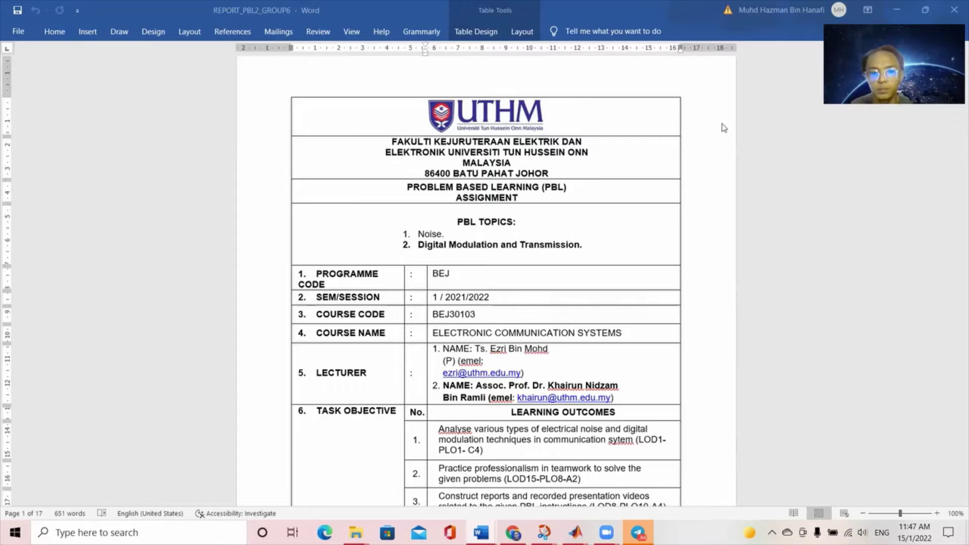
Review the report's cover page with the PBL topics, course details and task objectives.
{"action": "scroll", "coordinate": [688, 123], "scroll_direction": "down", "scroll_amount": 1}
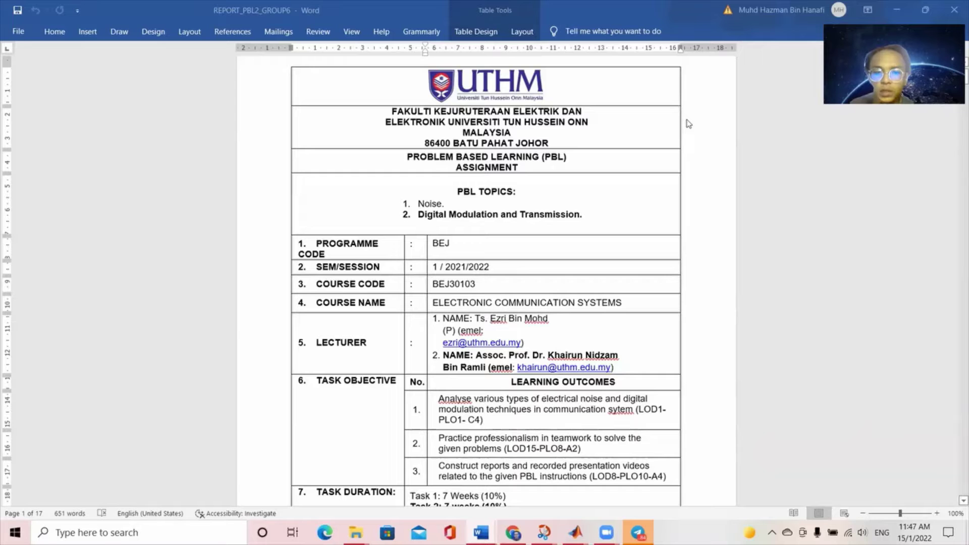
{"action": "scroll", "coordinate": [690, 125], "scroll_direction": "down", "scroll_amount": 3}
{"action": "scroll", "coordinate": [690, 126], "scroll_direction": "down", "scroll_amount": 18}
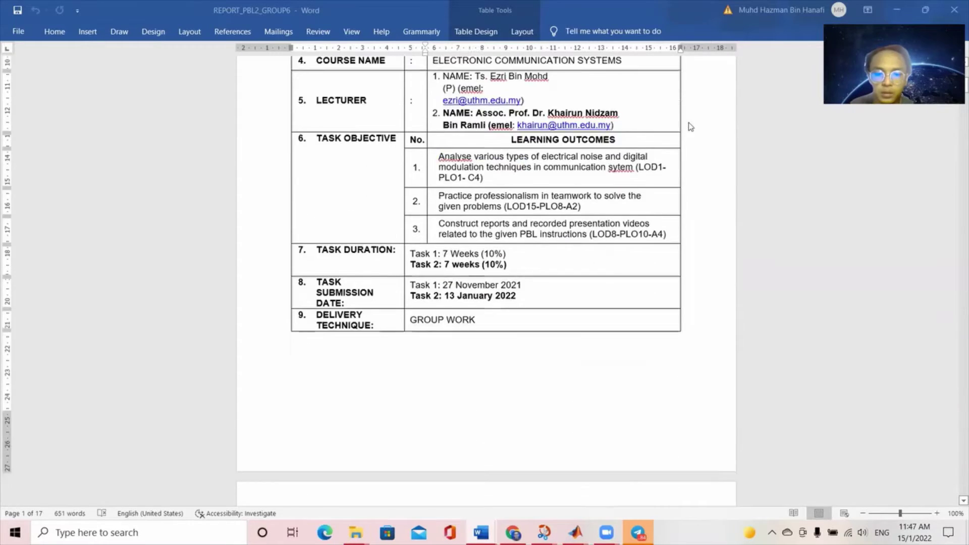
{"action": "scroll", "coordinate": [688, 123], "scroll_direction": "down", "scroll_amount": 1}
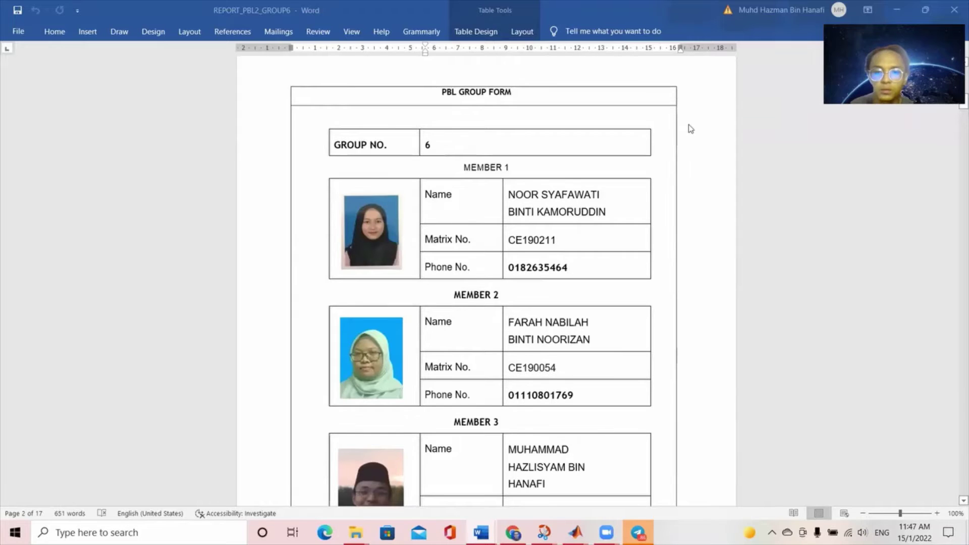
Look through the PBL group form listing the group members.
{"action": "scroll", "coordinate": [693, 134], "scroll_direction": "down", "scroll_amount": 1}
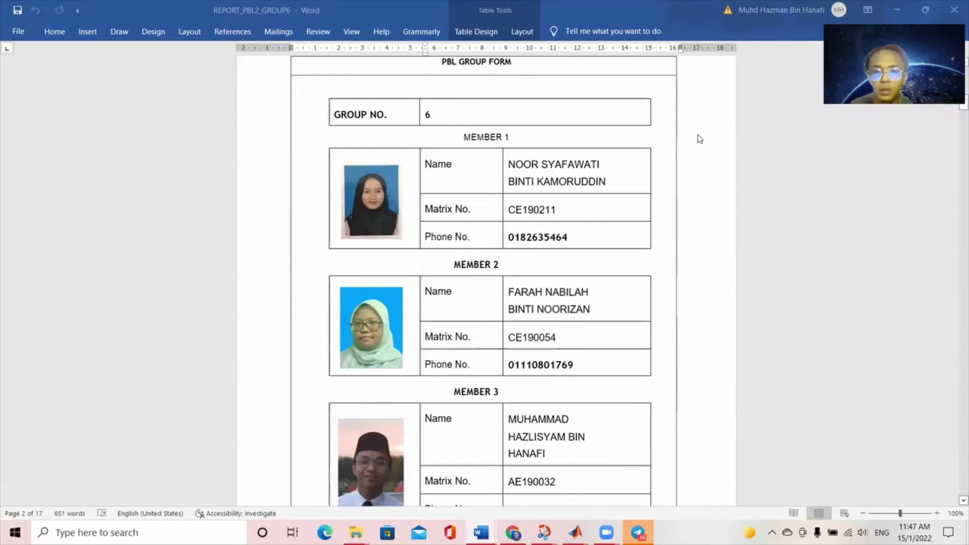
{"action": "scroll", "coordinate": [700, 140], "scroll_direction": "down", "scroll_amount": 1}
{"action": "scroll", "coordinate": [701, 141], "scroll_direction": "down", "scroll_amount": 1}
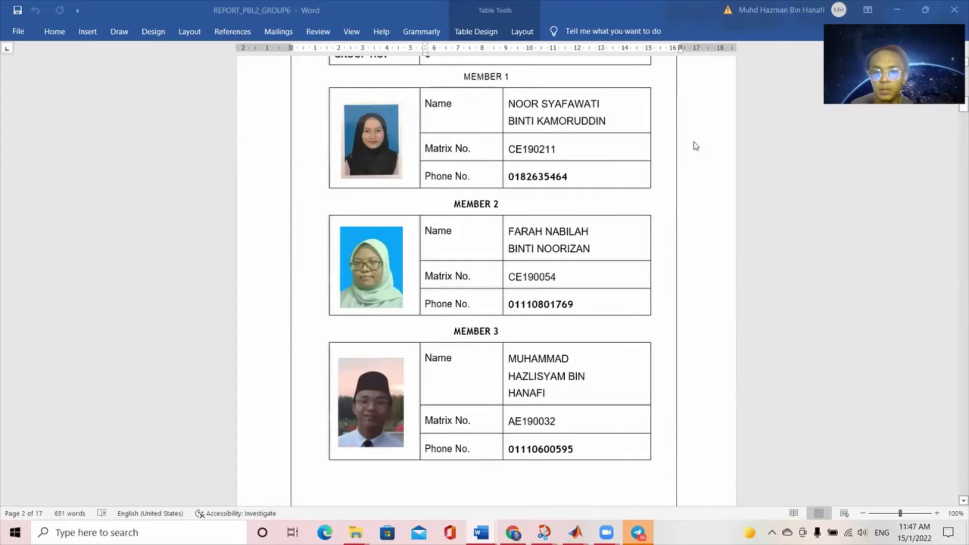
{"action": "scroll", "coordinate": [688, 154], "scroll_direction": "down", "scroll_amount": 3}
{"action": "scroll", "coordinate": [687, 156], "scroll_direction": "down", "scroll_amount": 2}
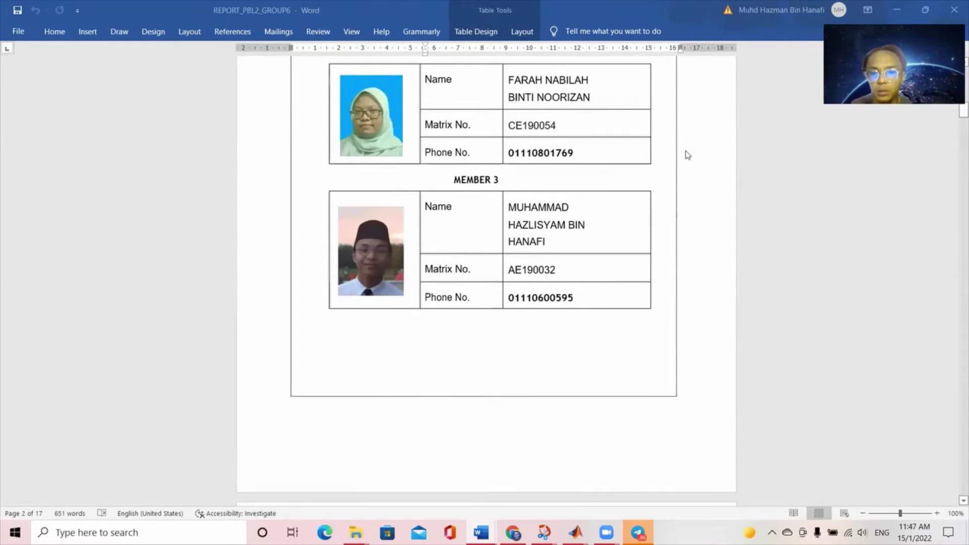
{"action": "scroll", "coordinate": [688, 153], "scroll_direction": "down", "scroll_amount": 14}
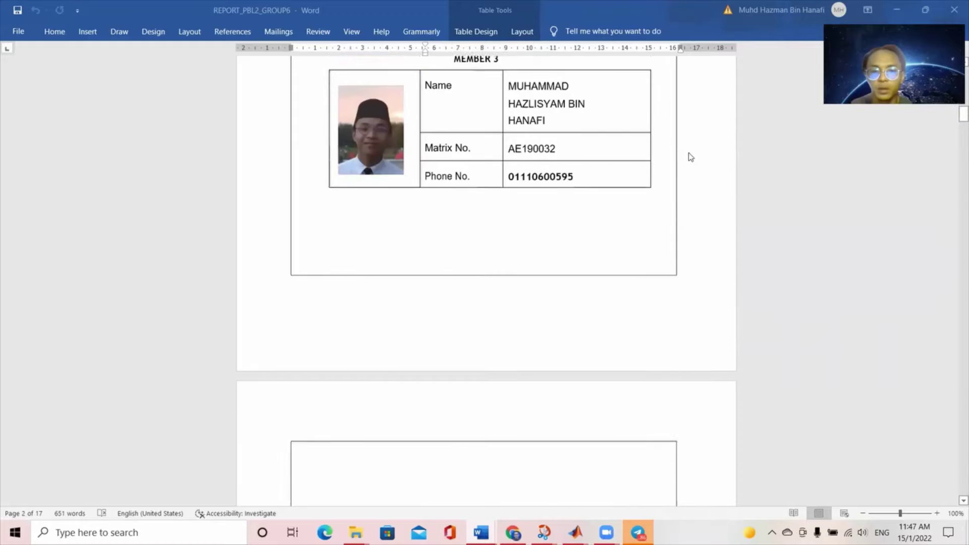
{"action": "scroll", "coordinate": [690, 157], "scroll_direction": "down", "scroll_amount": 3}
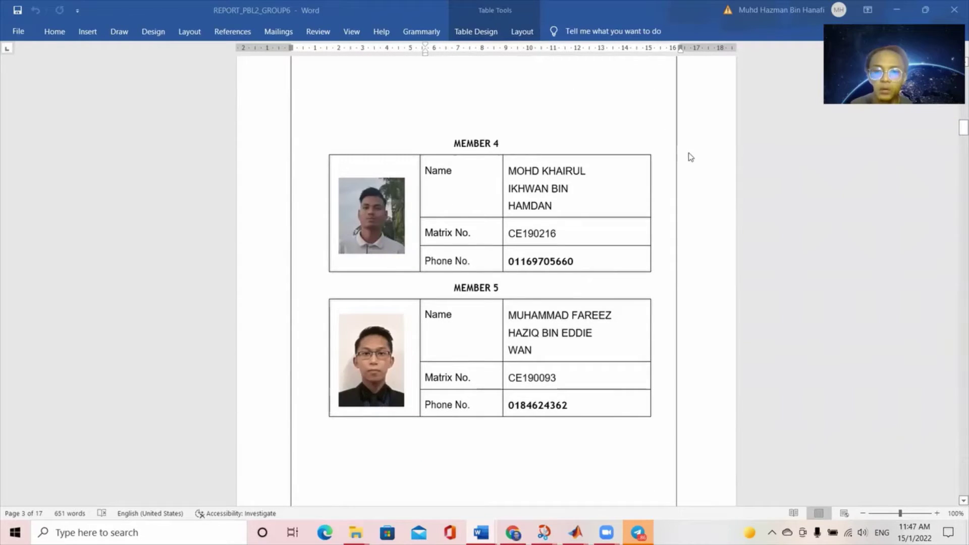
{"action": "scroll", "coordinate": [668, 183], "scroll_direction": "down", "scroll_amount": 1}
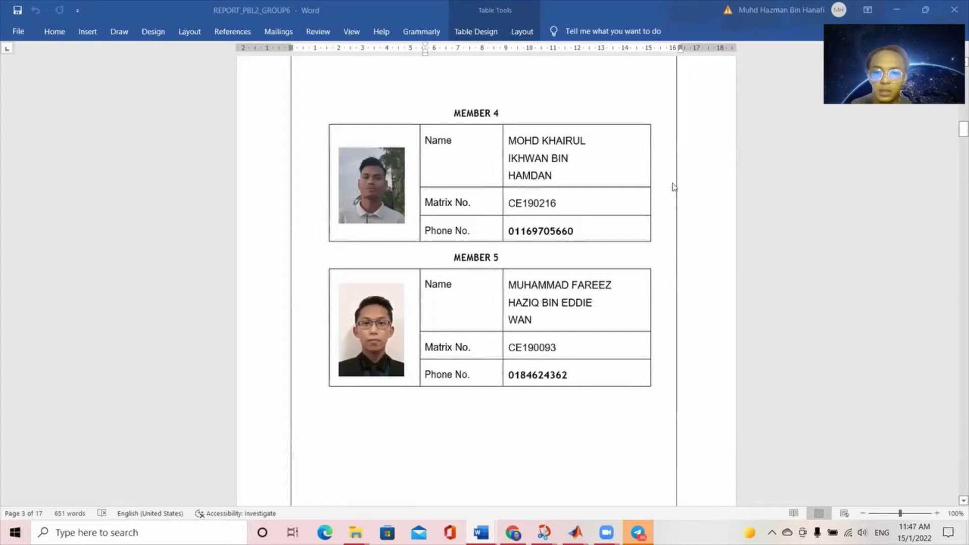
Read the table of contents and the introduction on digital modulation, including the PCM signal output figure.
{"action": "scroll", "coordinate": [673, 186], "scroll_direction": "down", "scroll_amount": 5}
{"action": "scroll", "coordinate": [674, 186], "scroll_direction": "down", "scroll_amount": 10}
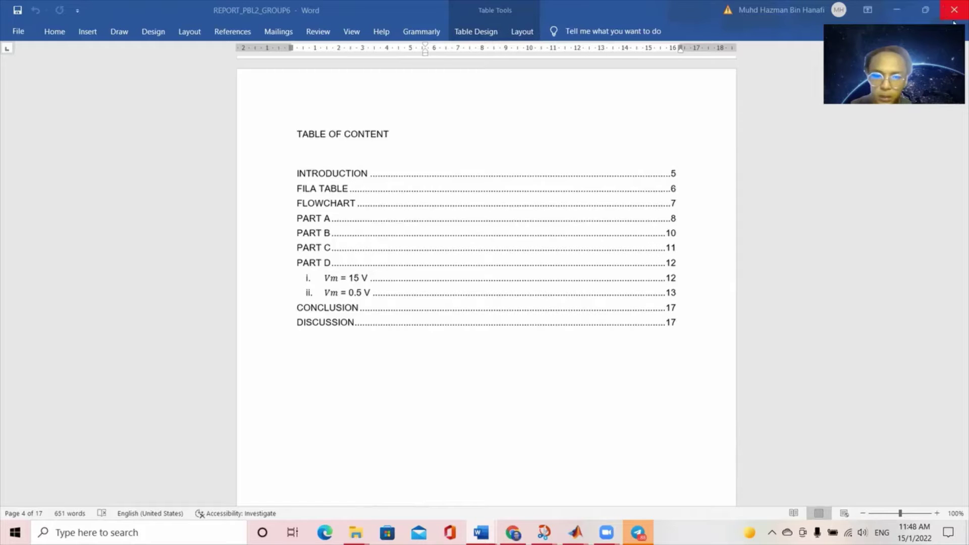
{"action": "scroll", "coordinate": [667, 194], "scroll_direction": "down", "scroll_amount": 20}
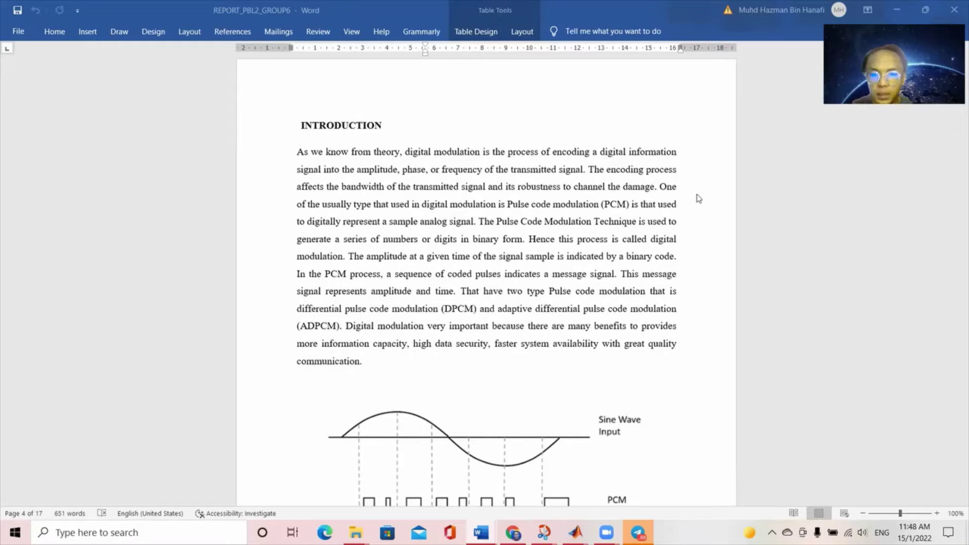
{"action": "scroll", "coordinate": [699, 199], "scroll_direction": "down", "scroll_amount": 1}
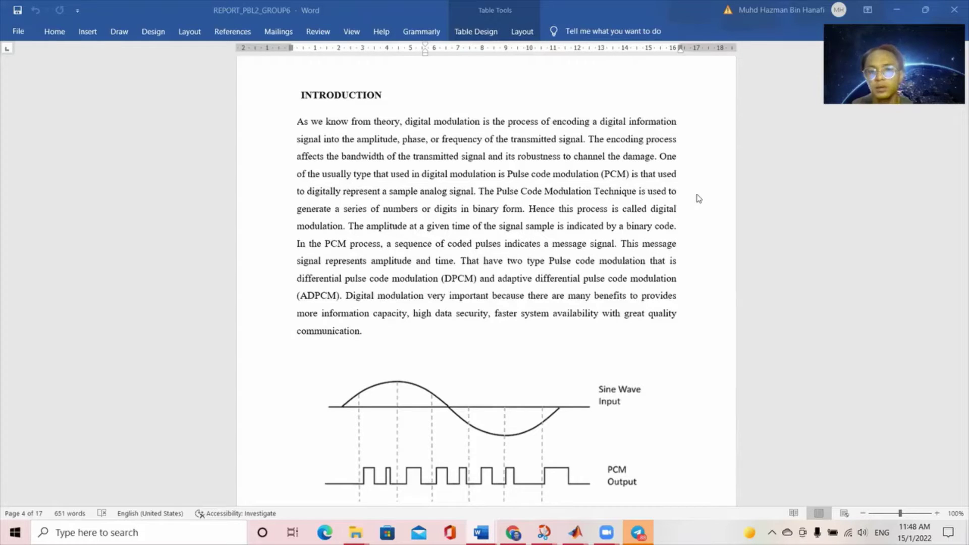
{"action": "scroll", "coordinate": [698, 198], "scroll_direction": "down", "scroll_amount": 1}
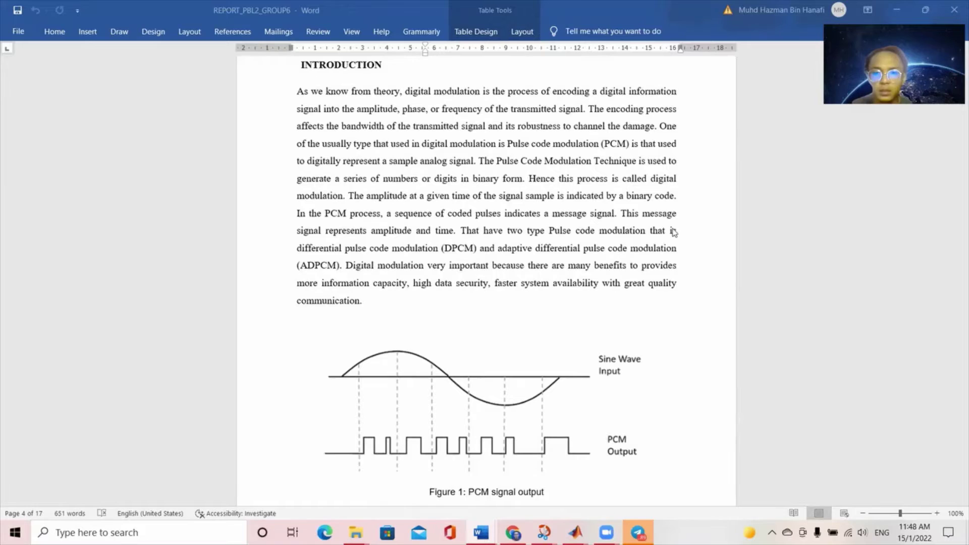
{"action": "scroll", "coordinate": [674, 232], "scroll_direction": "down", "scroll_amount": 1}
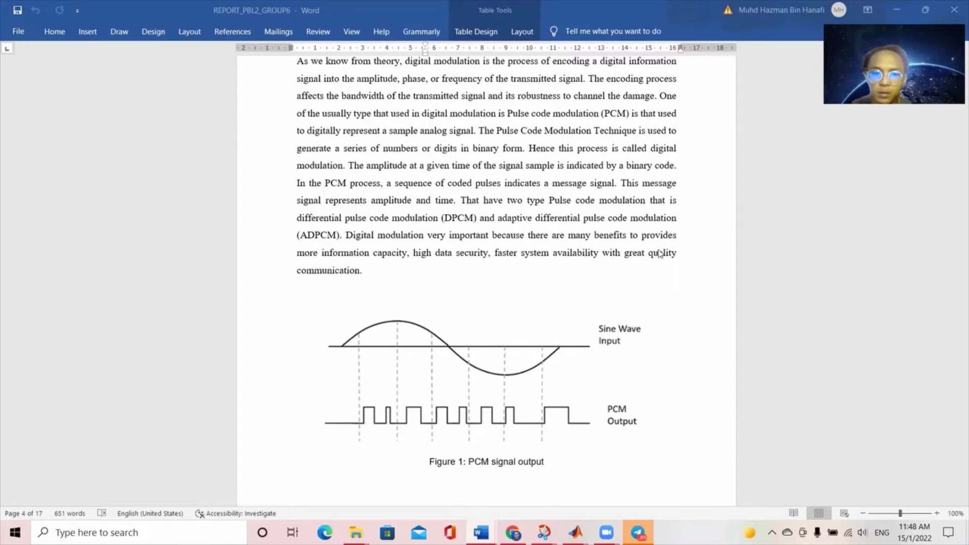
{"action": "scroll", "coordinate": [661, 250], "scroll_direction": "down", "scroll_amount": 1}
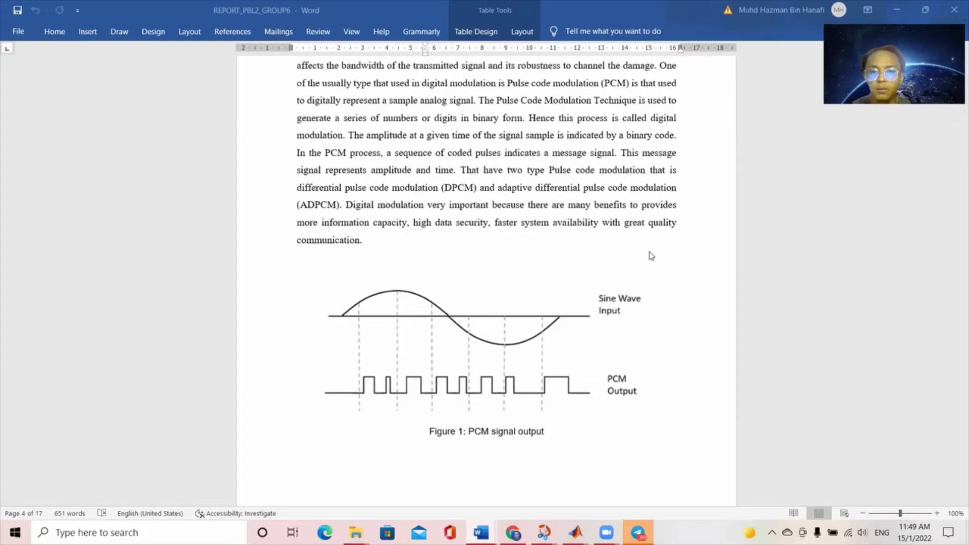
{"action": "scroll", "coordinate": [673, 249], "scroll_direction": "down", "scroll_amount": 3}
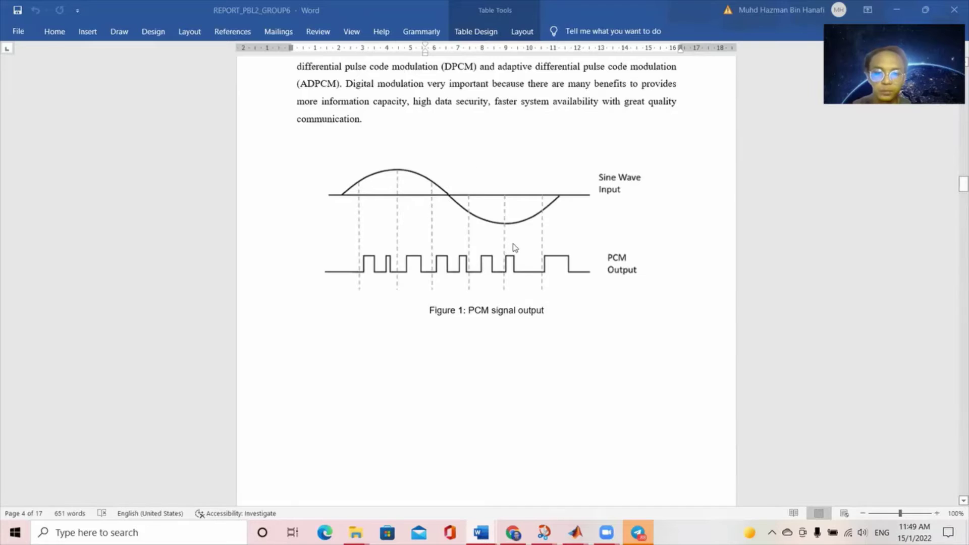
Examine the FILA table's facts, ideas, learning issues and action plan.
{"action": "scroll", "coordinate": [512, 243], "scroll_direction": "down", "scroll_amount": 7}
{"action": "scroll", "coordinate": [523, 228], "scroll_direction": "down", "scroll_amount": 6}
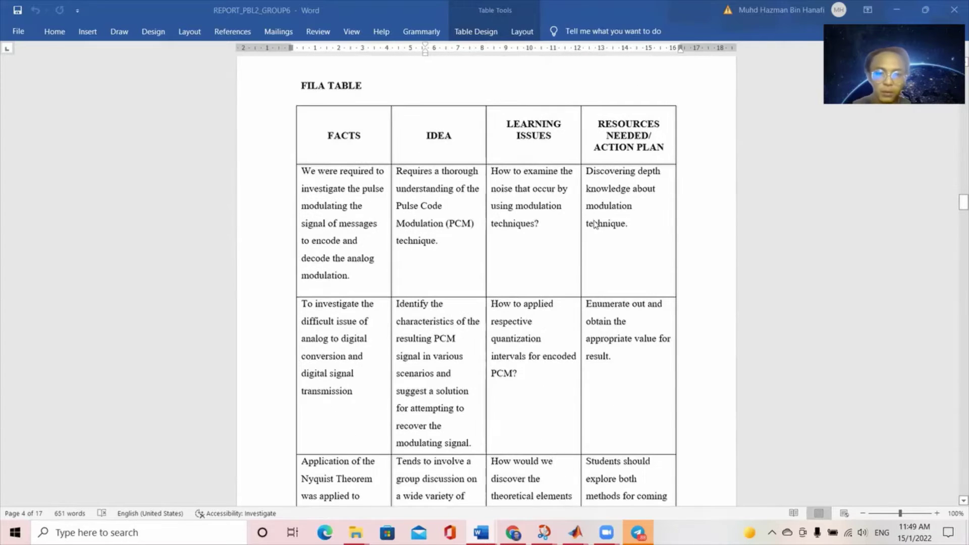
{"action": "scroll", "coordinate": [597, 225], "scroll_direction": "up", "scroll_amount": 1}
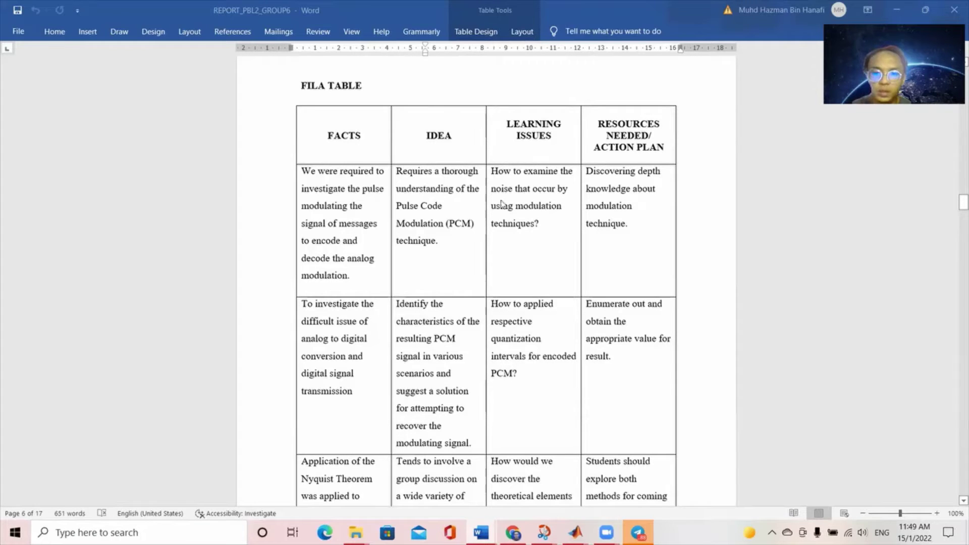
{"action": "scroll", "coordinate": [501, 204], "scroll_direction": "down", "scroll_amount": 2}
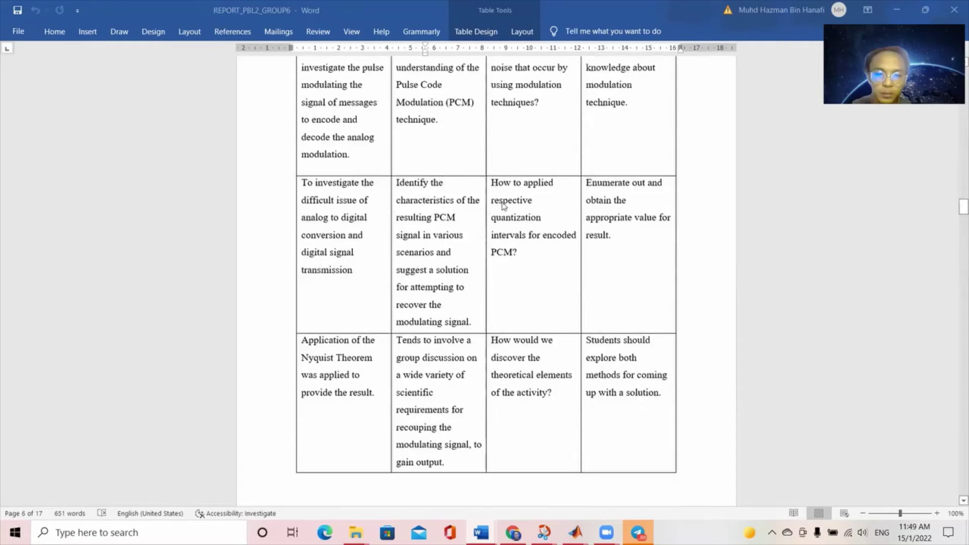
{"action": "scroll", "coordinate": [439, 166], "scroll_direction": "down", "scroll_amount": 8}
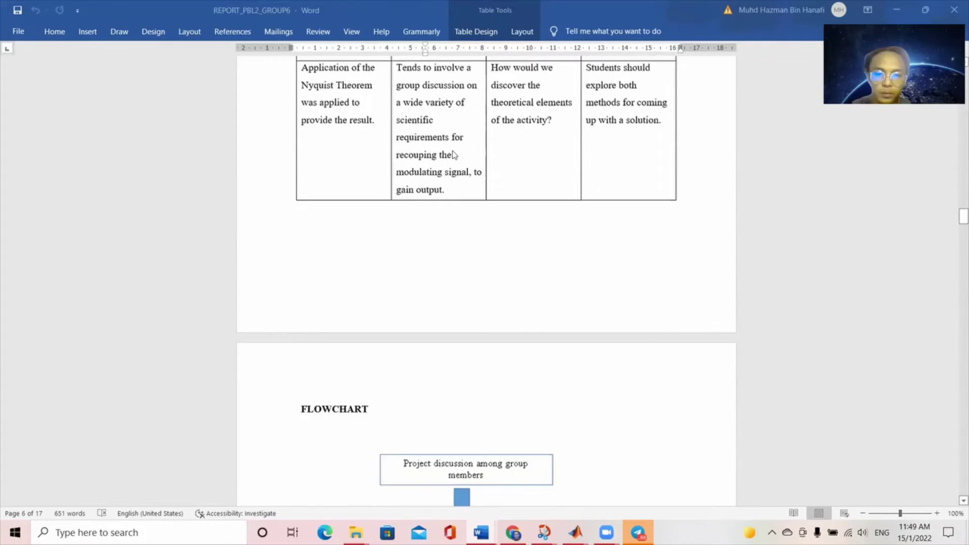
Examine the project flowchart from the group discussion through to the evaluation of the results.
{"action": "scroll", "coordinate": [462, 153], "scroll_direction": "down", "scroll_amount": 1}
{"action": "scroll", "coordinate": [546, 155], "scroll_direction": "down", "scroll_amount": 1}
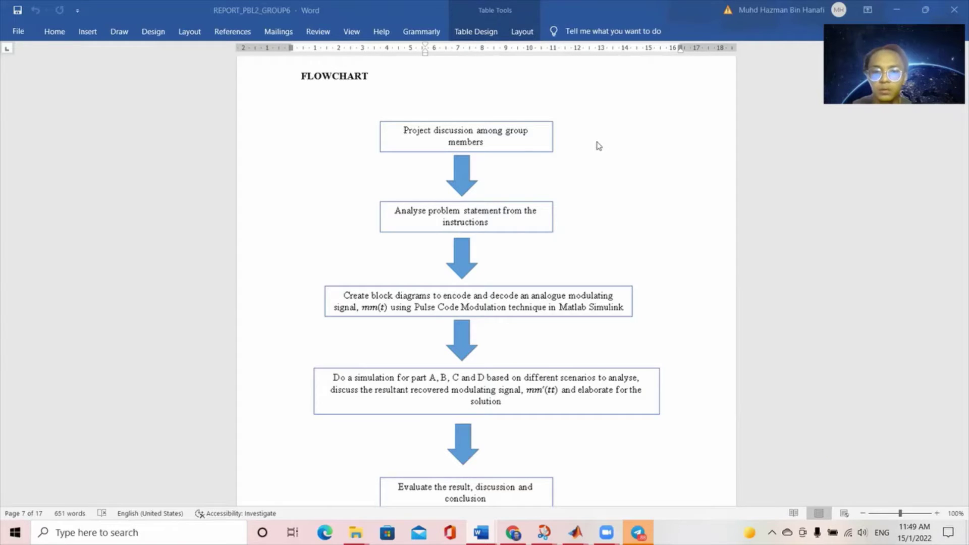
{"action": "scroll", "coordinate": [598, 146], "scroll_direction": "down", "scroll_amount": 1}
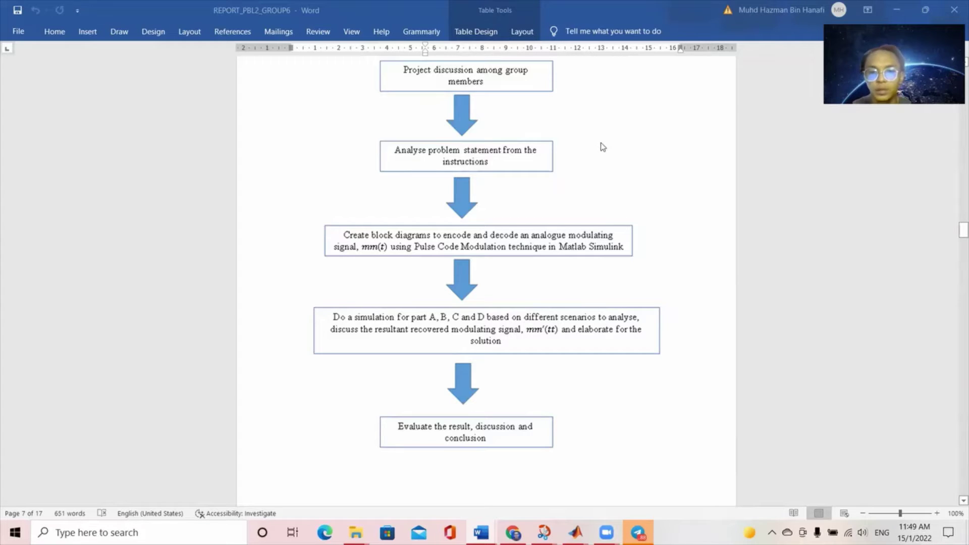
{"action": "scroll", "coordinate": [595, 163], "scroll_direction": "down", "scroll_amount": 1}
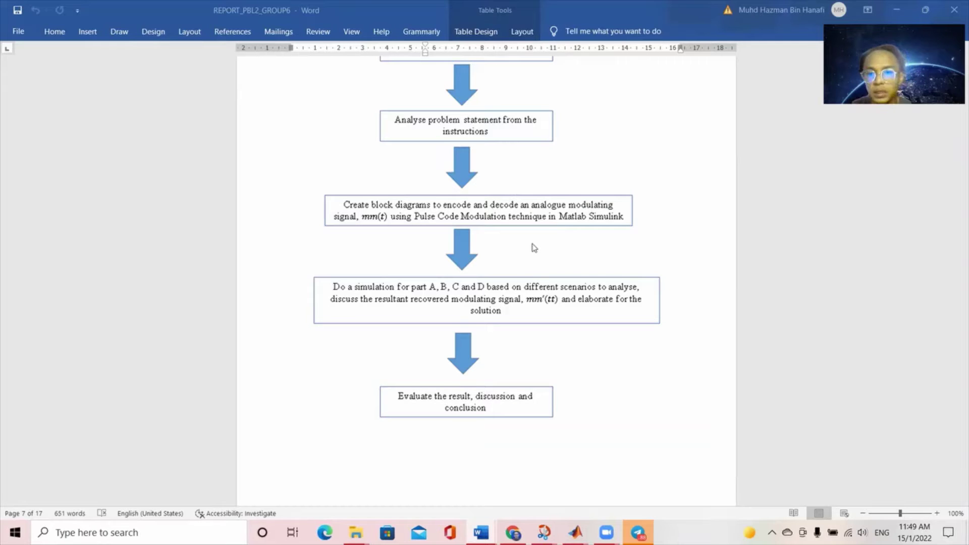
{"action": "scroll", "coordinate": [598, 245], "scroll_direction": "down", "scroll_amount": 3}
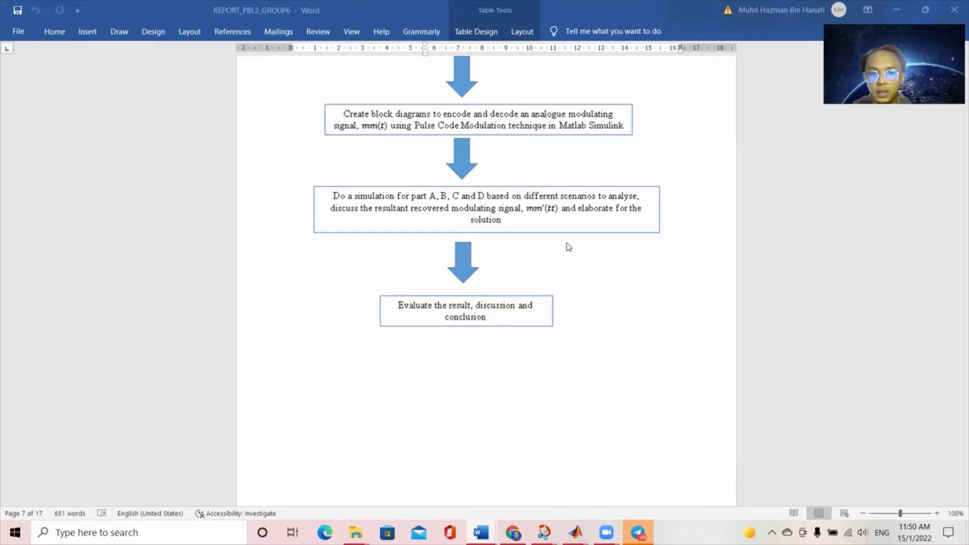
{"action": "scroll", "coordinate": [584, 242], "scroll_direction": "down", "scroll_amount": 2}
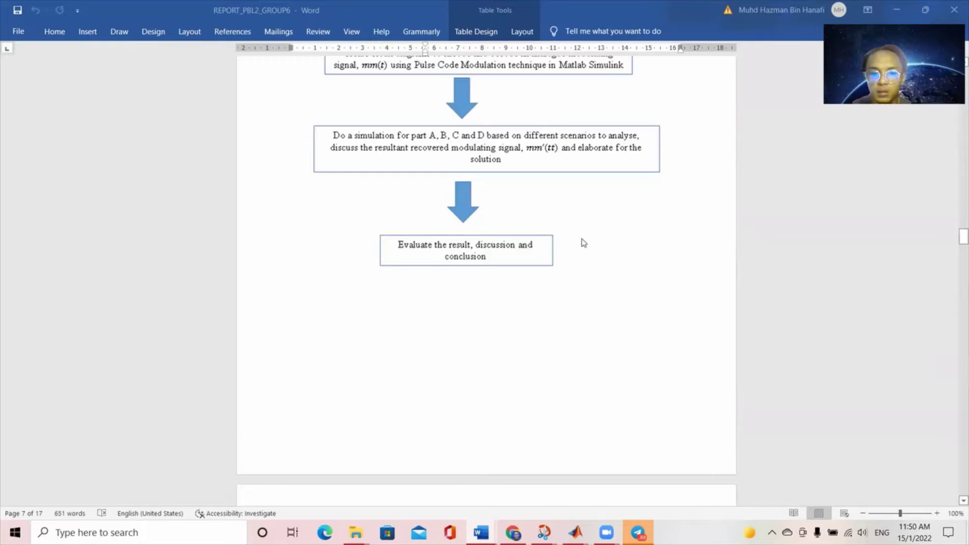
{"action": "scroll", "coordinate": [584, 243], "scroll_direction": "down", "scroll_amount": 8}
{"action": "scroll", "coordinate": [581, 242], "scroll_direction": "down", "scroll_amount": 1}
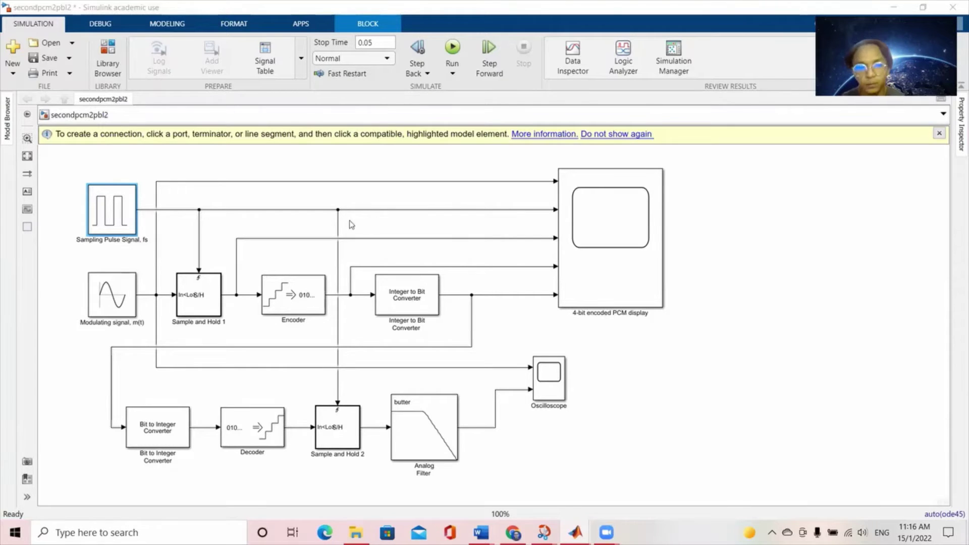
In the Simulink model, inspect the parameters of the Sampling Pulse Signal and Modulating signal blocks.
{"action": "double_click", "coordinate": [117, 208]}
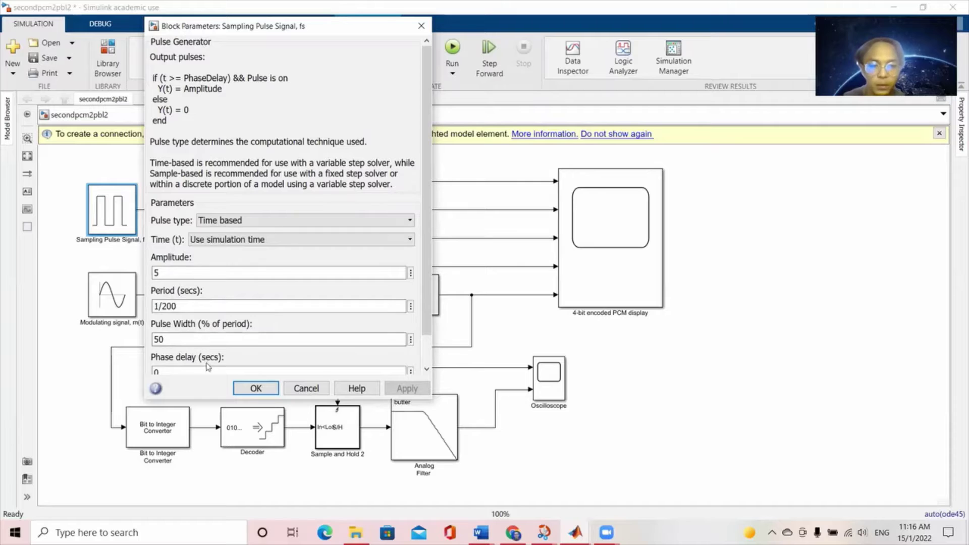
{"action": "left_click", "coordinate": [256, 388]}
{"action": "double_click", "coordinate": [110, 311]}
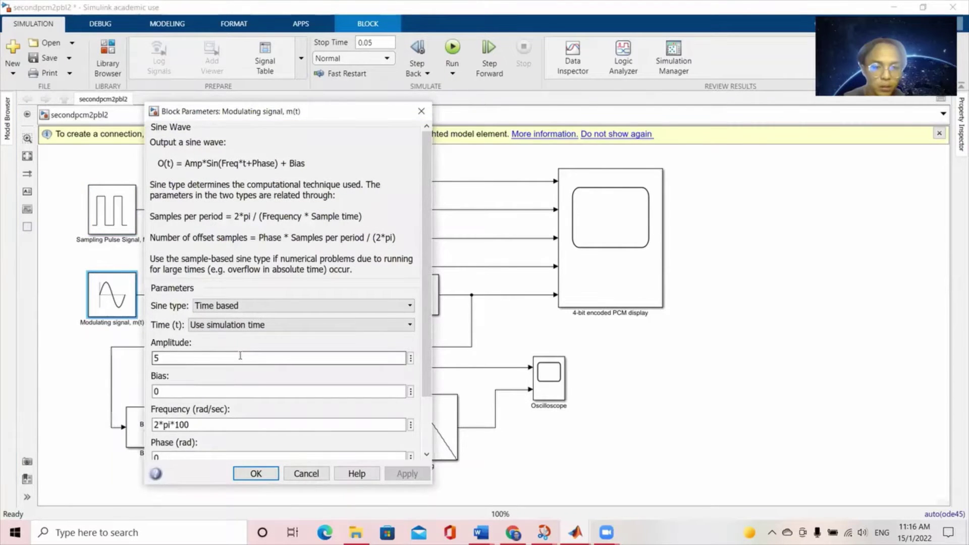
{"action": "scroll", "coordinate": [240, 355], "scroll_direction": "down", "scroll_amount": 3}
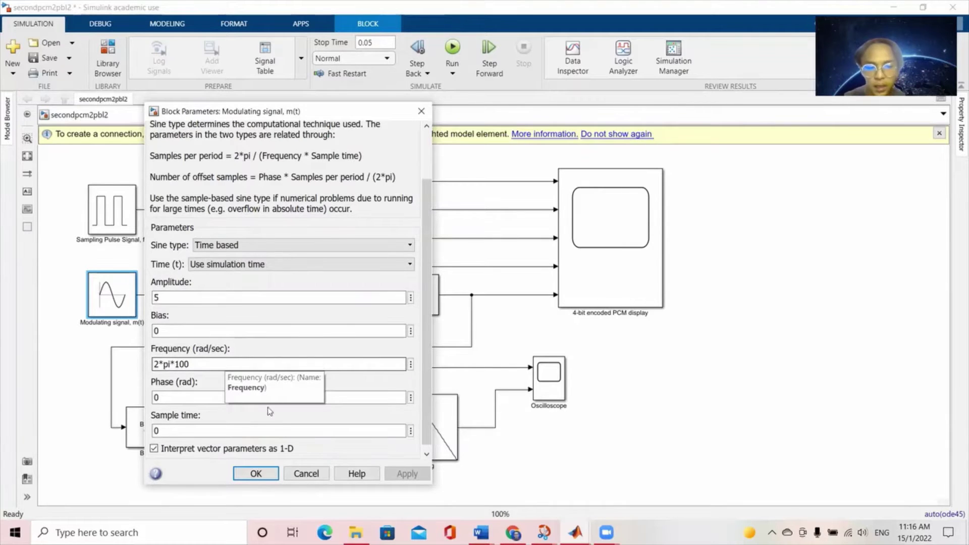
{"action": "left_click", "coordinate": [255, 473]}
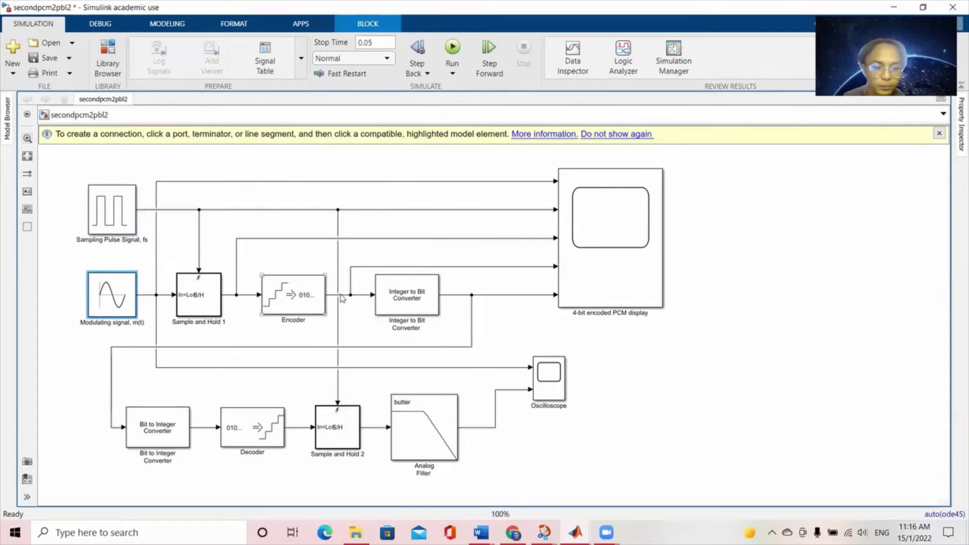
Inspect the Encoder block's peak, bits and output type parameters.
{"action": "left_click", "coordinate": [295, 300]}
{"action": "double_click", "coordinate": [295, 299]}
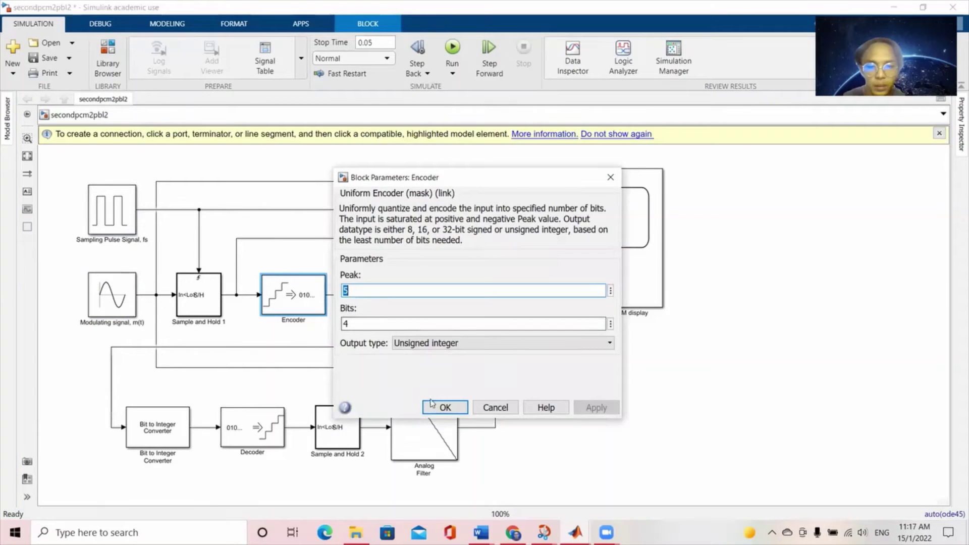
{"action": "left_click", "coordinate": [444, 407]}
Inspect the parameters of the Integer to Bit Converter and Bit to Integer Converter blocks.
{"action": "double_click", "coordinate": [399, 289]}
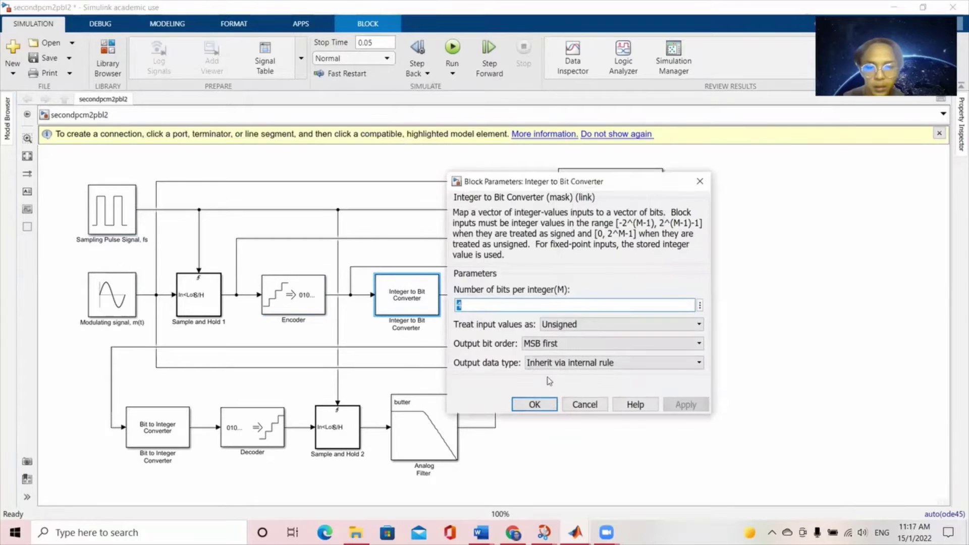
{"action": "left_click", "coordinate": [534, 404]}
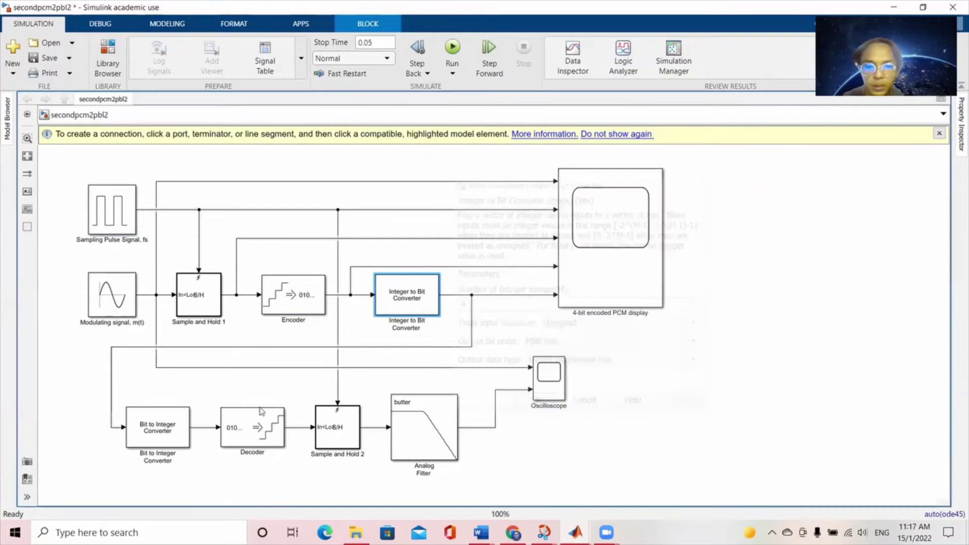
{"action": "double_click", "coordinate": [179, 427]}
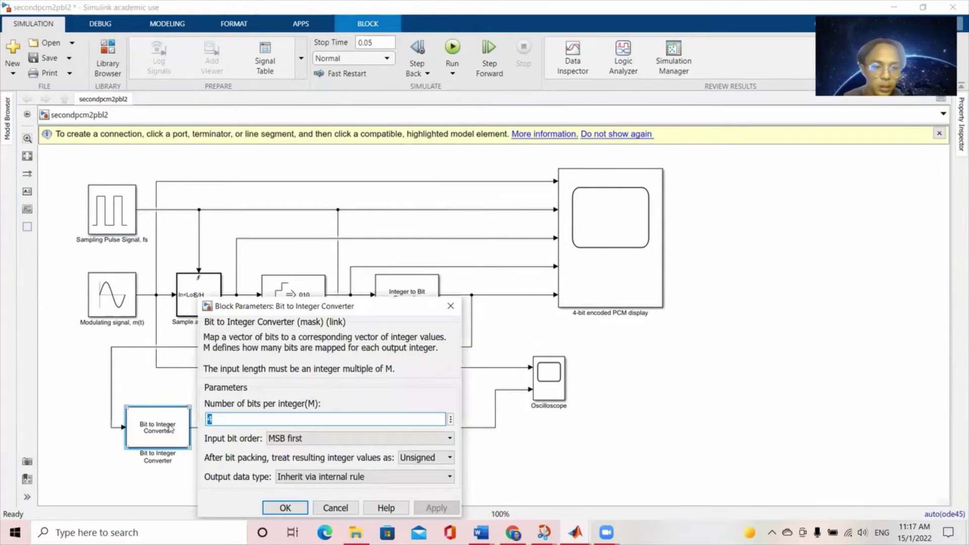
{"action": "left_click", "coordinate": [285, 507]}
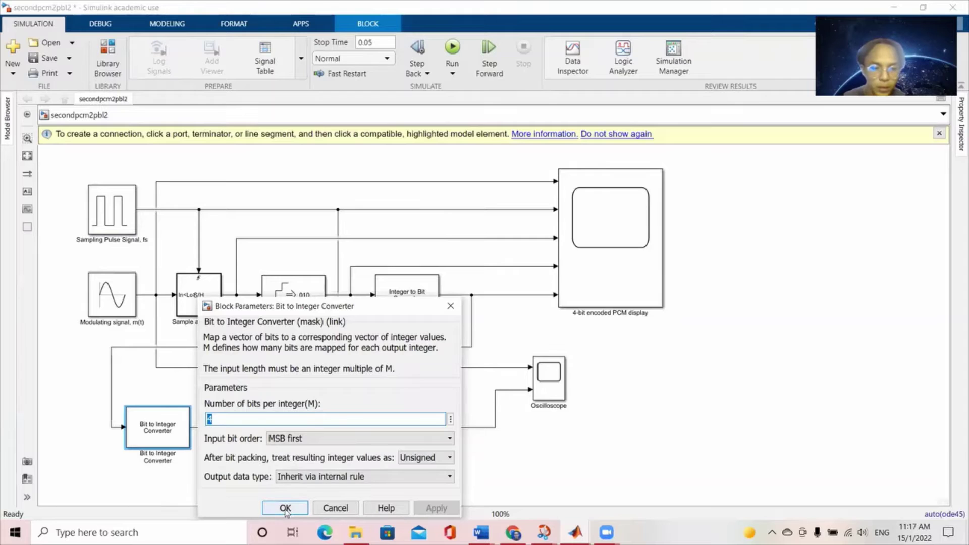
Inspect the parameters of the Decoder and Analog Filter blocks.
{"action": "double_click", "coordinate": [260, 437]}
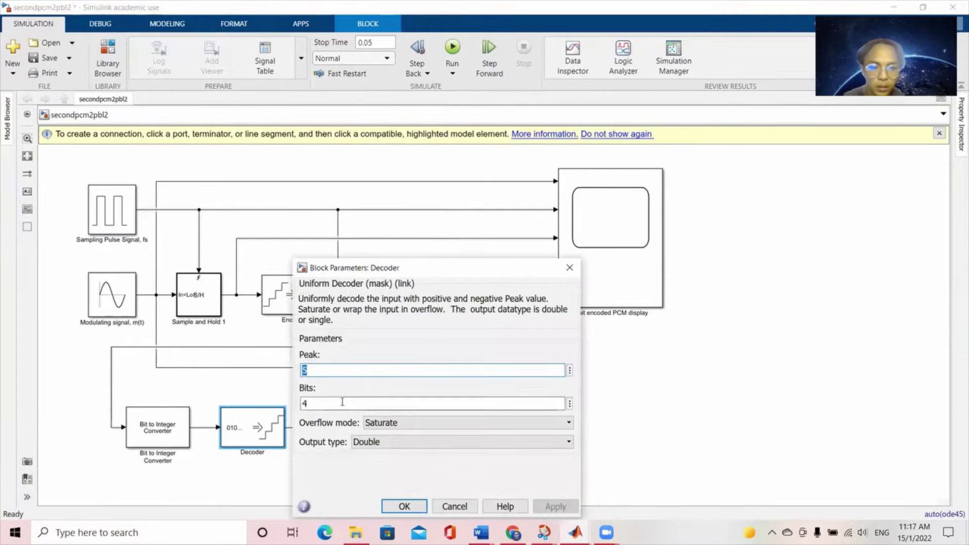
{"action": "left_click", "coordinate": [403, 506]}
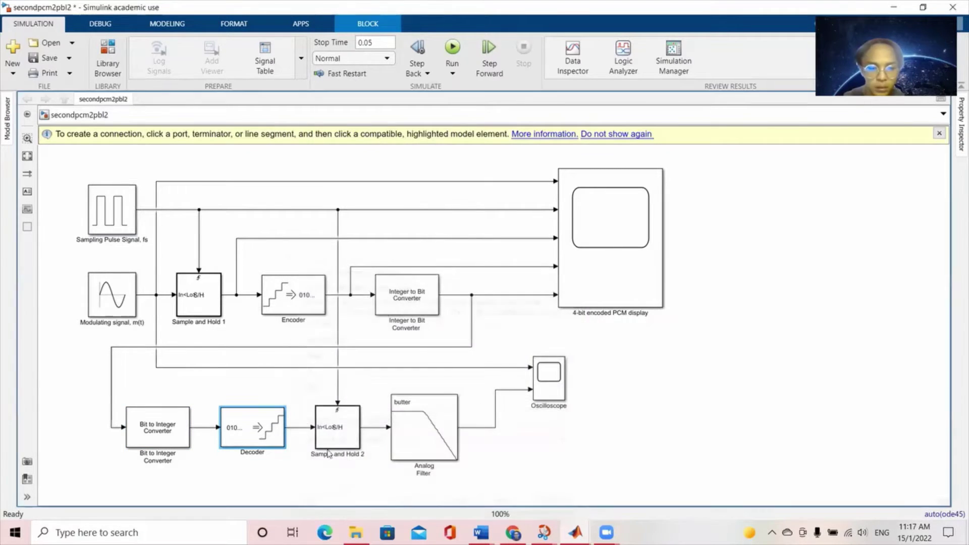
{"action": "left_click", "coordinate": [423, 435]}
{"action": "double_click", "coordinate": [423, 435]}
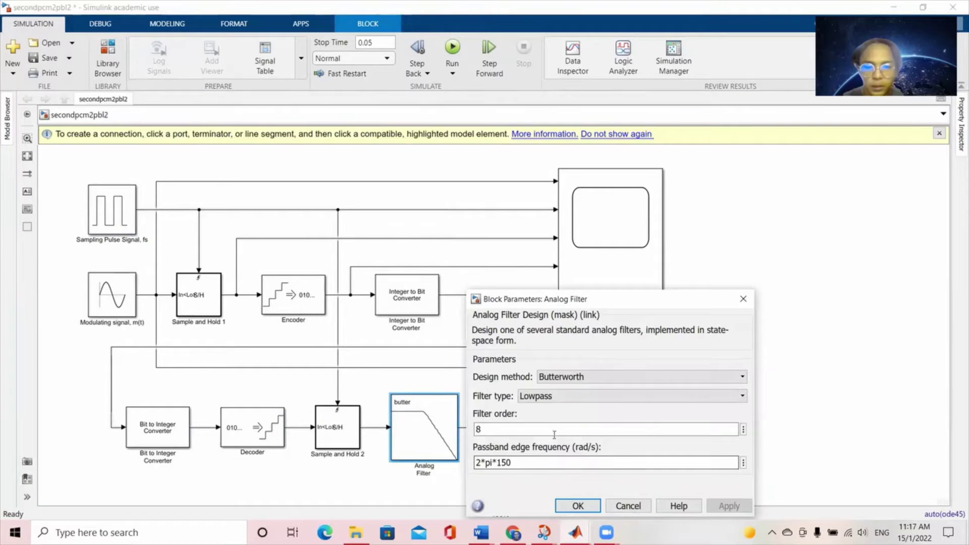
{"action": "left_click", "coordinate": [575, 505]}
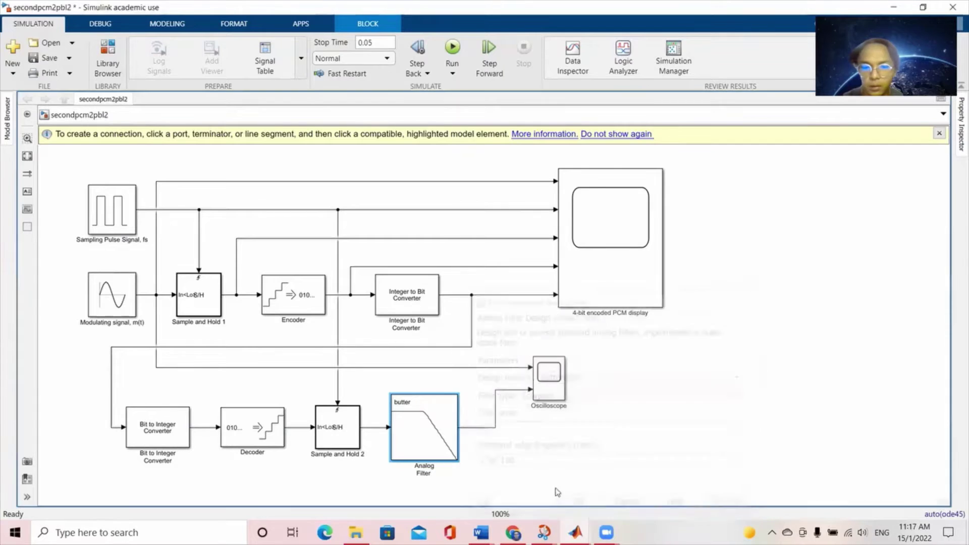
Run the simulation and examine the waveforms in the 4-bit encoded PCM display and the Oscilloscope.
{"action": "left_click", "coordinate": [450, 47]}
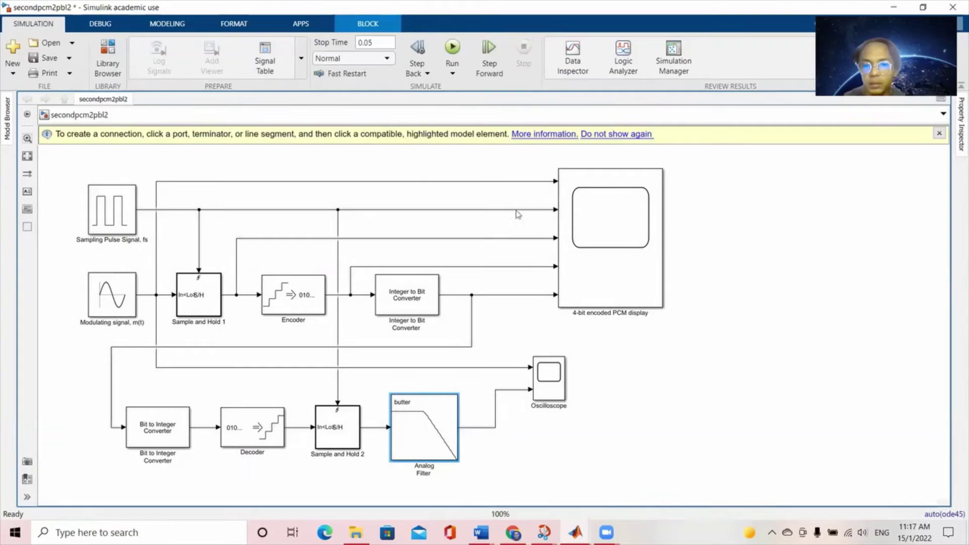
{"action": "left_click", "coordinate": [609, 227]}
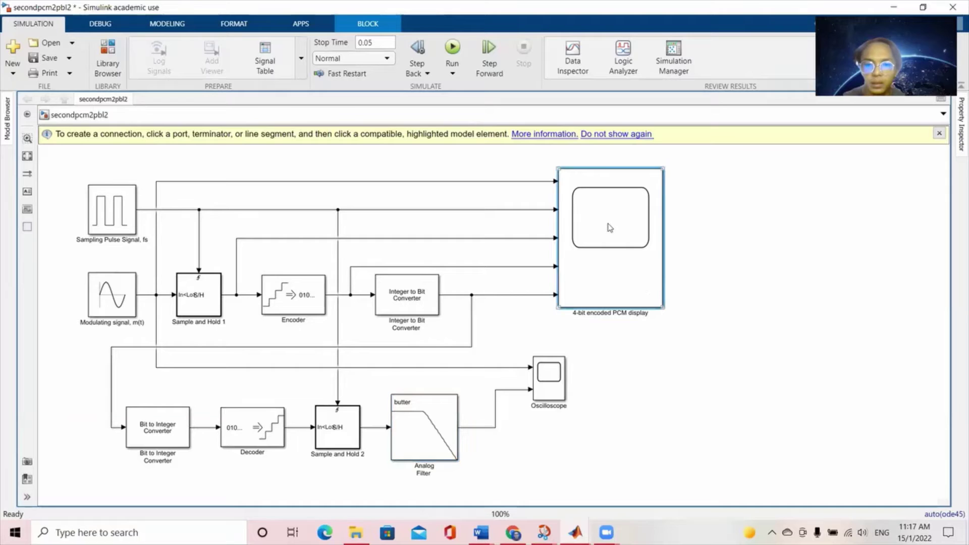
{"action": "double_click", "coordinate": [609, 227]}
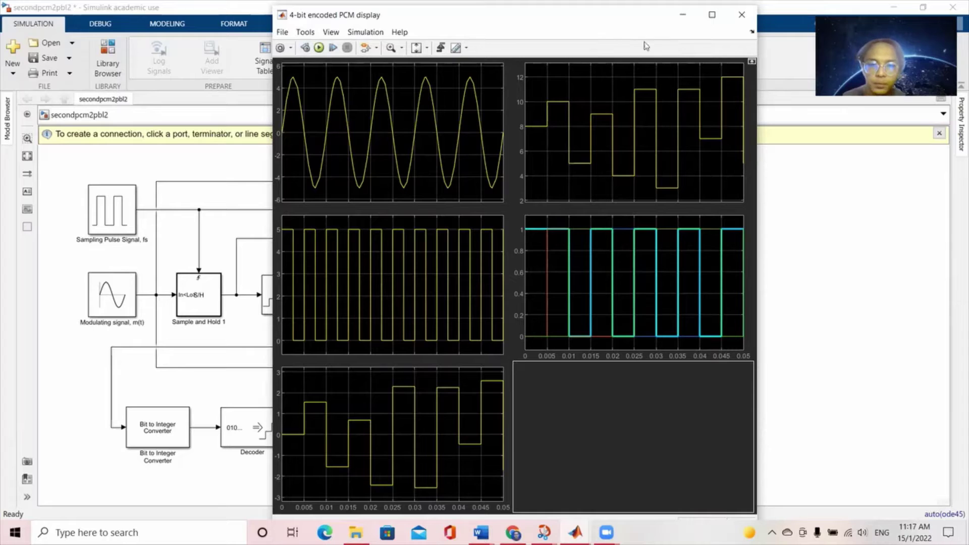
{"action": "left_click", "coordinate": [682, 15]}
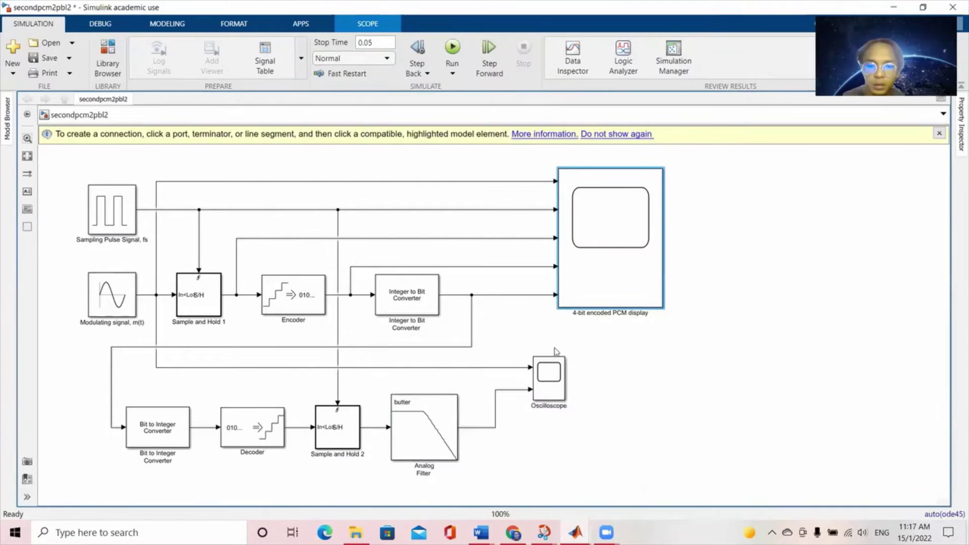
{"action": "double_click", "coordinate": [549, 376]}
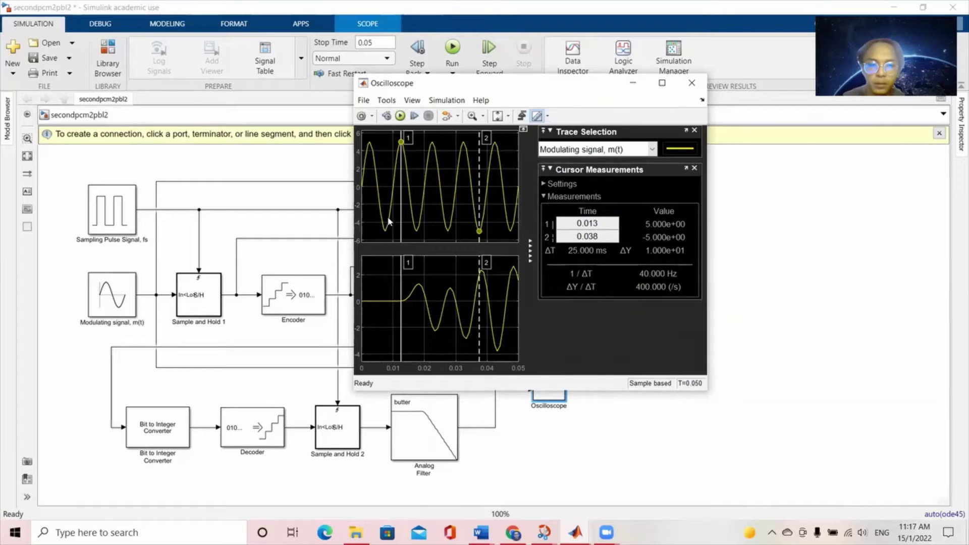
{"action": "left_click", "coordinate": [633, 86]}
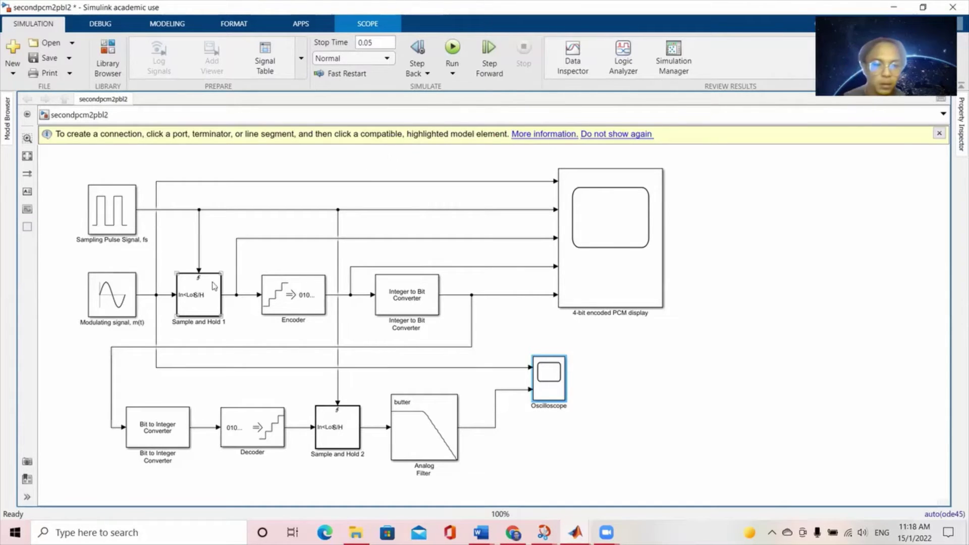
Set the Encoder block's bits to 8 and apply the change.
{"action": "left_click", "coordinate": [272, 302]}
{"action": "double_click", "coordinate": [273, 302]}
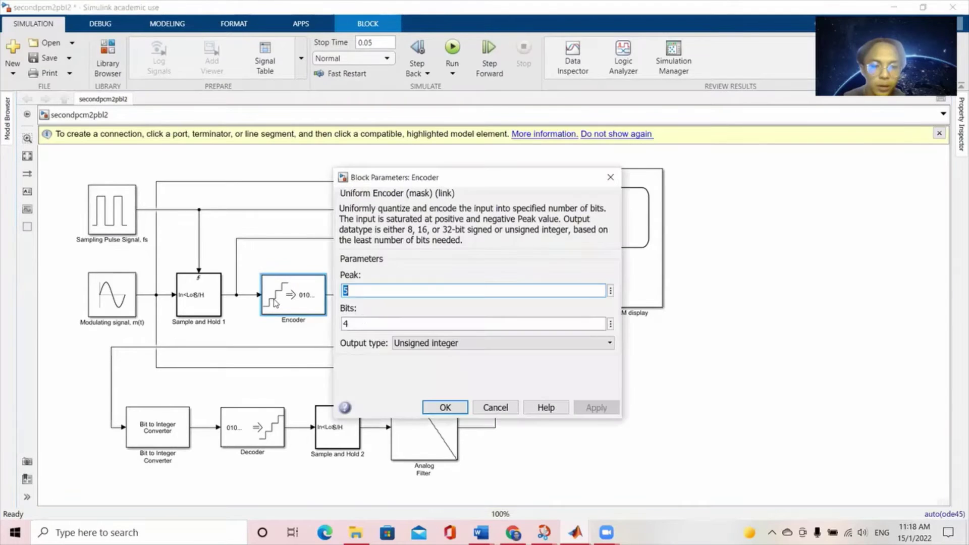
{"action": "double_click", "coordinate": [360, 325]}
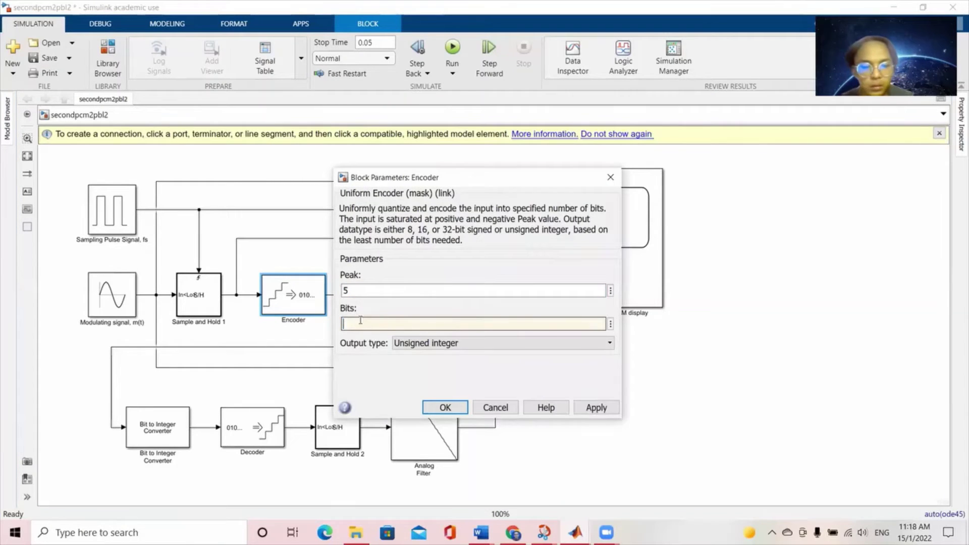
{"action": "type", "text": "8"}
{"action": "left_click", "coordinate": [595, 406]}
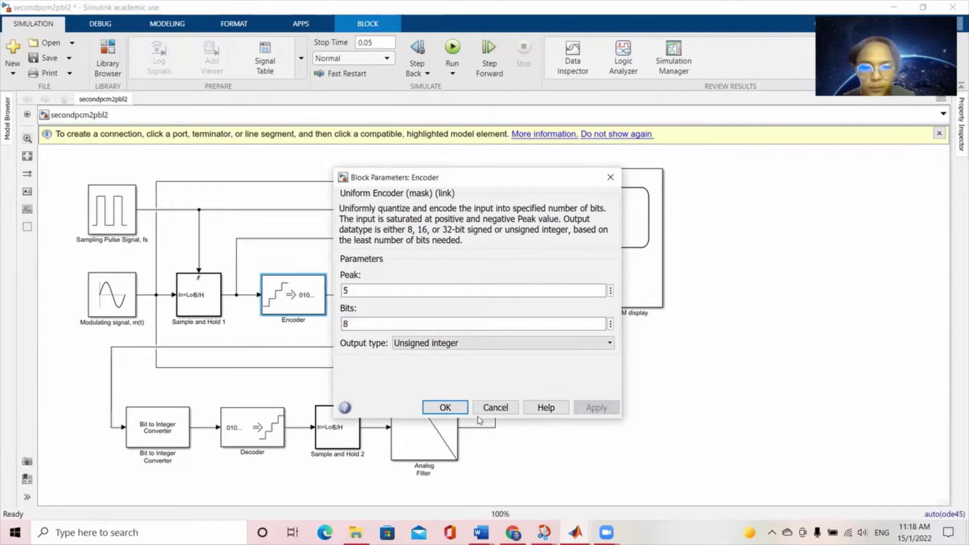
{"action": "left_click", "coordinate": [445, 407]}
Set the number of bits per integer to 8 in the Integer to Bit Converter block.
{"action": "double_click", "coordinate": [407, 295]}
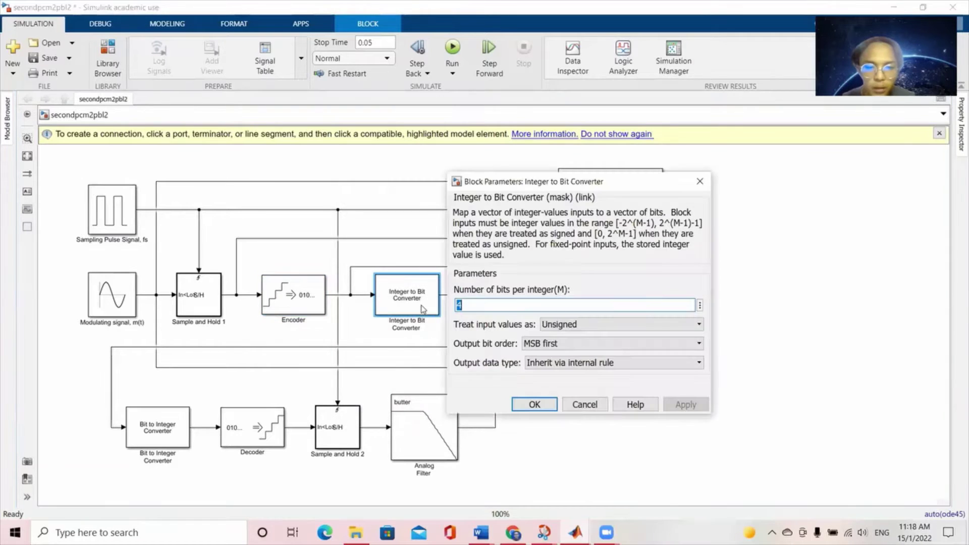
{"action": "key", "text": "BackSpace"}
{"action": "type", "text": "8"}
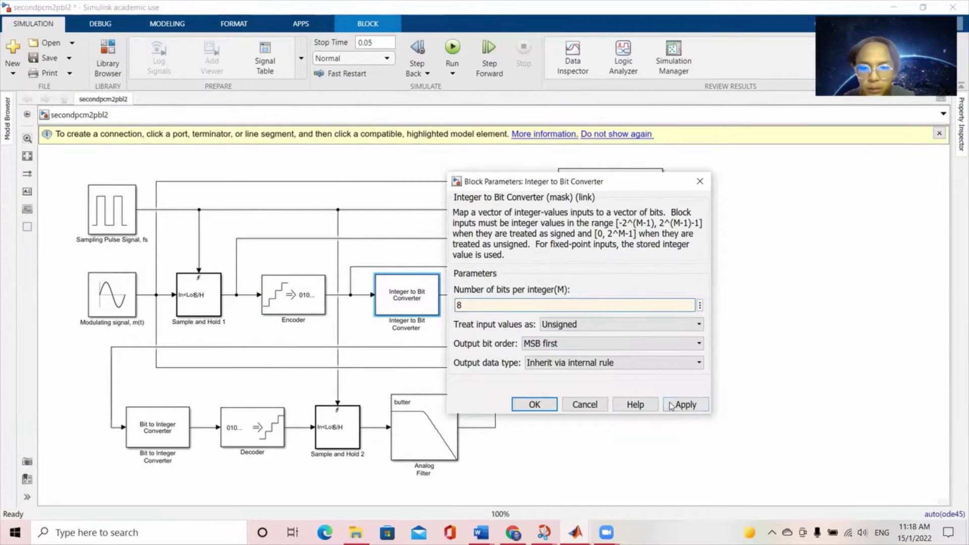
{"action": "left_click", "coordinate": [684, 404]}
{"action": "left_click", "coordinate": [534, 404]}
Set the number of bits per integer to 8 in the Bit to Integer Converter block.
{"action": "double_click", "coordinate": [164, 429]}
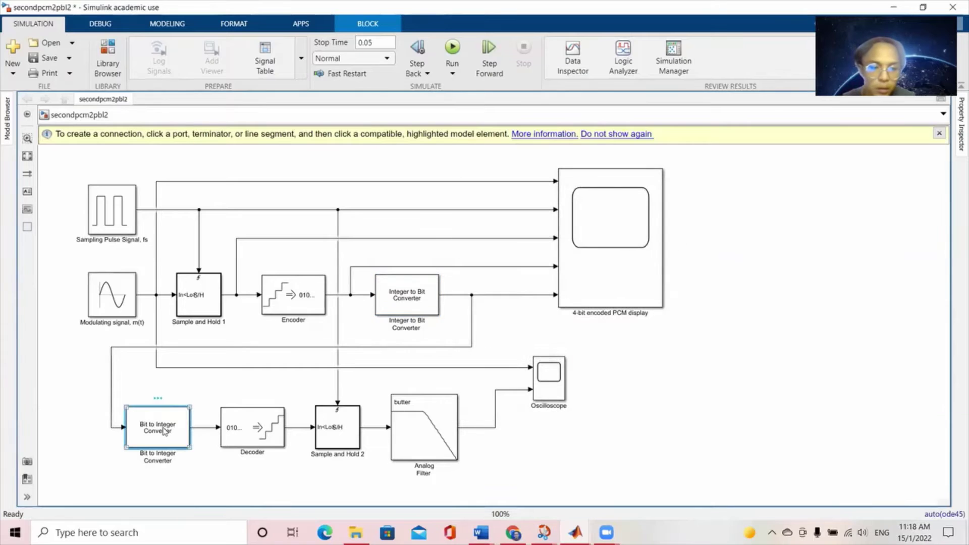
{"action": "key", "text": "BackSpace"}
{"action": "type", "text": "8"}
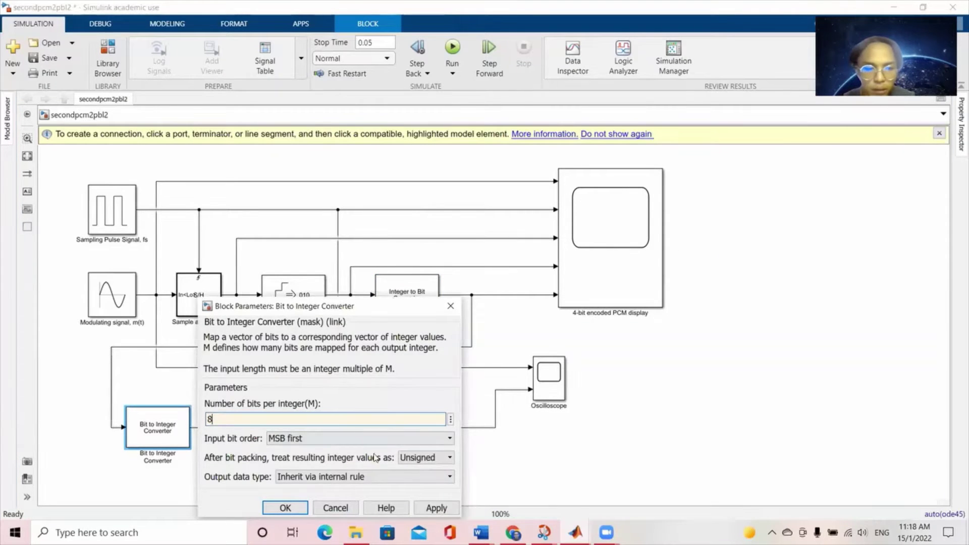
{"action": "left_click", "coordinate": [426, 509]}
{"action": "left_click", "coordinate": [286, 507]}
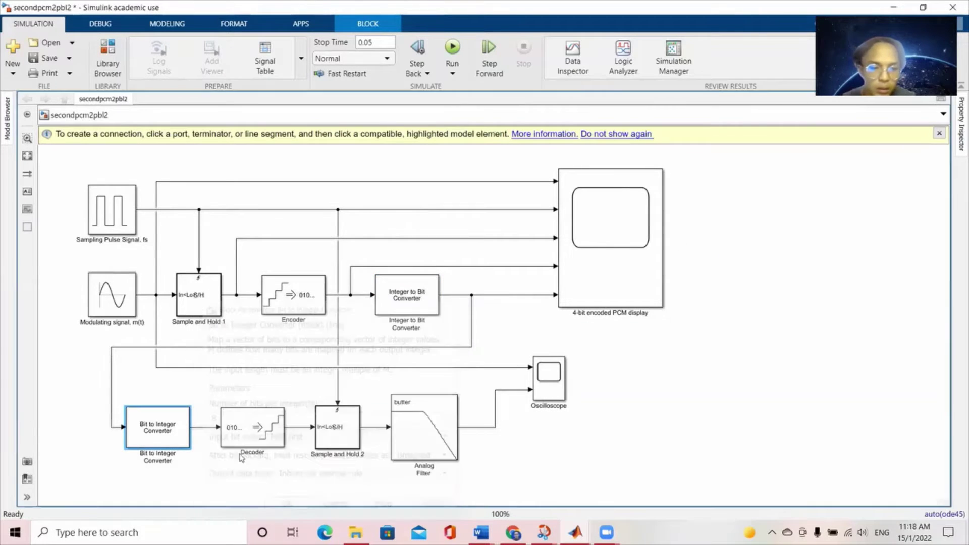
Set the Decoder block's bits to 8 and apply the change.
{"action": "left_click", "coordinate": [268, 429]}
{"action": "double_click", "coordinate": [268, 429]}
{"action": "double_click", "coordinate": [333, 404]}
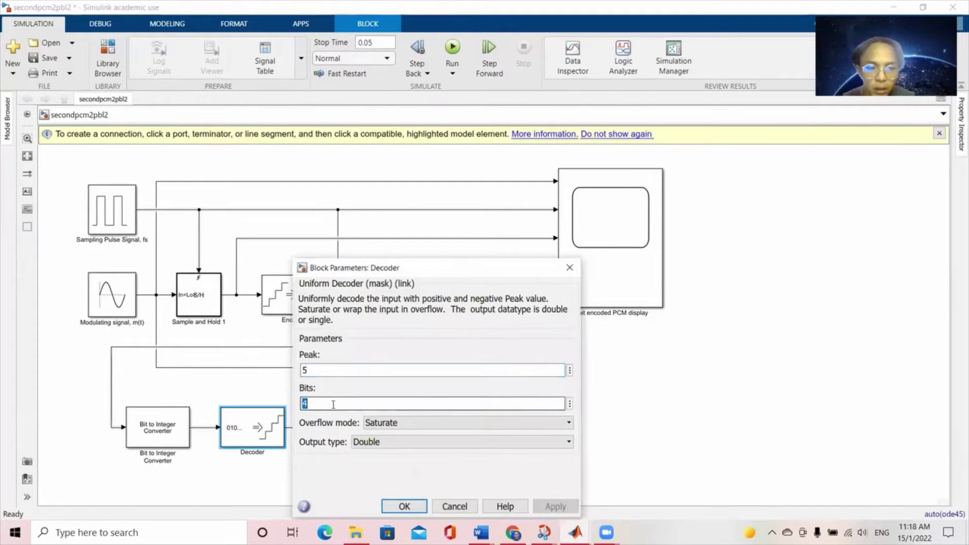
{"action": "type", "text": "8"}
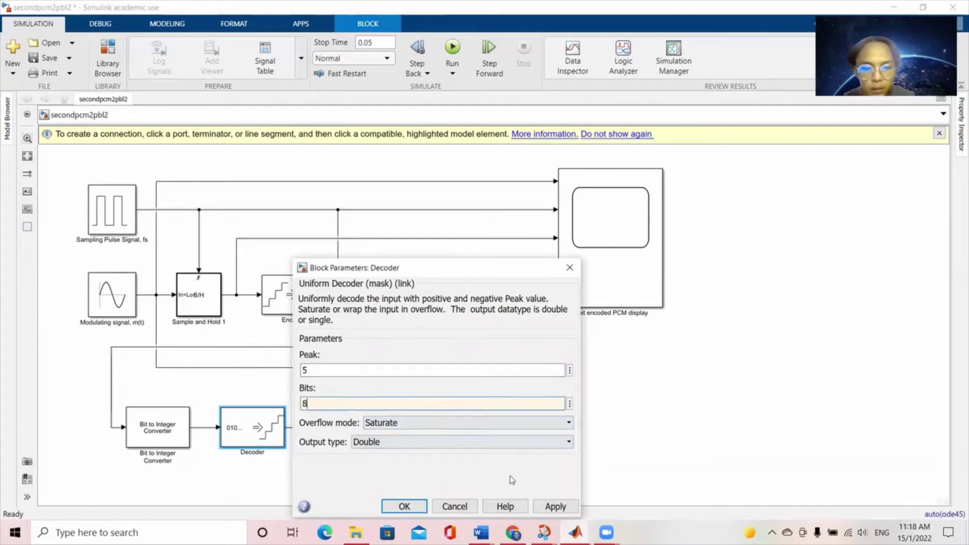
{"action": "left_click", "coordinate": [554, 506]}
{"action": "left_click", "coordinate": [403, 506]}
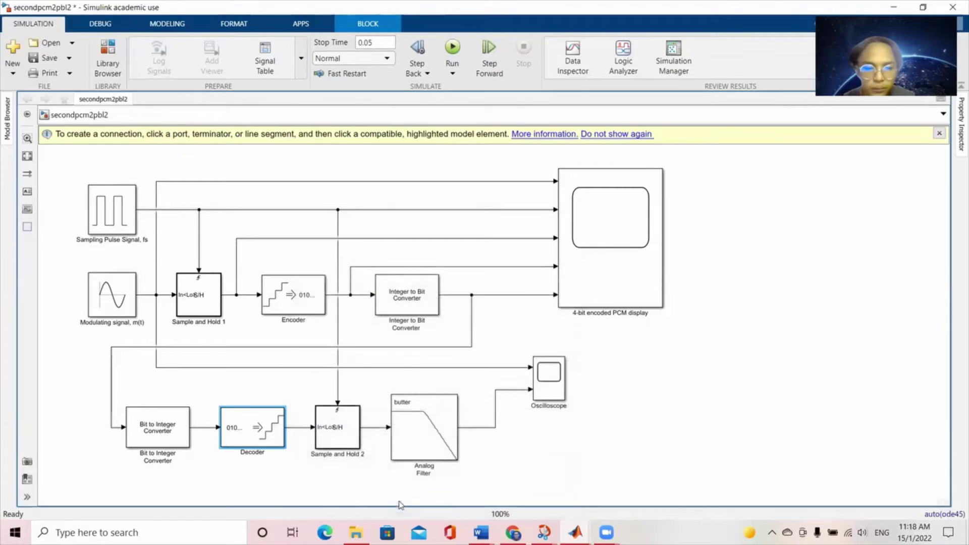
Check the Analog Filter block's parameters and rerun the simulation with the 8-bit settings.
{"action": "double_click", "coordinate": [432, 433]}
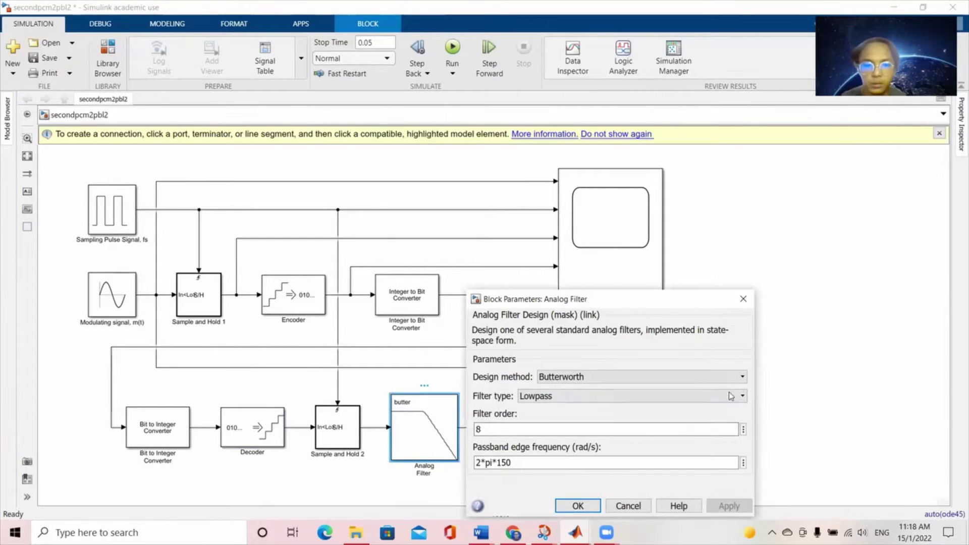
{"action": "left_click", "coordinate": [577, 504]}
{"action": "left_click", "coordinate": [452, 48]}
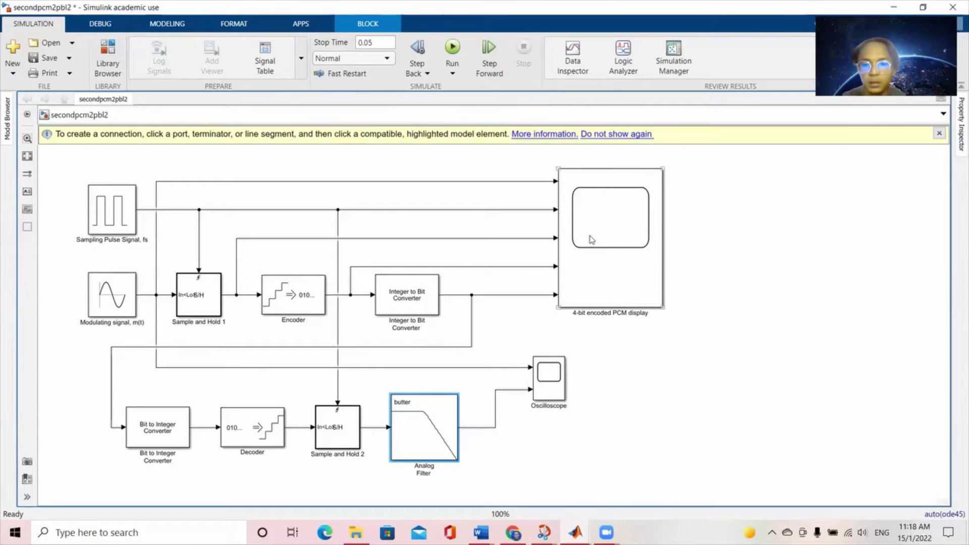
Examine the 8-bit waveforms in the PCM display scope and the recovered signal in the Oscilloscope.
{"action": "double_click", "coordinate": [591, 240]}
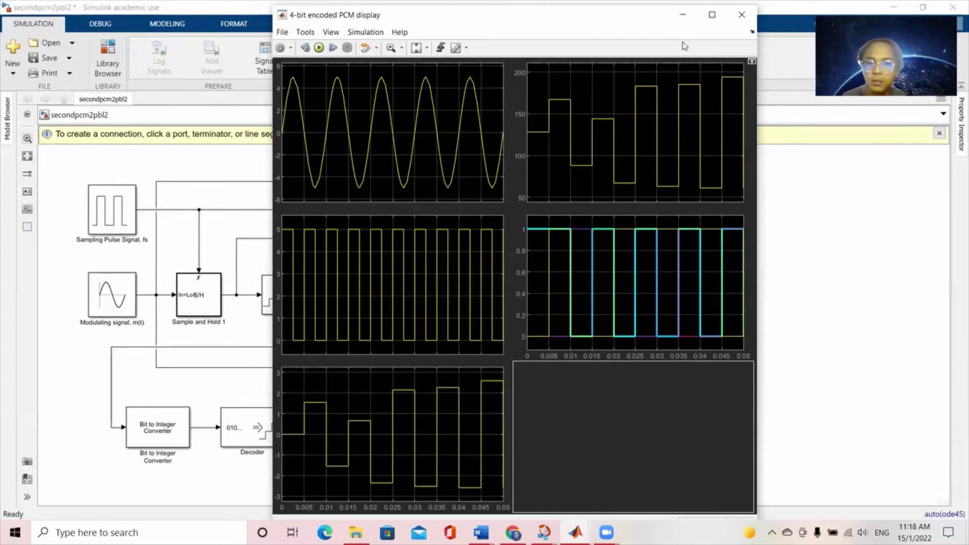
{"action": "left_click", "coordinate": [682, 15]}
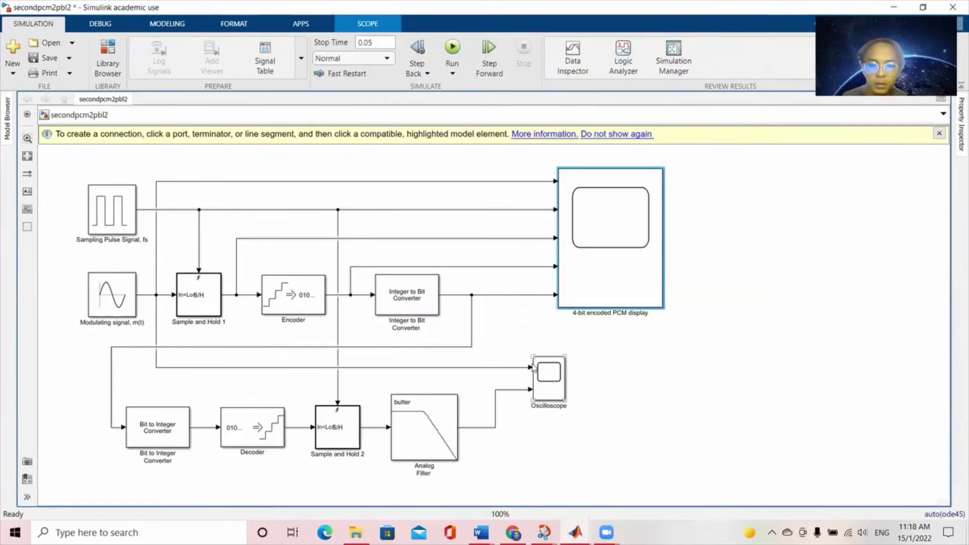
{"action": "double_click", "coordinate": [534, 369]}
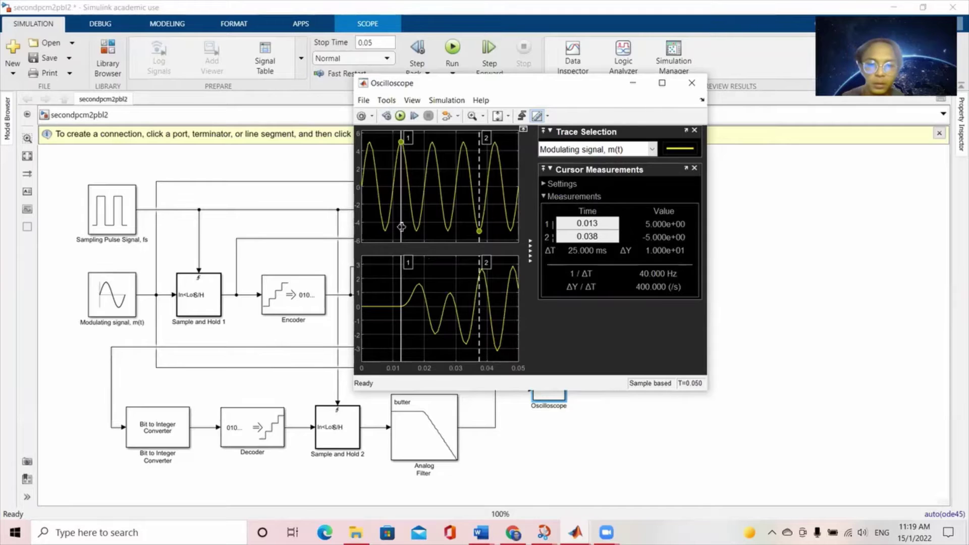
{"action": "left_click", "coordinate": [632, 82]}
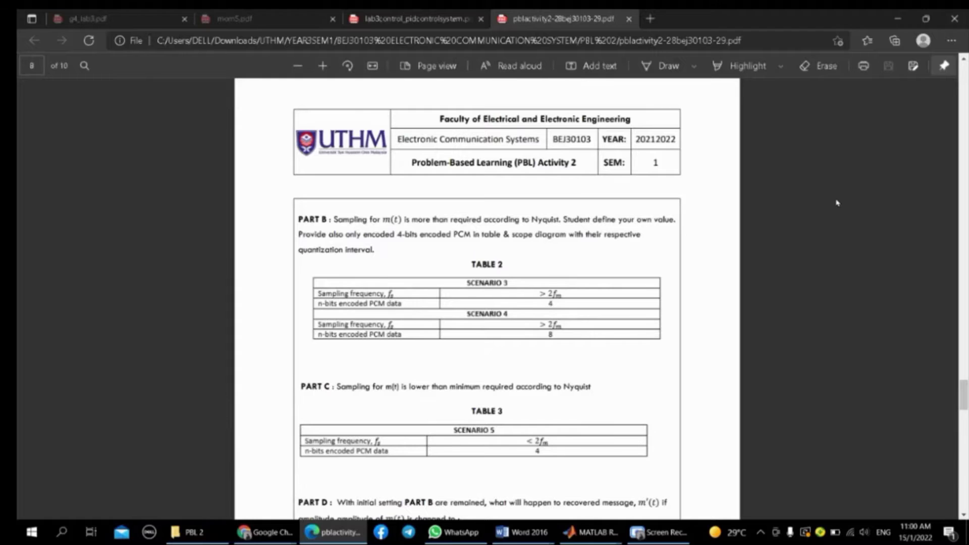
Switch to the secondpcm2 Simulink model and inspect the Modulating Signal block's parameters.
{"action": "mouse_move", "coordinate": [590, 532]}
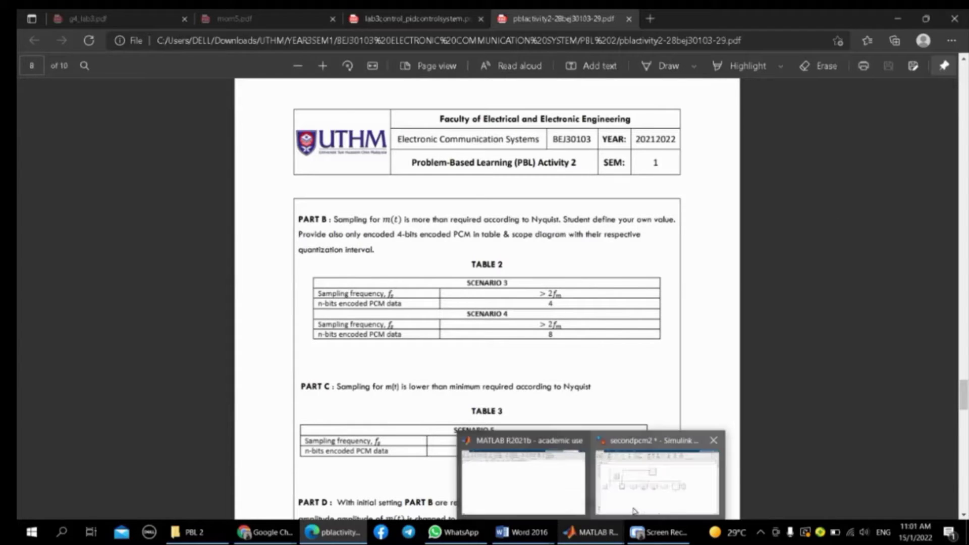
{"action": "left_click", "coordinate": [640, 504]}
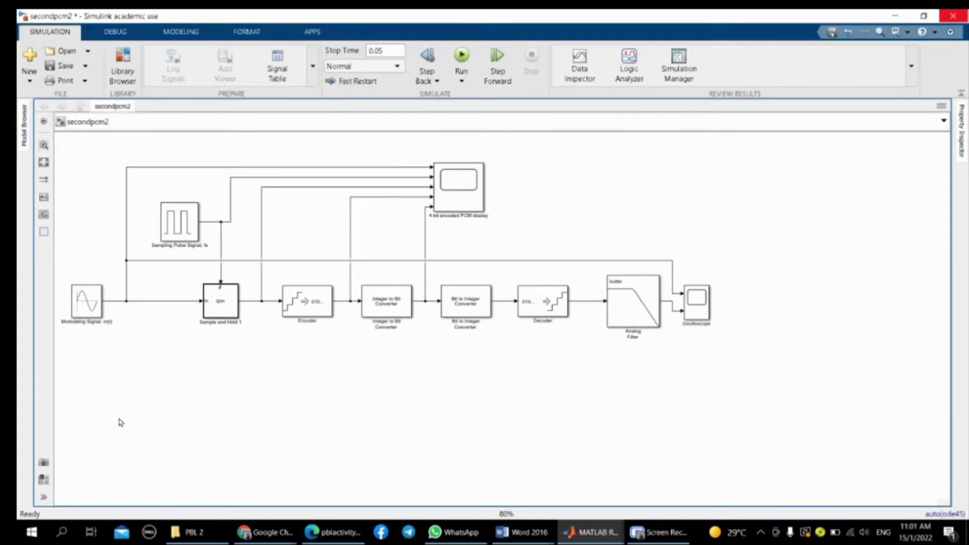
{"action": "left_click", "coordinate": [93, 312]}
{"action": "double_click", "coordinate": [93, 311]}
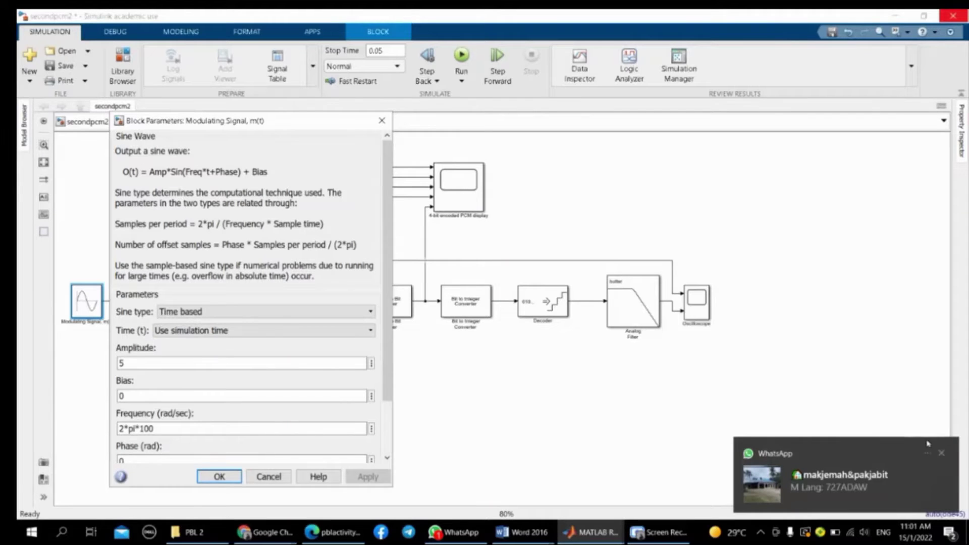
{"action": "left_click", "coordinate": [941, 454]}
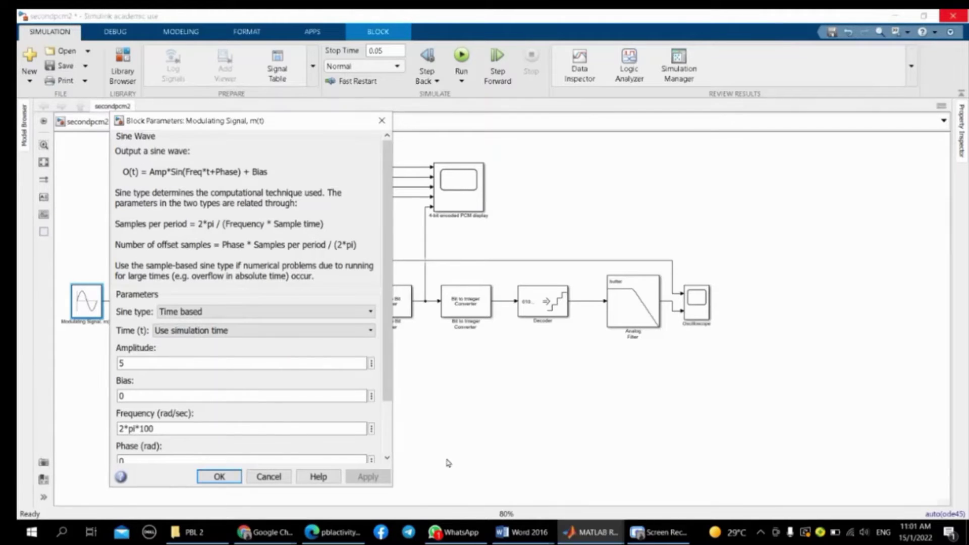
{"action": "left_click", "coordinate": [215, 476]}
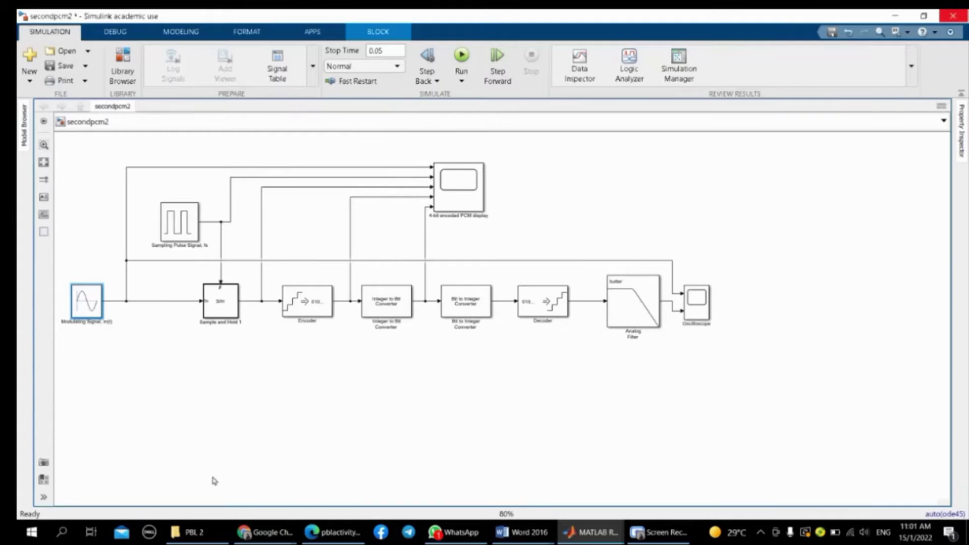
Inspect the parameters of the Sampling Pulse Signal and Encoder blocks in the secondpcm2 model.
{"action": "double_click", "coordinate": [189, 227]}
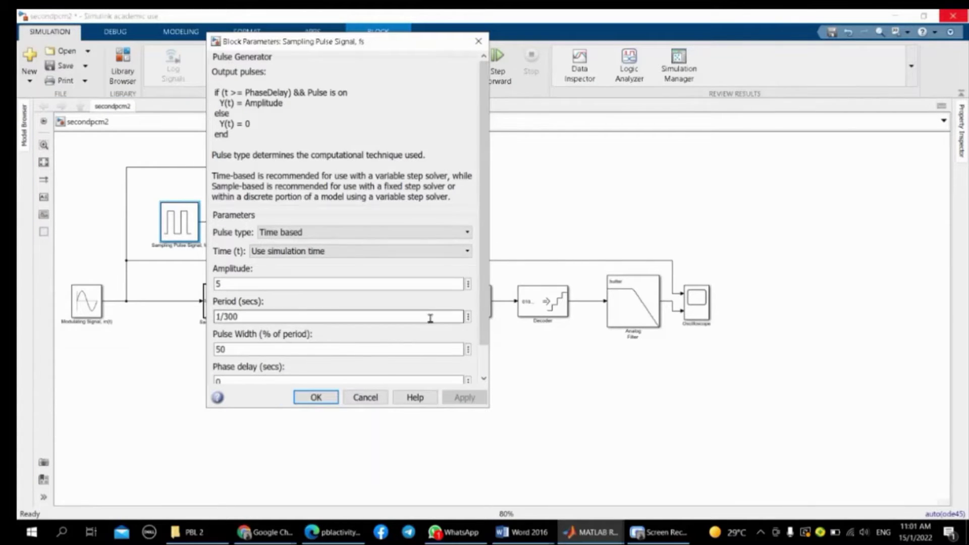
{"action": "left_click", "coordinate": [315, 397]}
{"action": "double_click", "coordinate": [302, 309]}
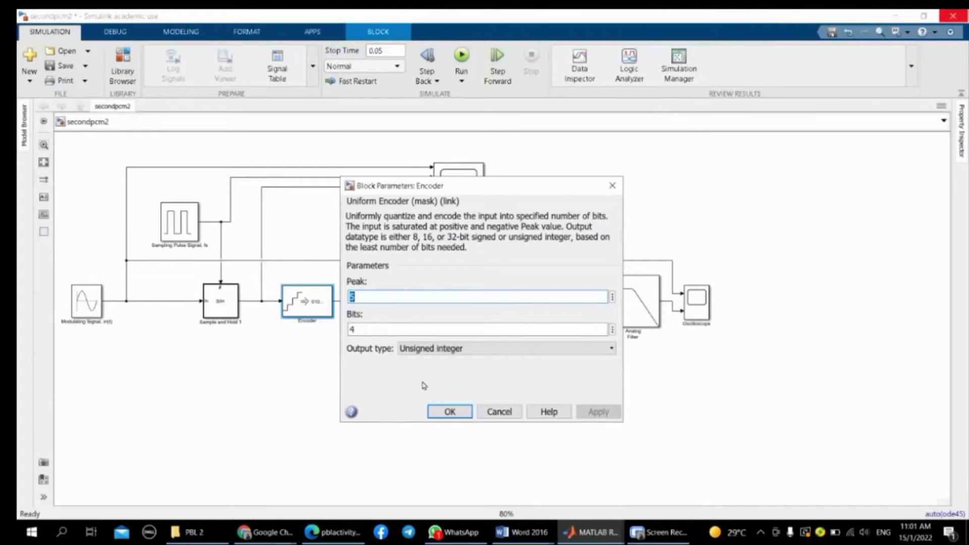
{"action": "left_click", "coordinate": [449, 411]}
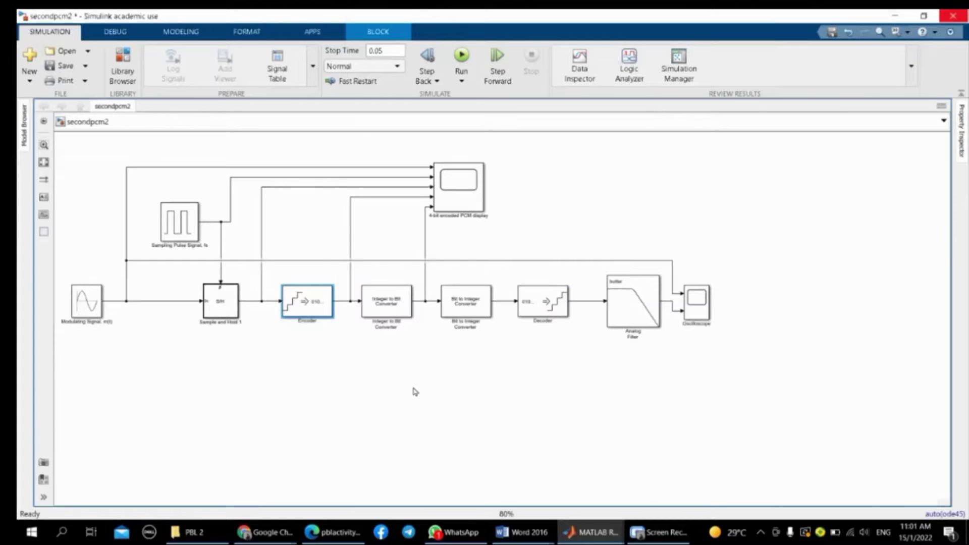
Inspect the parameters of the Integer to Bit Converter, Bit to Integer Converter and Decoder blocks.
{"action": "double_click", "coordinate": [388, 304]}
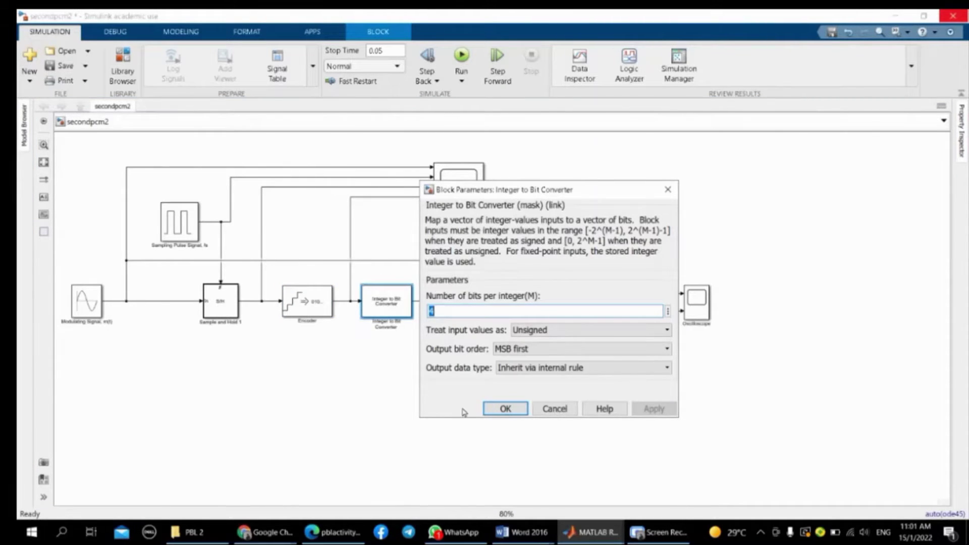
{"action": "left_click", "coordinate": [504, 410]}
{"action": "left_click", "coordinate": [474, 308]}
{"action": "double_click", "coordinate": [475, 308]}
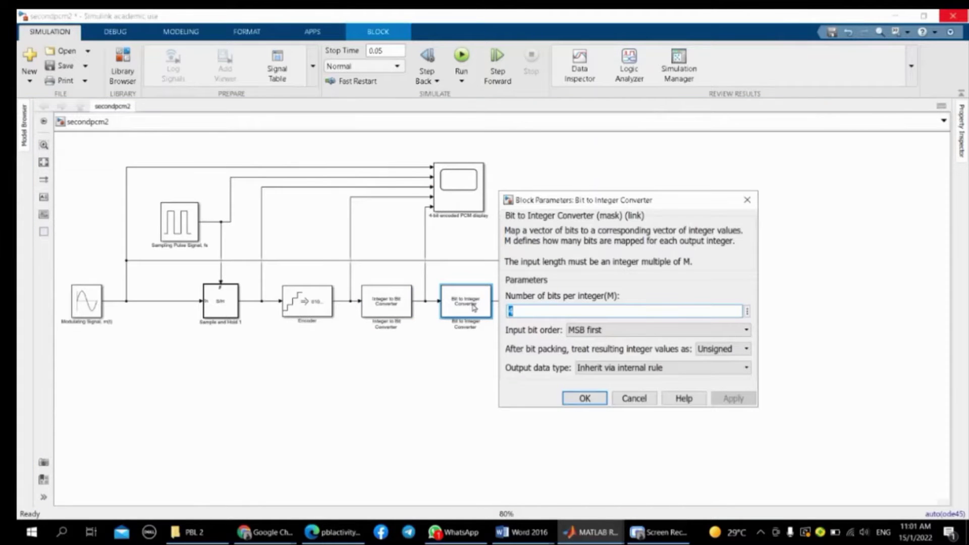
{"action": "left_click", "coordinate": [584, 398]}
{"action": "left_click", "coordinate": [555, 303]}
{"action": "double_click", "coordinate": [555, 302]}
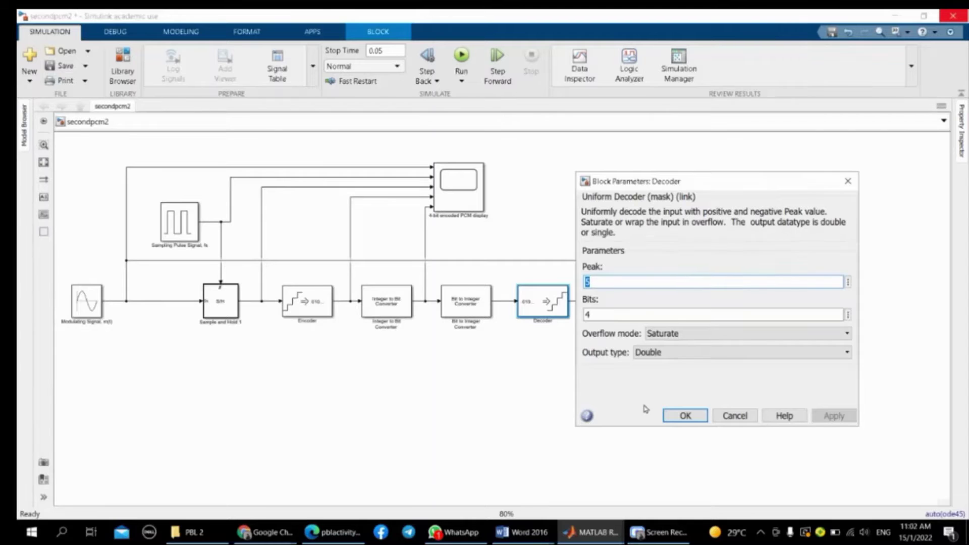
{"action": "left_click", "coordinate": [671, 416]}
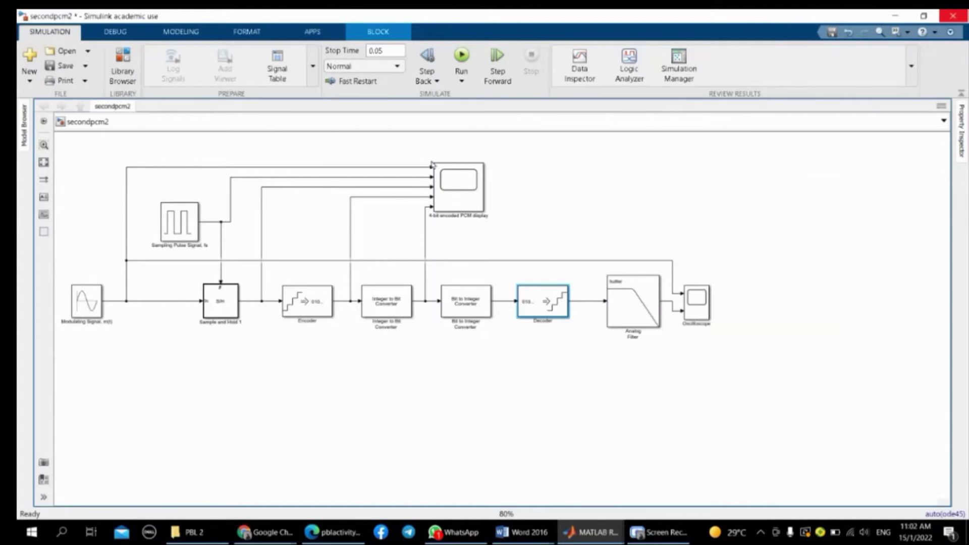
Run the 4-bit simulation and examine the waveforms in the PCM display scope and the Oscilloscope.
{"action": "left_click", "coordinate": [461, 56]}
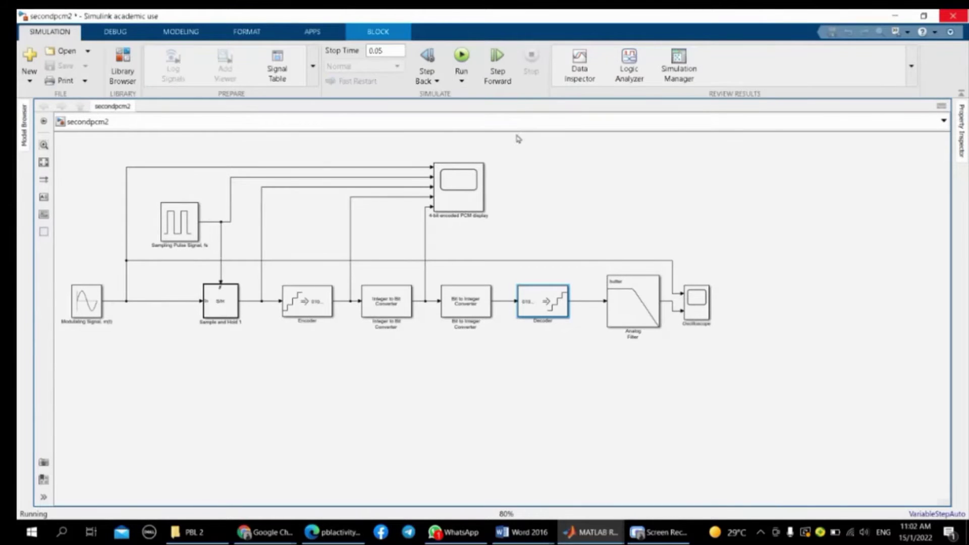
{"action": "double_click", "coordinate": [467, 187]}
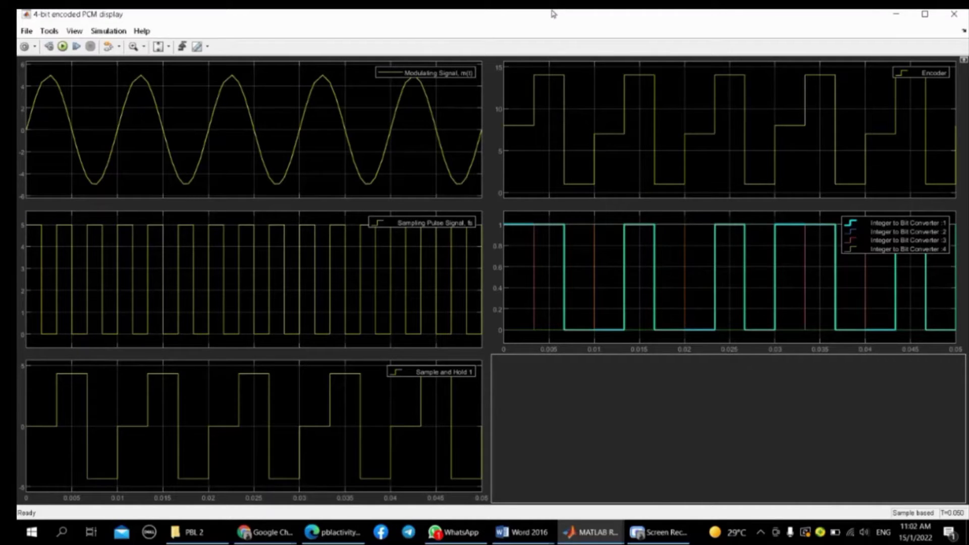
{"action": "left_click", "coordinate": [896, 14]}
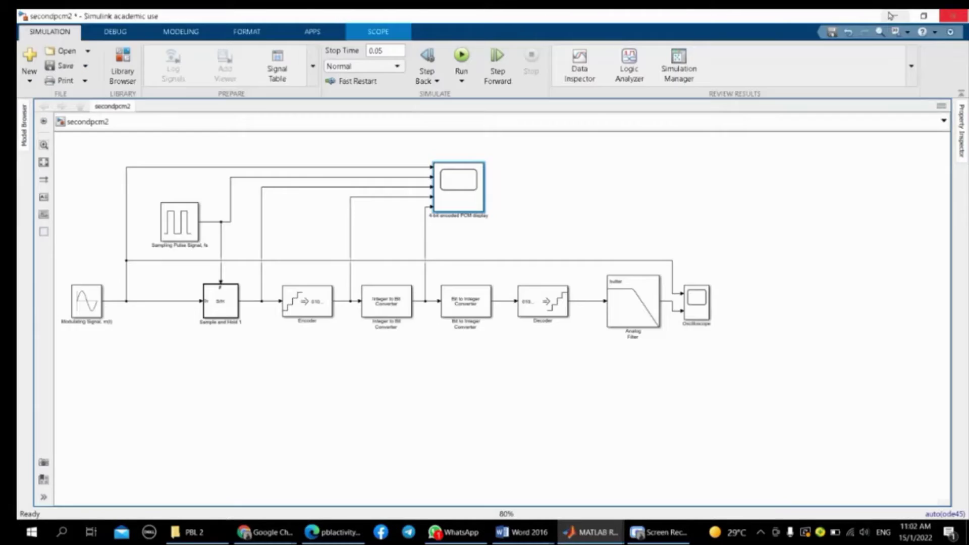
{"action": "left_click", "coordinate": [706, 313]}
{"action": "double_click", "coordinate": [705, 314]}
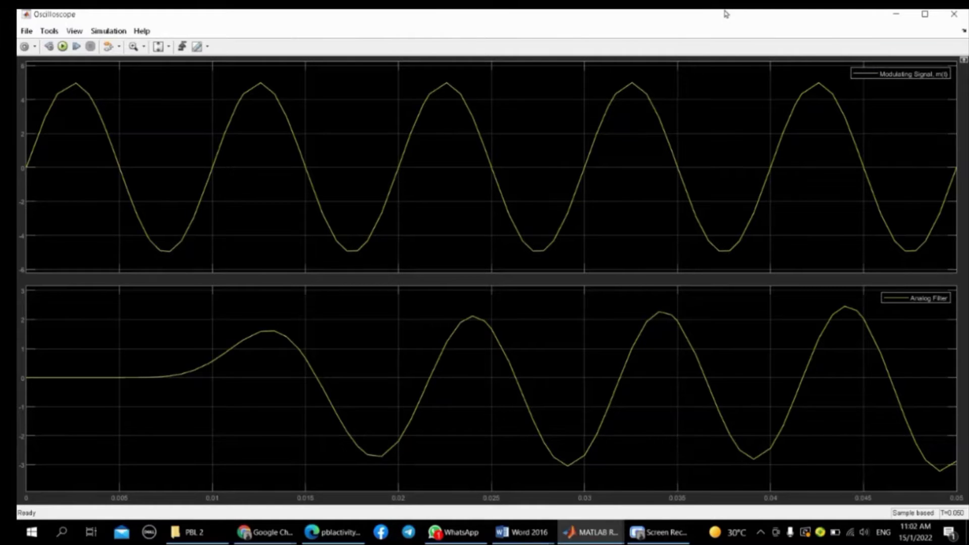
{"action": "left_click", "coordinate": [895, 14]}
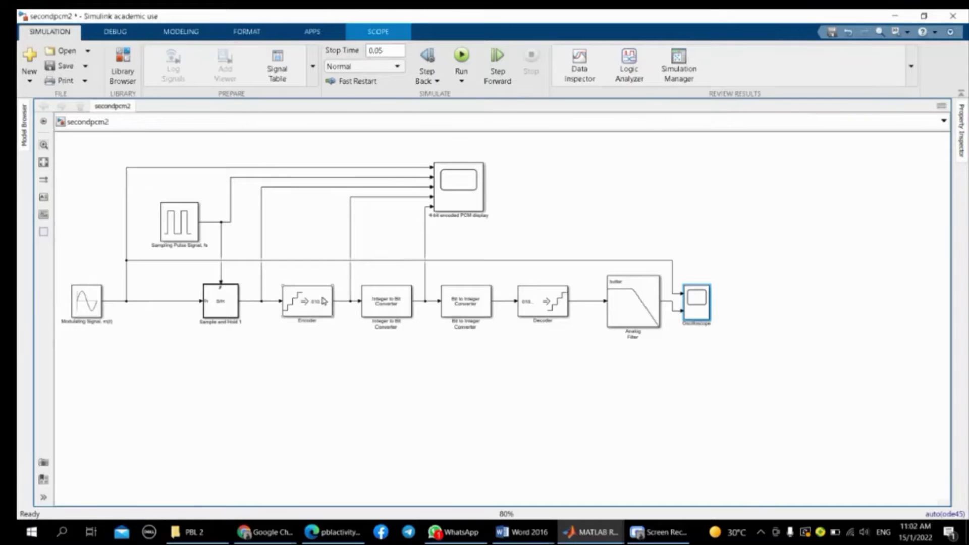
Set the Encoder block's number of bits to 8.
{"action": "left_click", "coordinate": [303, 302]}
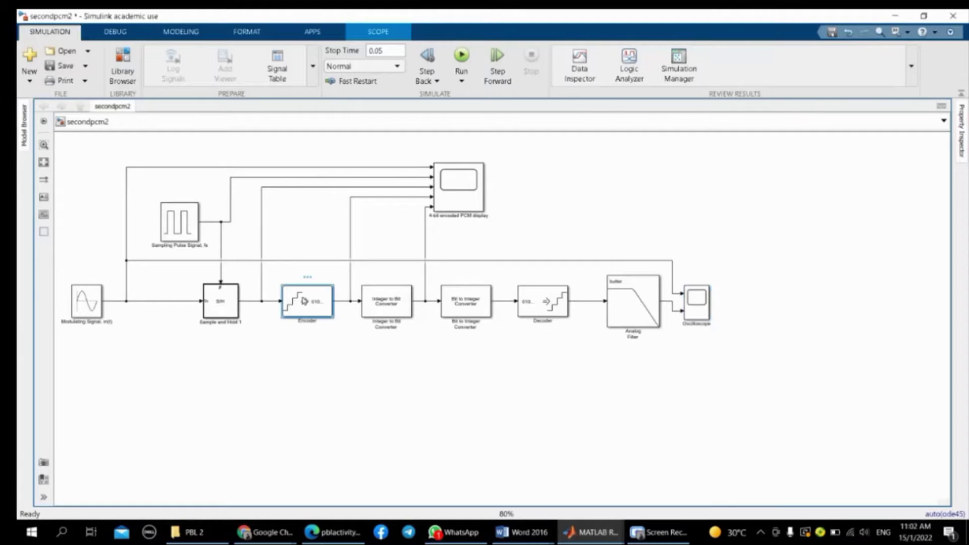
{"action": "double_click", "coordinate": [304, 302]}
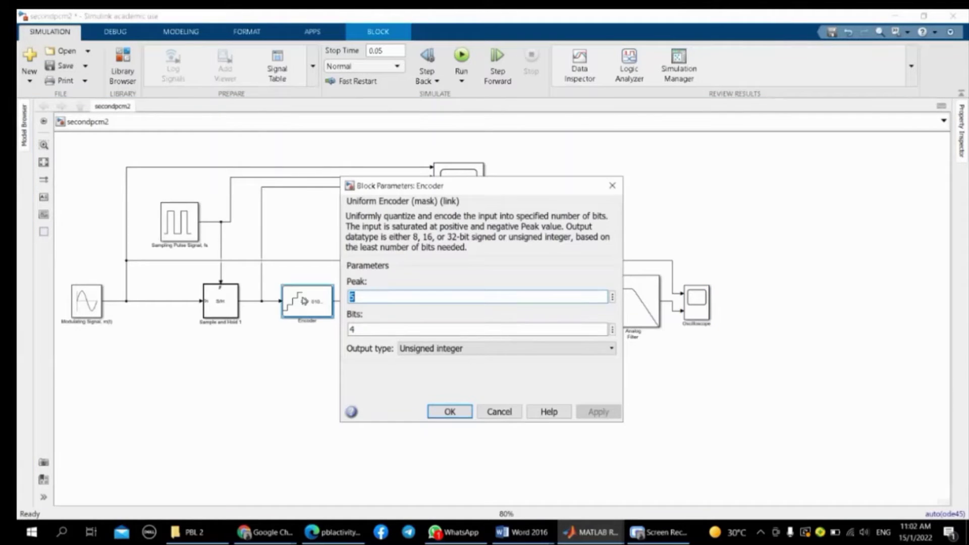
{"action": "double_click", "coordinate": [365, 327]}
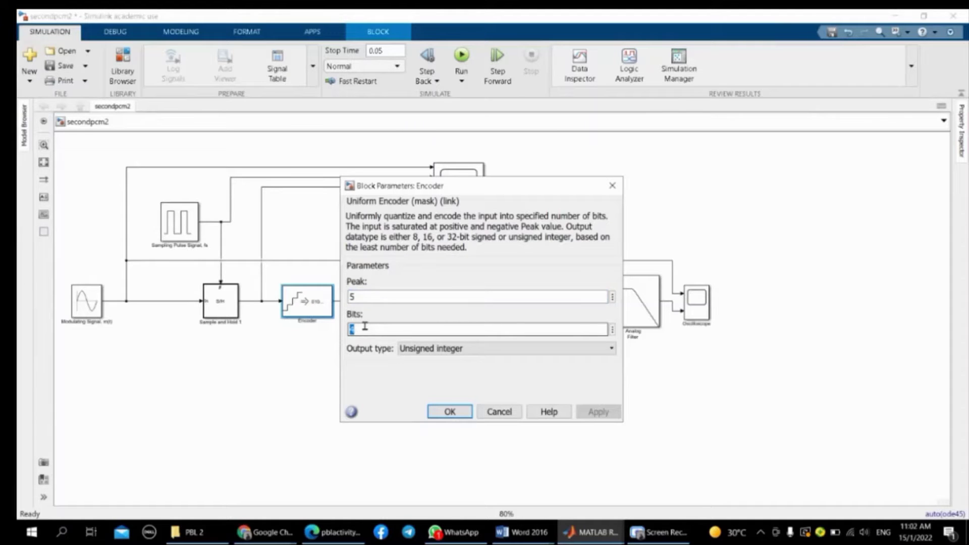
{"action": "type", "text": "8"}
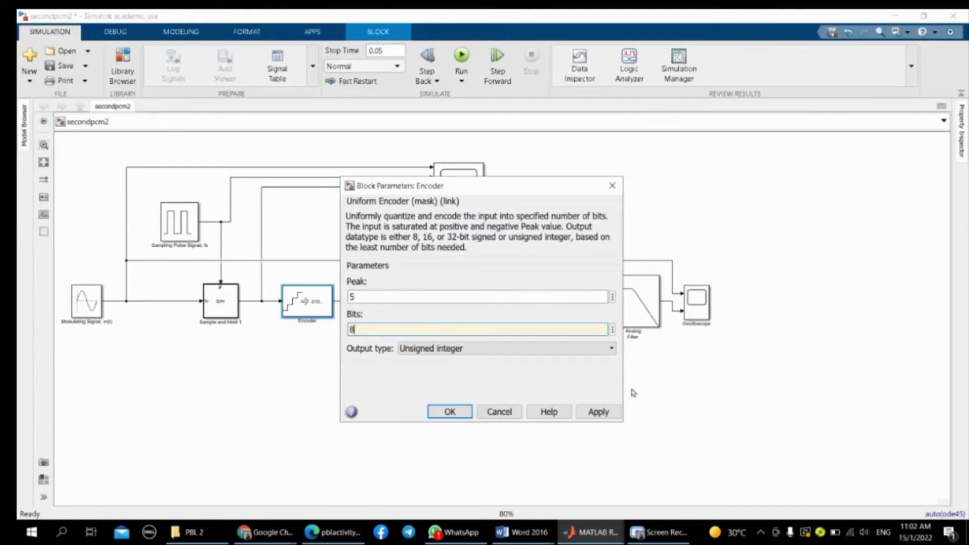
{"action": "left_click", "coordinate": [608, 410]}
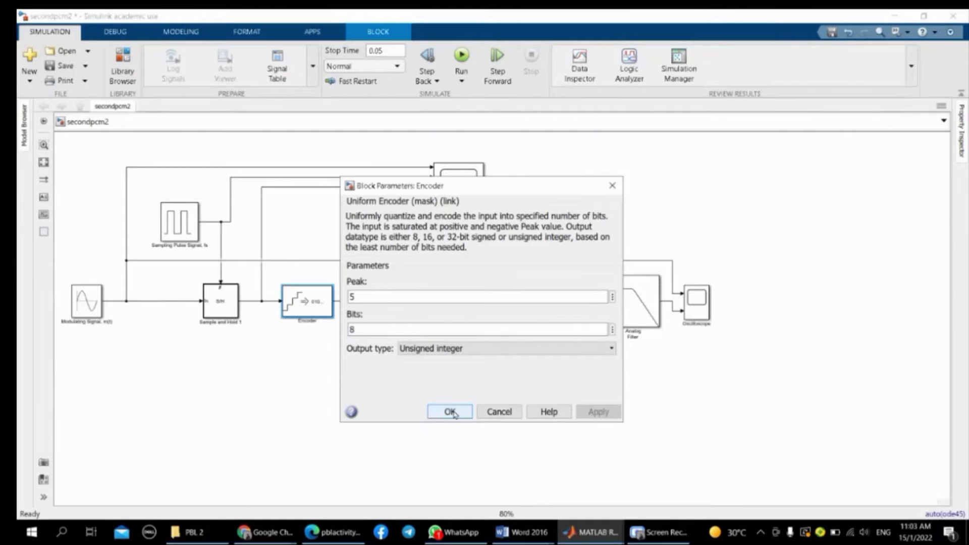
{"action": "left_click", "coordinate": [450, 411]}
Set the number of bits per integer to 8 in the Integer to Bit and Bit to Integer Converter blocks.
{"action": "double_click", "coordinate": [399, 312]}
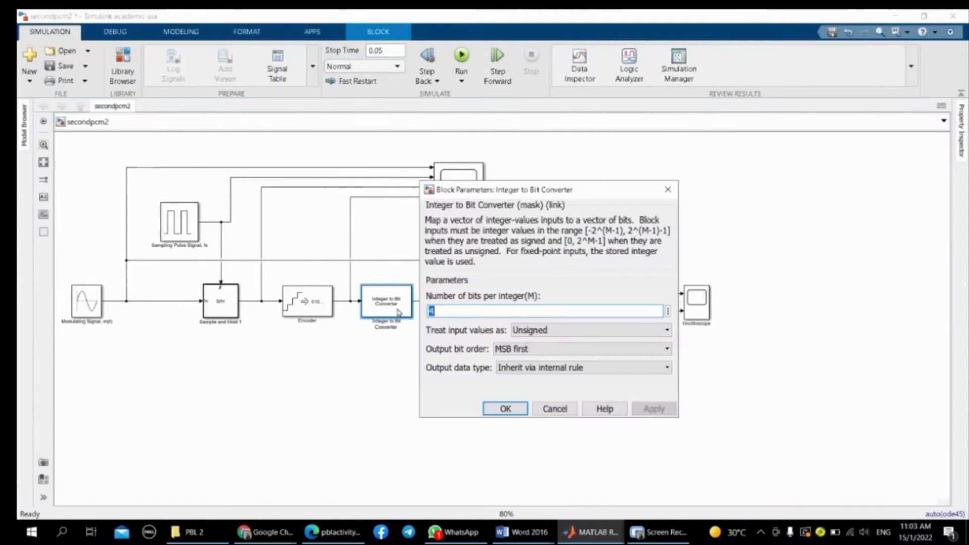
{"action": "type", "text": "8"}
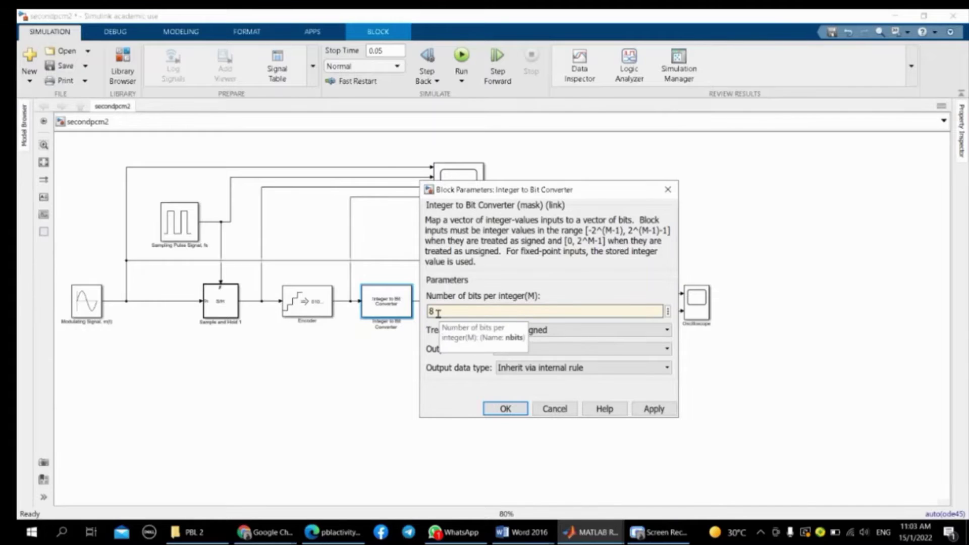
{"action": "left_click", "coordinate": [505, 409]}
{"action": "double_click", "coordinate": [465, 301]}
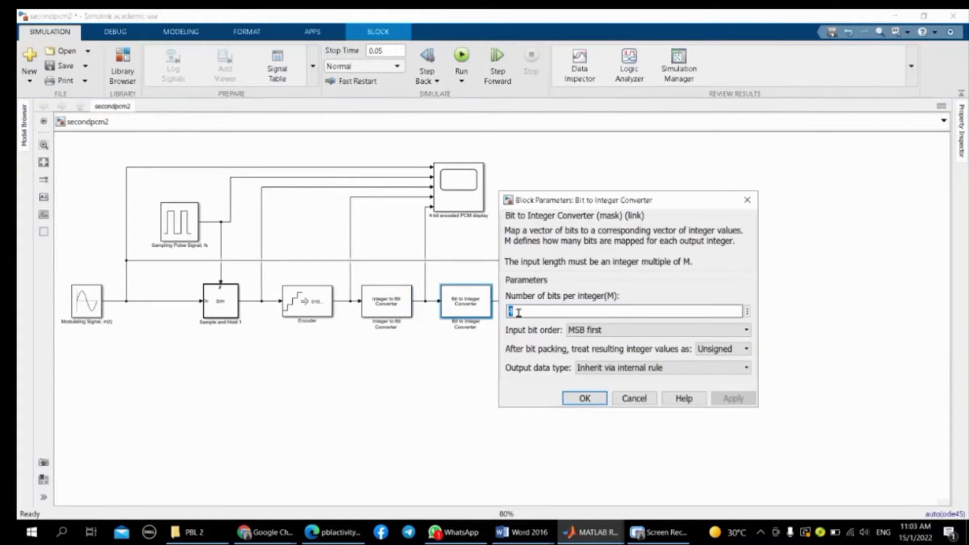
{"action": "type", "text": "8"}
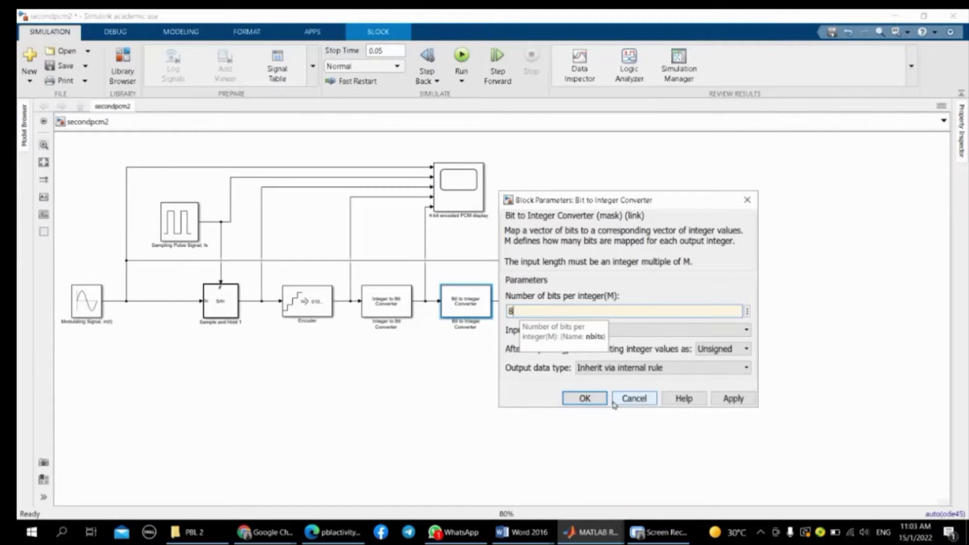
{"action": "left_click", "coordinate": [585, 398]}
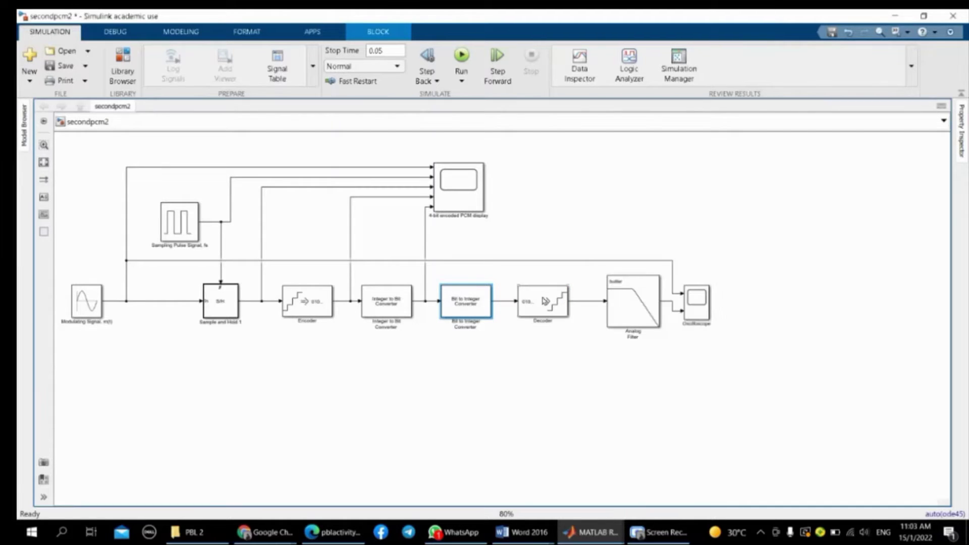
Set the Decoder block's number of bits to 8.
{"action": "double_click", "coordinate": [543, 301]}
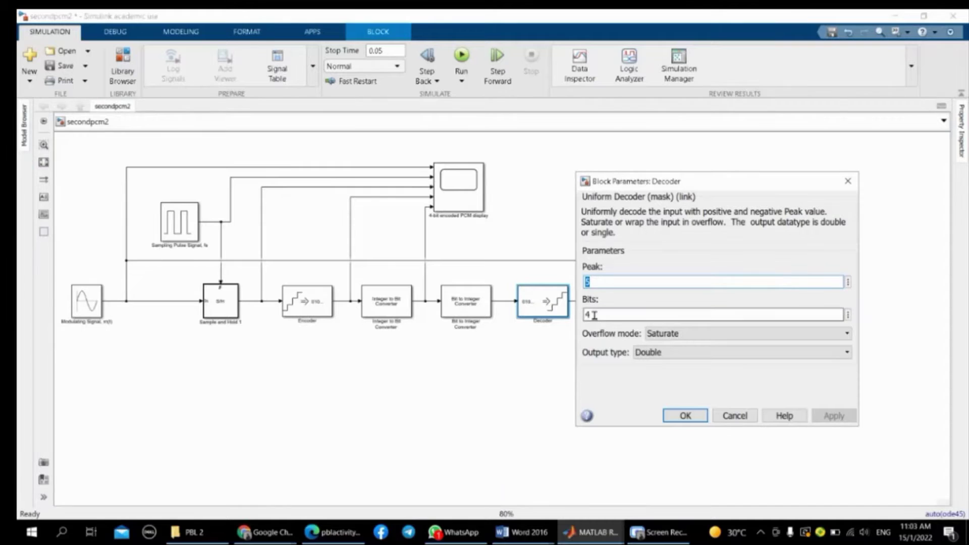
{"action": "double_click", "coordinate": [594, 315]}
{"action": "type", "text": "8"}
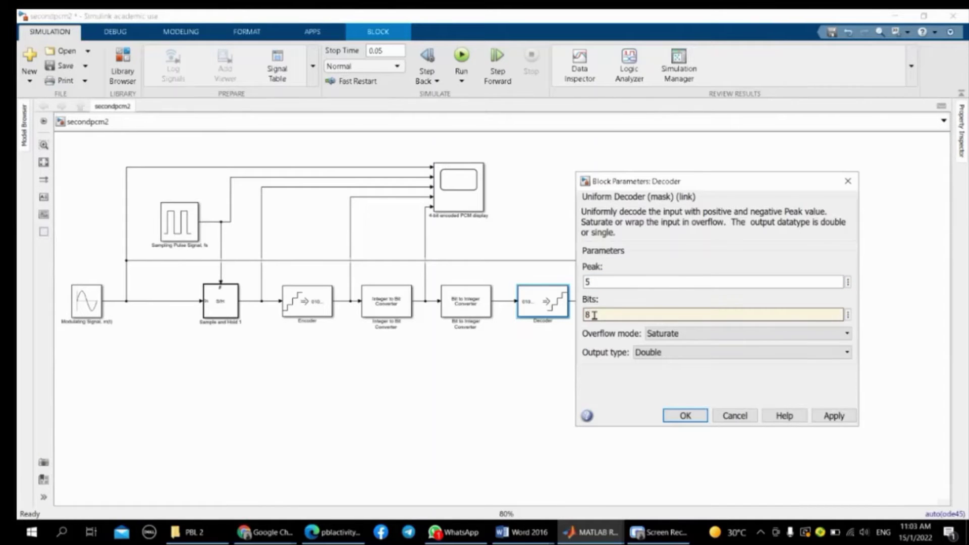
{"action": "left_click", "coordinate": [685, 415]}
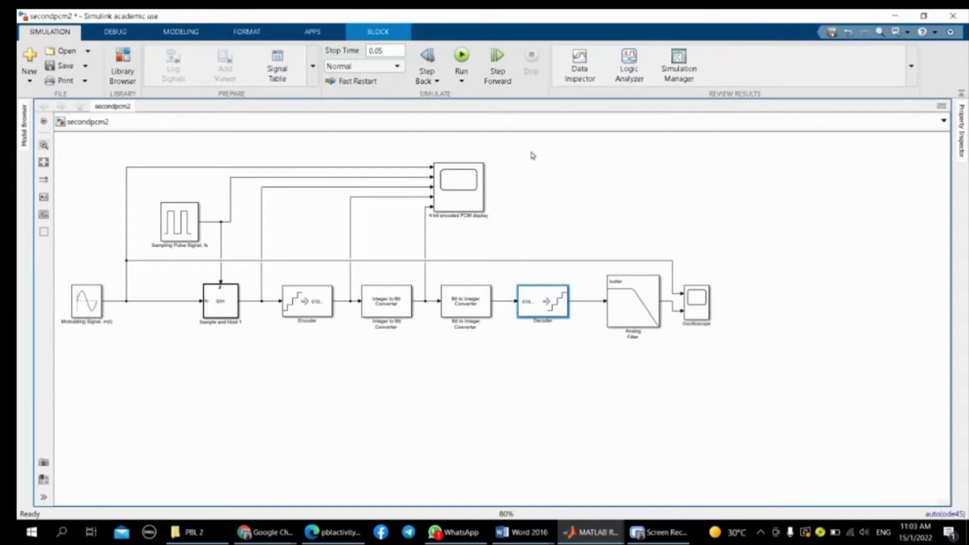
Run the simulation with the 8-bit settings and examine the waveforms in the PCM display scope and the Oscilloscope.
{"action": "left_click", "coordinate": [461, 55]}
{"action": "left_click", "coordinate": [460, 205]}
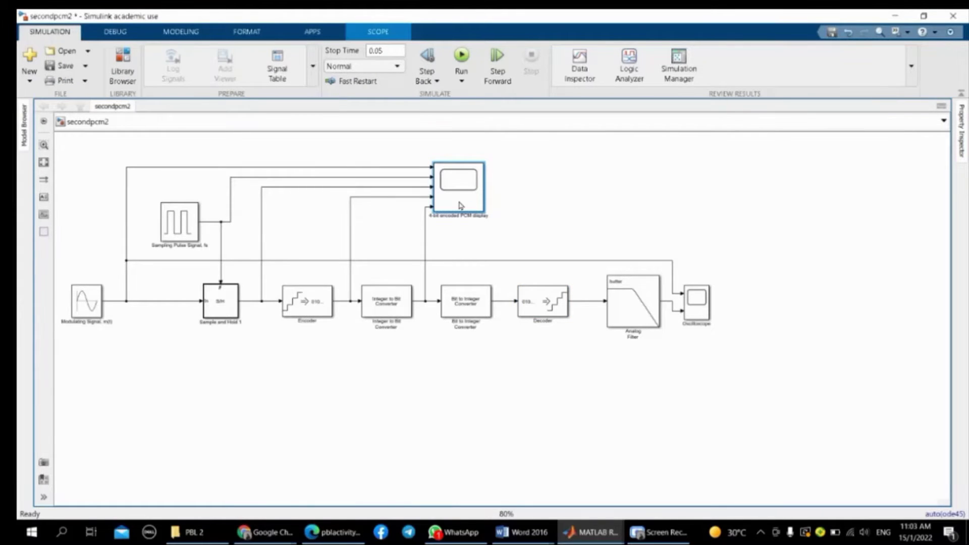
{"action": "double_click", "coordinate": [460, 205]}
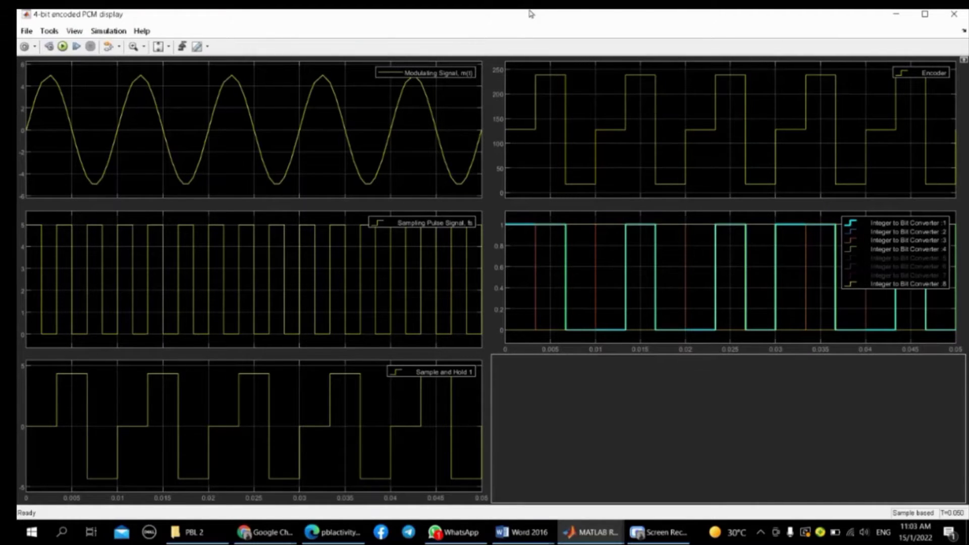
{"action": "left_click", "coordinate": [895, 13]}
{"action": "double_click", "coordinate": [697, 301]}
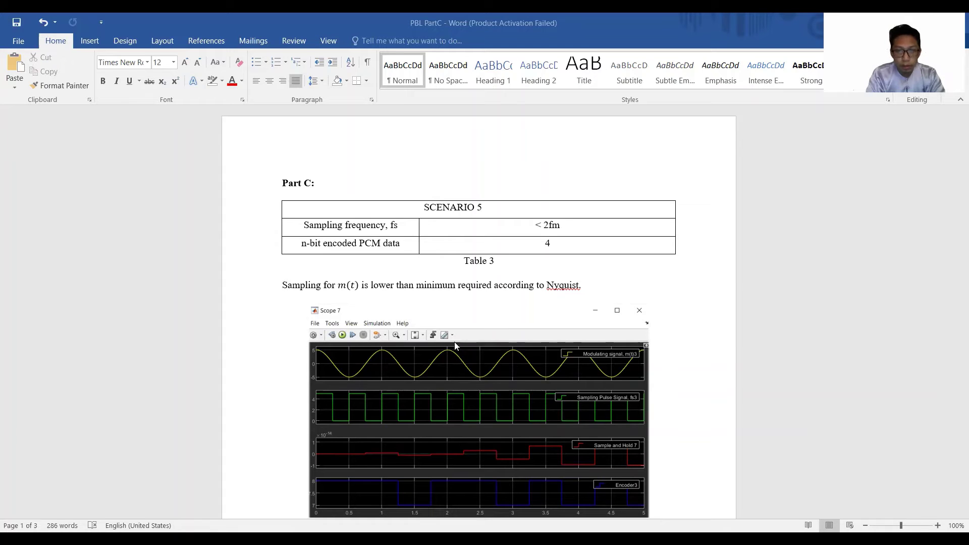
Review the Scenario 5 scope, 4-bit encoded PCM and oscilloscope waveforms in the Part C report.
{"action": "scroll", "coordinate": [471, 331], "scroll_direction": "down", "scroll_amount": 2}
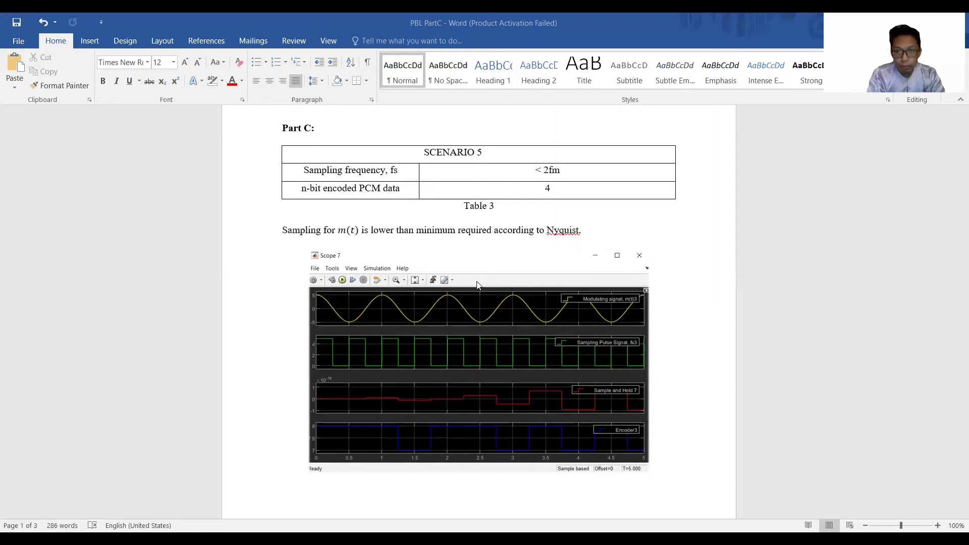
{"action": "scroll", "coordinate": [468, 327], "scroll_direction": "down", "scroll_amount": 10}
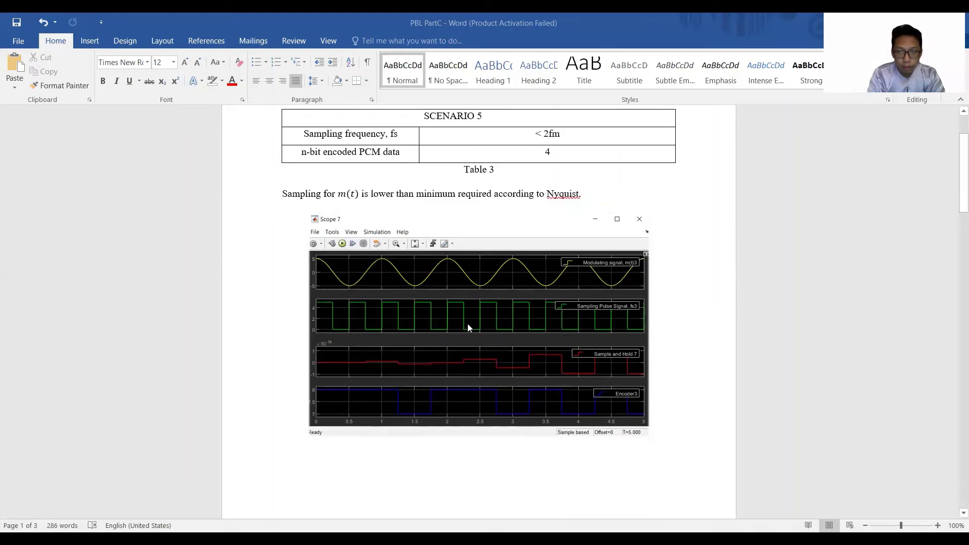
{"action": "scroll", "coordinate": [467, 327], "scroll_direction": "down", "scroll_amount": 3}
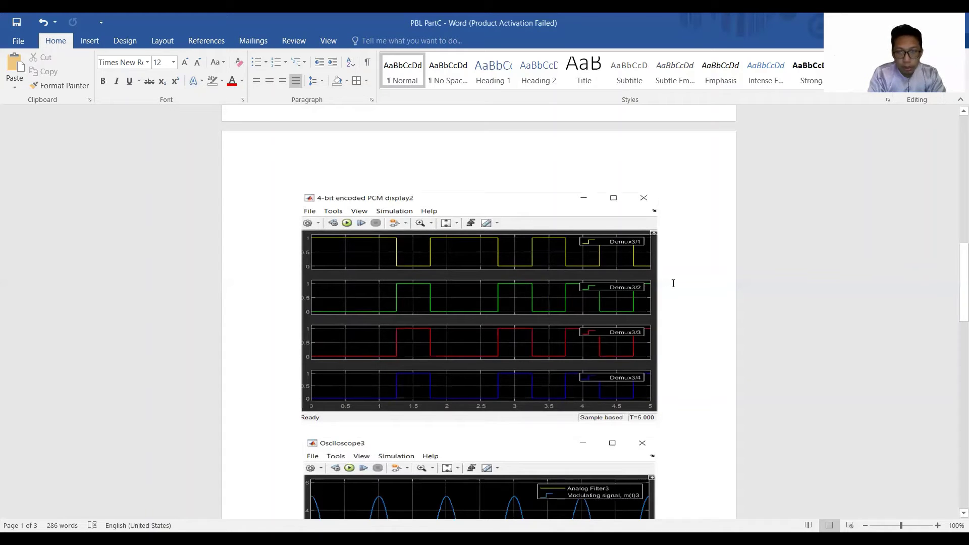
{"action": "scroll", "coordinate": [675, 284], "scroll_direction": "down", "scroll_amount": 3}
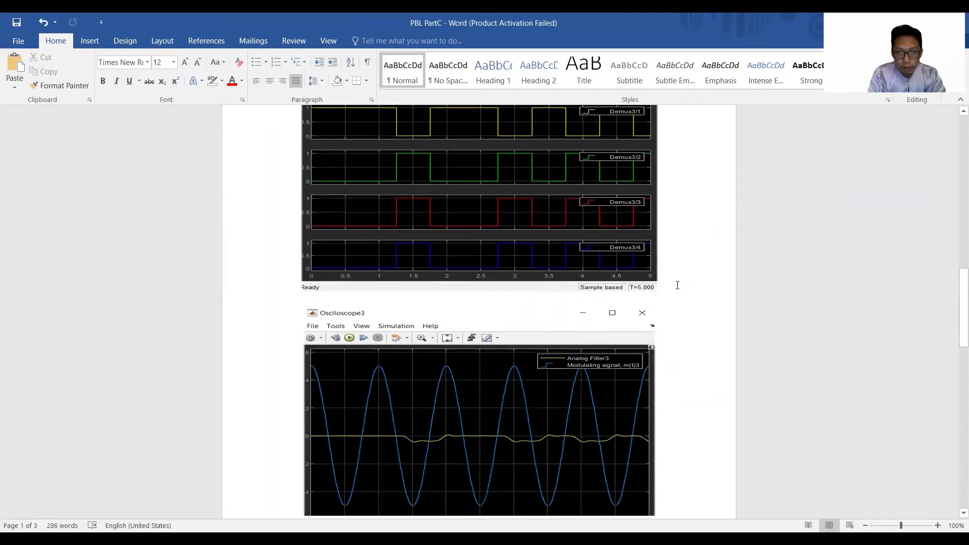
{"action": "scroll", "coordinate": [677, 285], "scroll_direction": "down", "scroll_amount": 1}
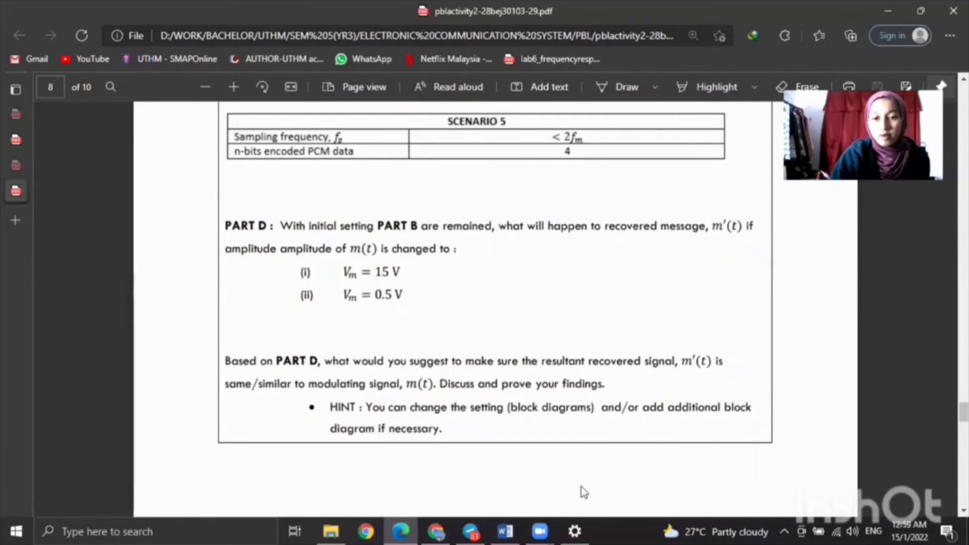
Switch to the secondpcm2 Simulink model and inspect the modulating signal block's sine wave parameters, including its amplitude.
{"action": "left_click", "coordinate": [438, 530]}
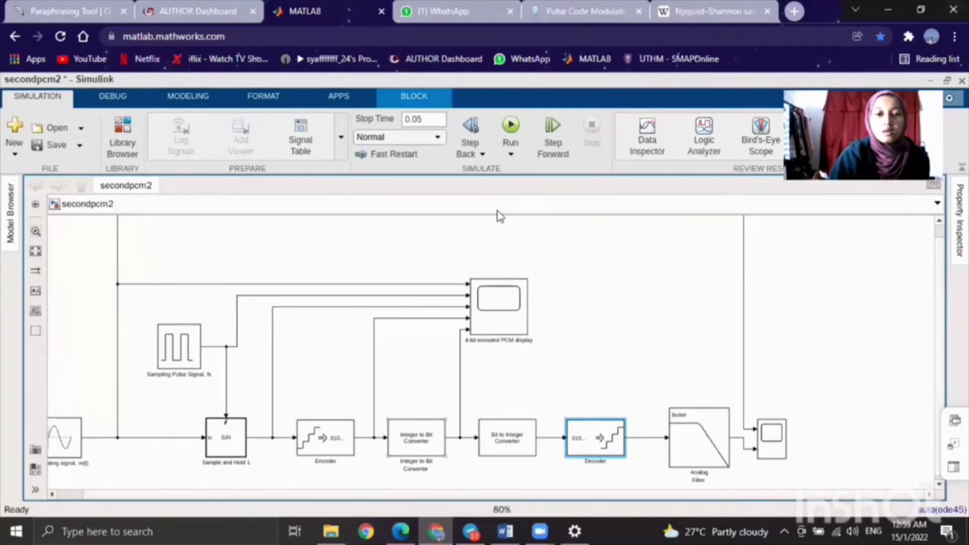
{"action": "left_click", "coordinate": [61, 442]}
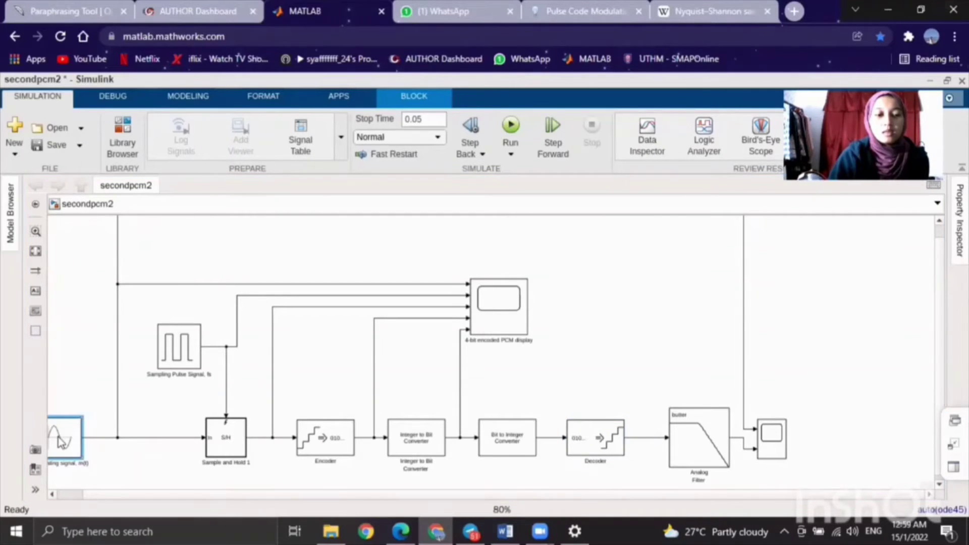
{"action": "double_click", "coordinate": [61, 442]}
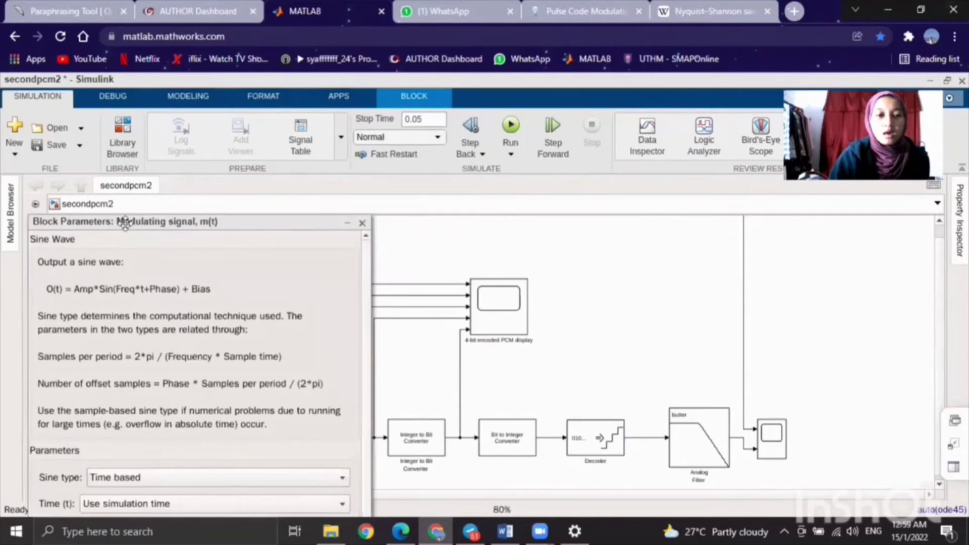
{"action": "left_click_drag", "start_coordinate": [140, 224], "coordinate": [205, 82]}
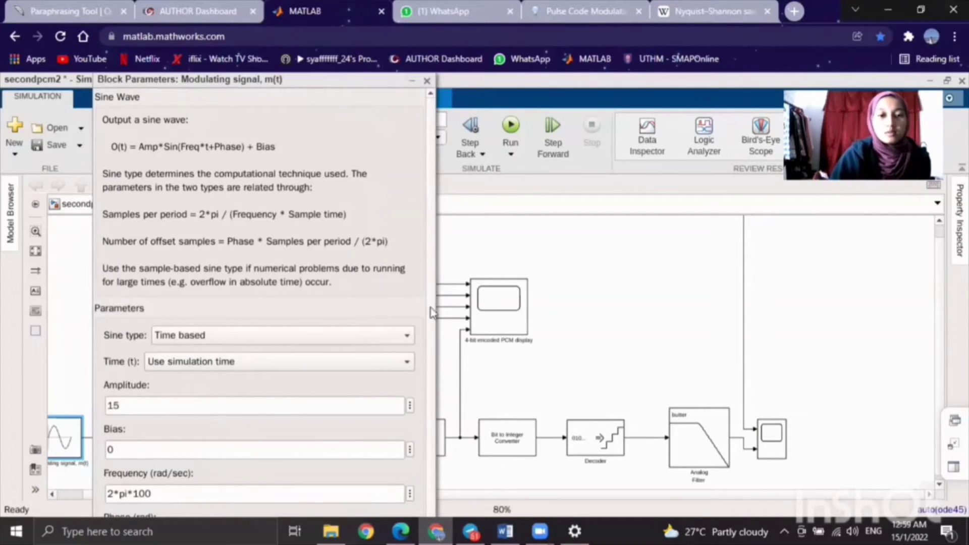
{"action": "scroll", "coordinate": [309, 347], "scroll_direction": "down", "scroll_amount": 1}
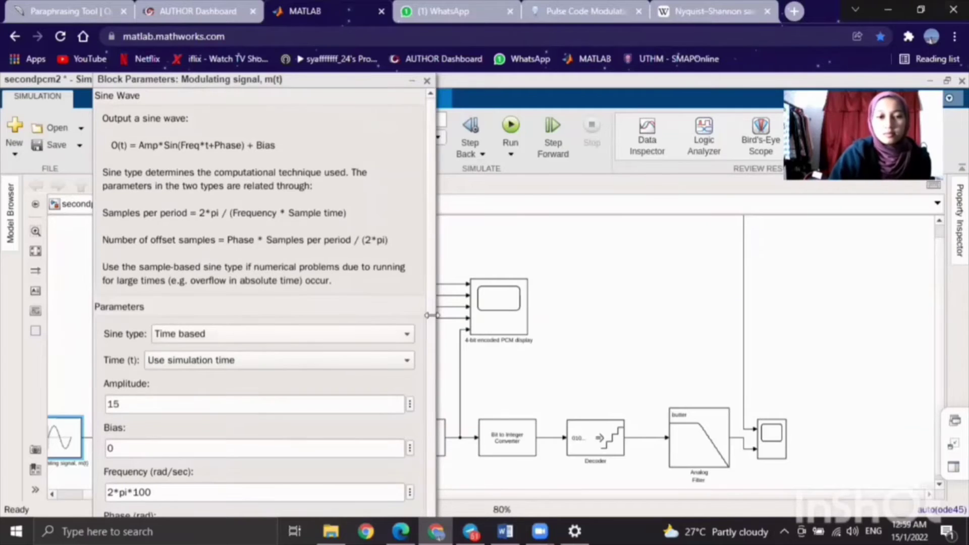
{"action": "key", "text": "Escape"}
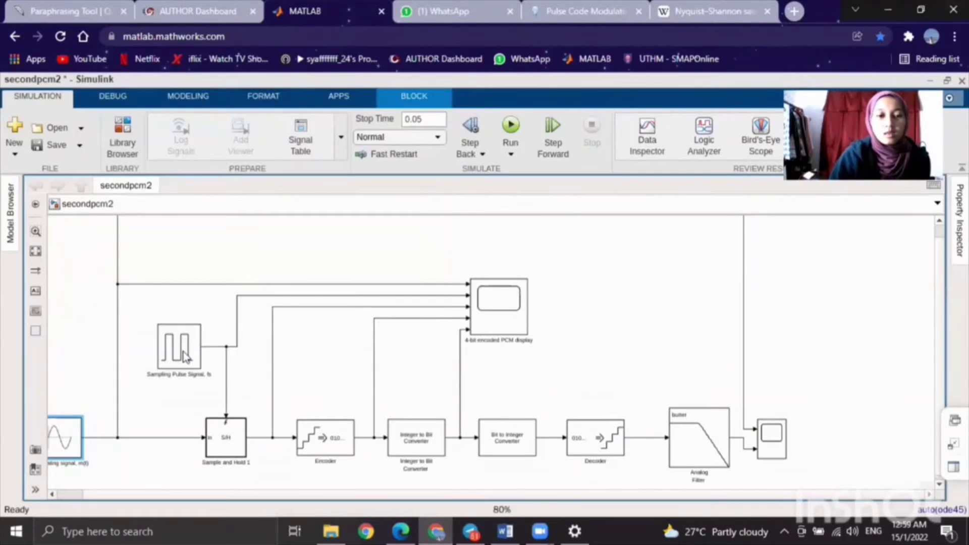
Check the Sampling Pulse Signal block and the Encoder block's peak and bits parameters.
{"action": "left_click", "coordinate": [185, 356]}
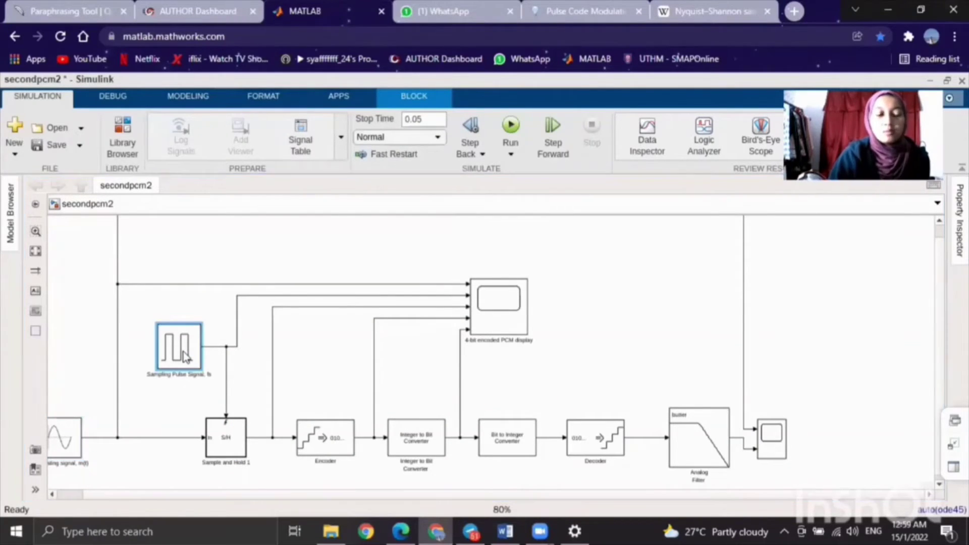
{"action": "double_click", "coordinate": [186, 356]}
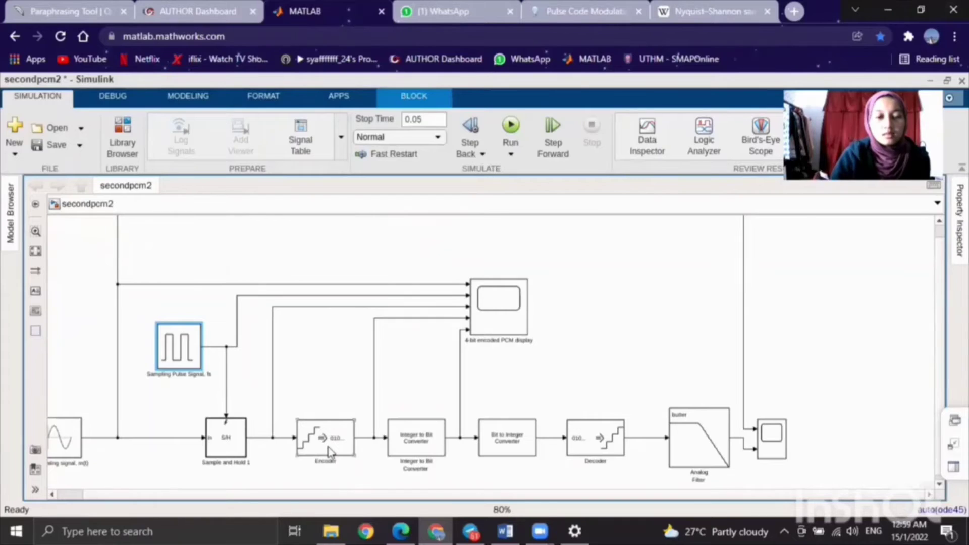
{"action": "left_click", "coordinate": [329, 449]}
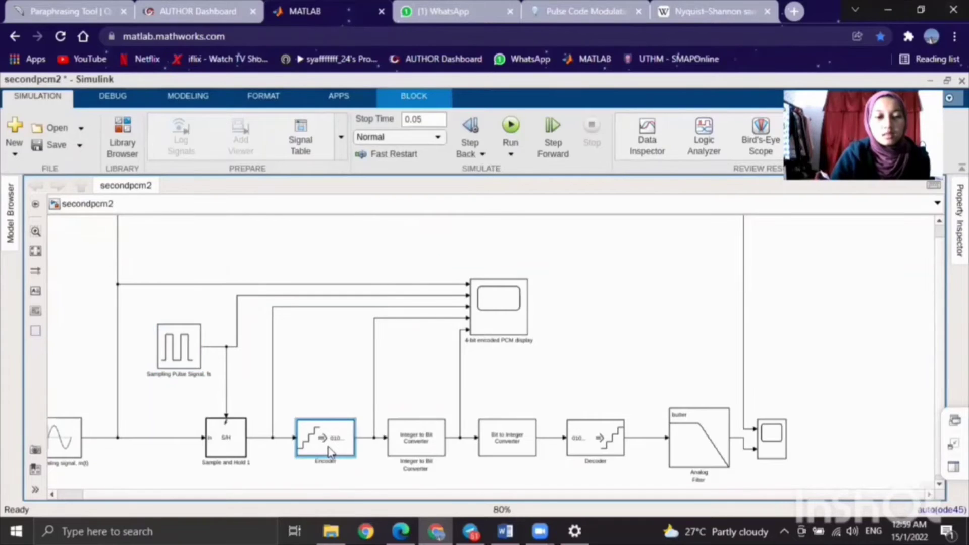
{"action": "mouse_move", "coordinate": [400, 530]}
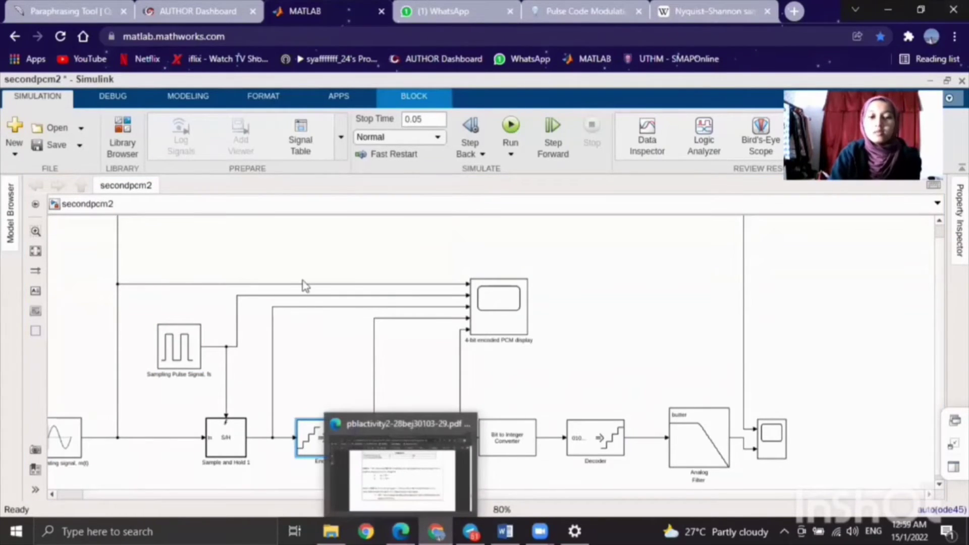
{"action": "double_click", "coordinate": [328, 437]}
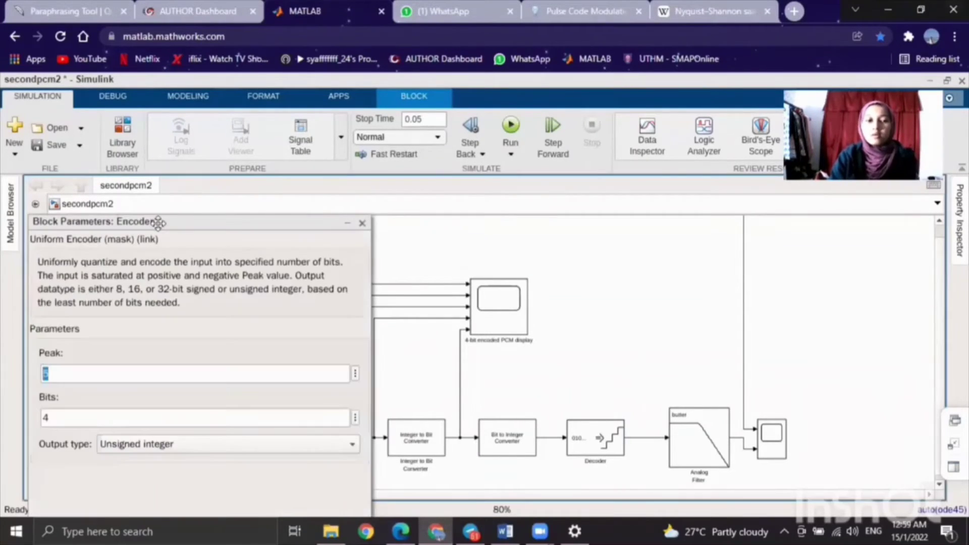
{"action": "left_click_drag", "start_coordinate": [162, 221], "coordinate": [237, 148]}
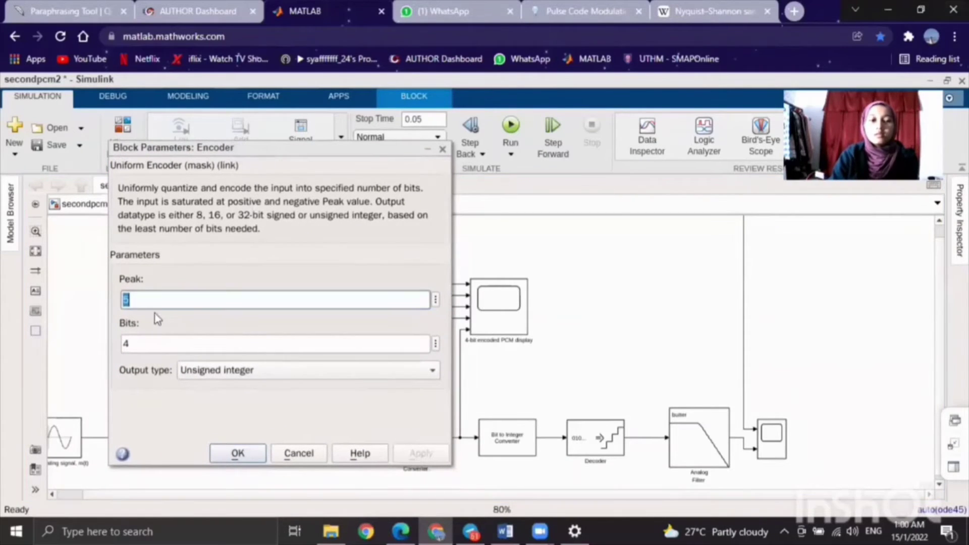
{"action": "left_click", "coordinate": [154, 293]}
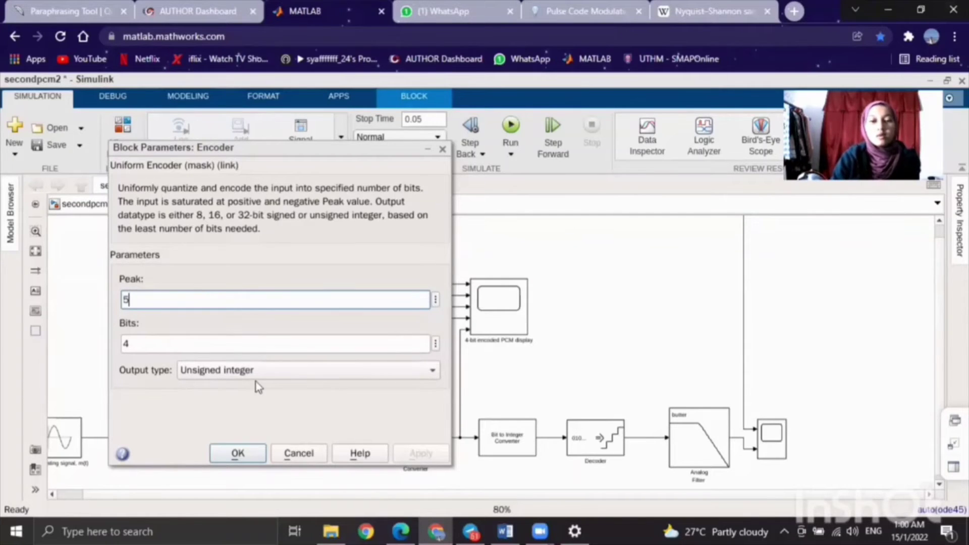
{"action": "left_click", "coordinate": [261, 452]}
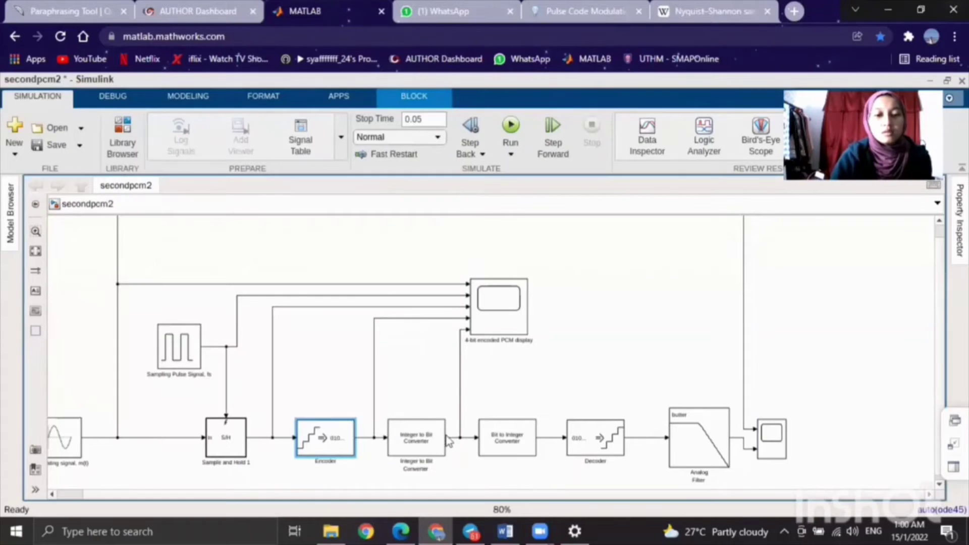
Check the number of bits per integer in the Integer to Bit and Bit to Integer Converter blocks.
{"action": "left_click", "coordinate": [431, 438]}
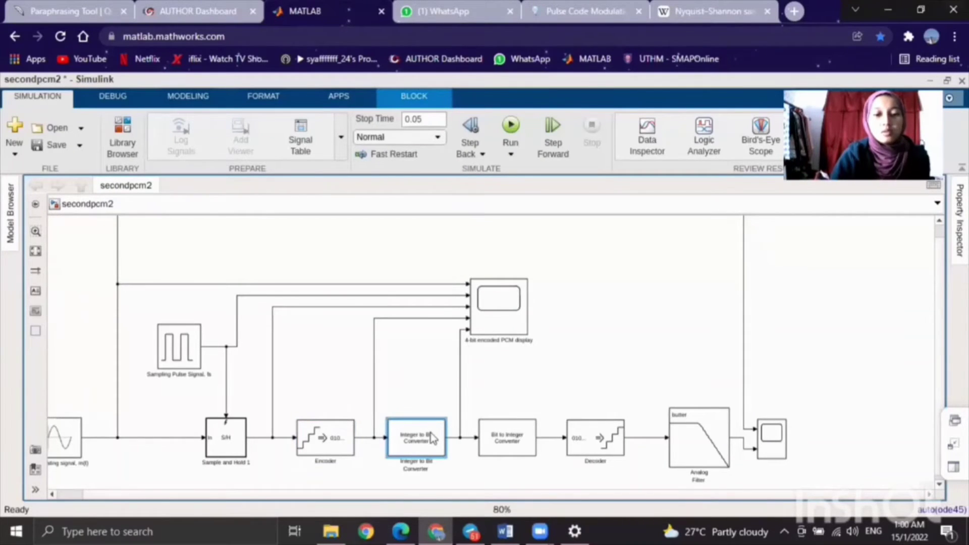
{"action": "double_click", "coordinate": [416, 438]}
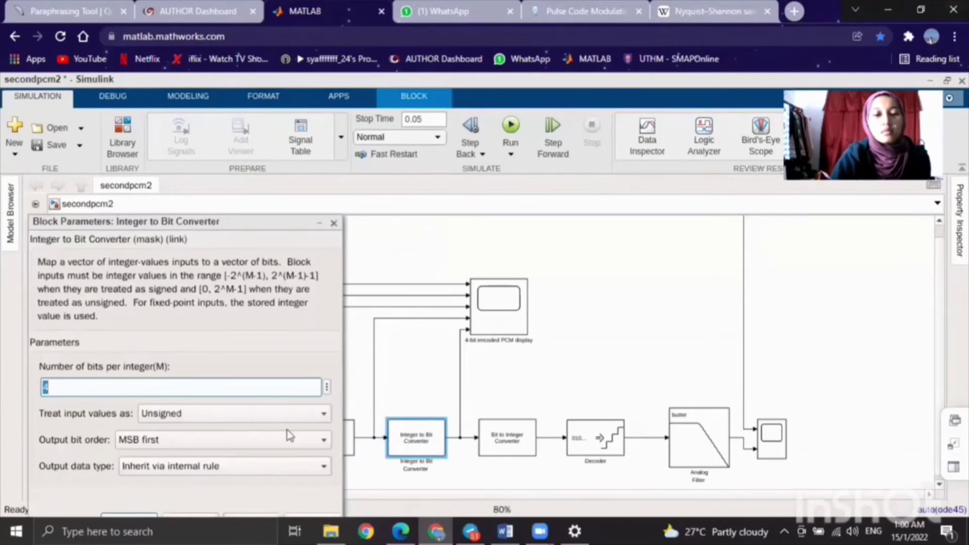
{"action": "left_click", "coordinate": [119, 384]}
{"action": "left_click", "coordinate": [91, 389]}
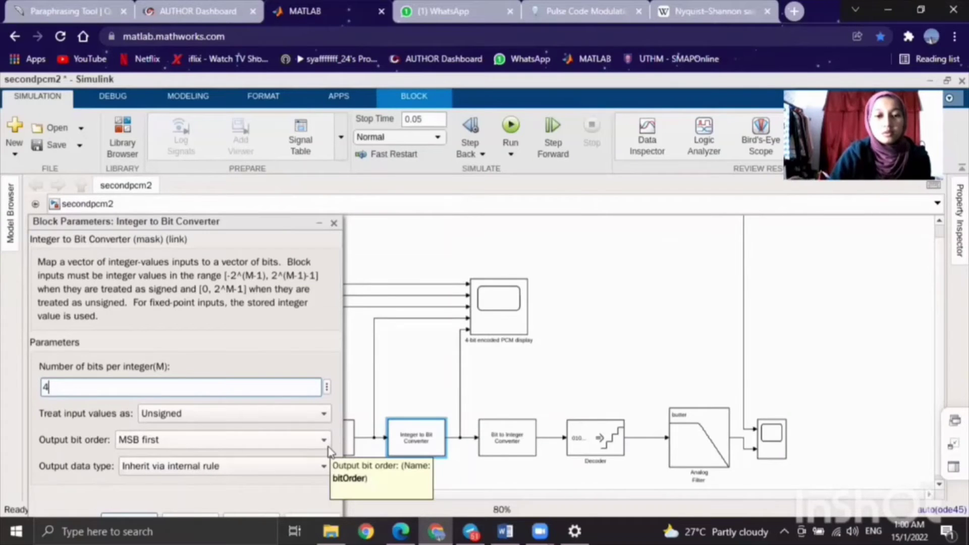
{"action": "left_click", "coordinate": [429, 438]}
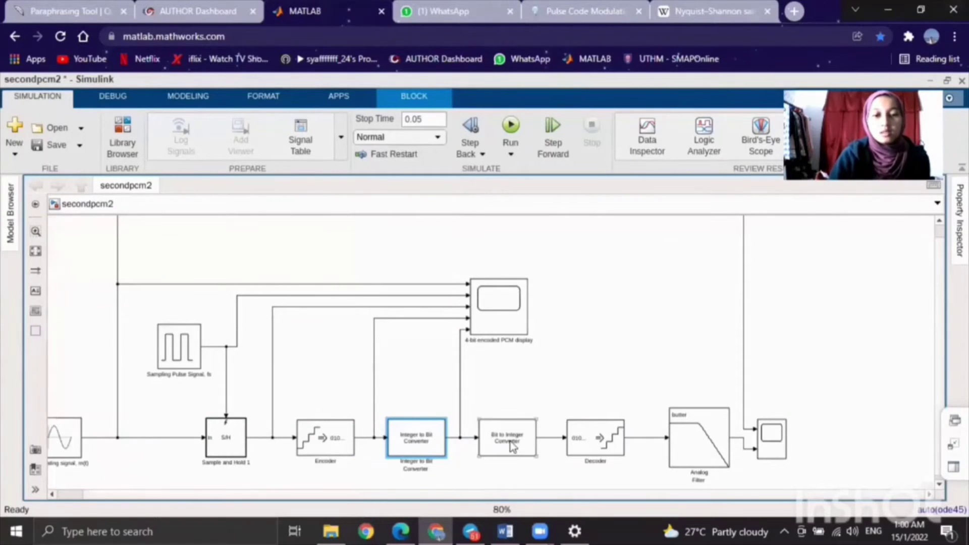
{"action": "left_click", "coordinate": [512, 445]}
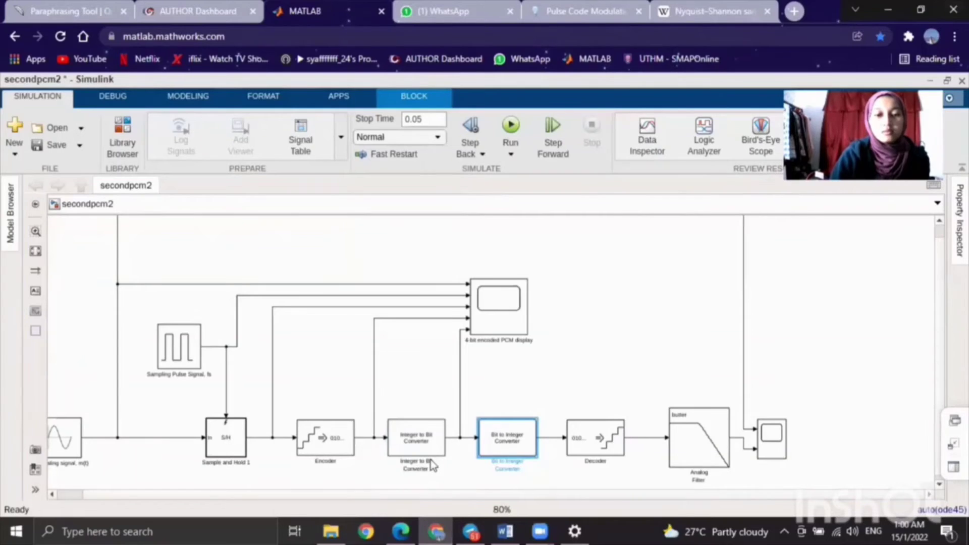
{"action": "key", "text": "Return"}
{"action": "double_click", "coordinate": [40, 375]}
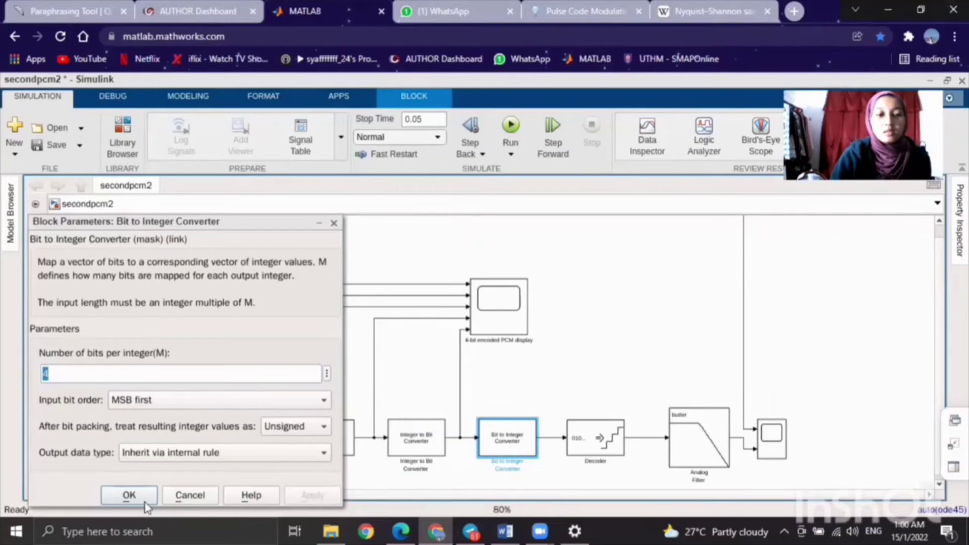
{"action": "left_click", "coordinate": [129, 495]}
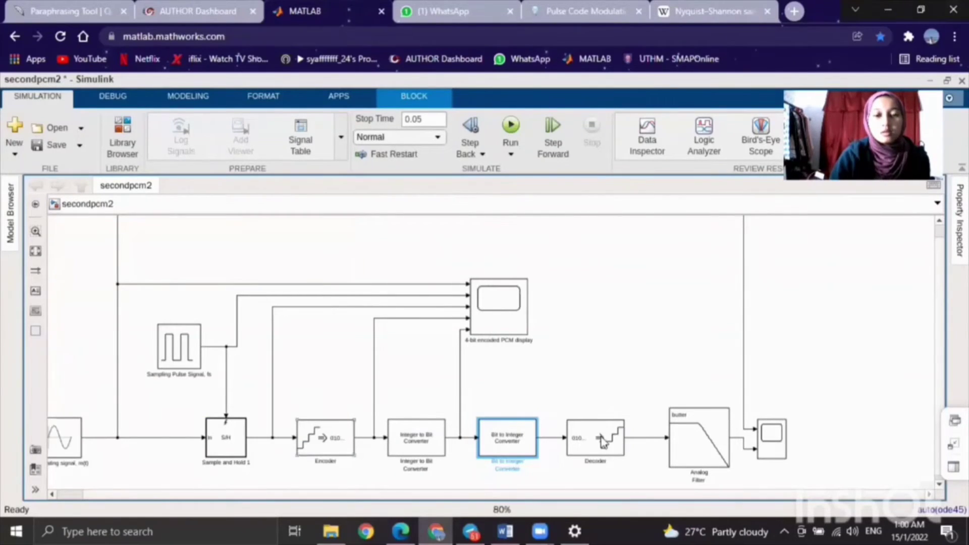
Check the peak and bits parameters of the Decoder block.
{"action": "left_click", "coordinate": [606, 442]}
{"action": "double_click", "coordinate": [603, 442]}
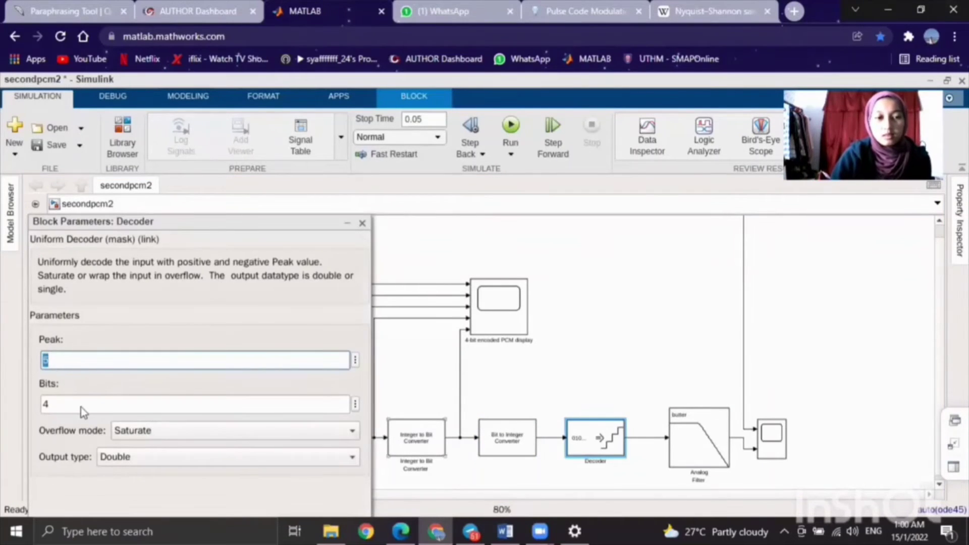
{"action": "left_click", "coordinate": [47, 403]}
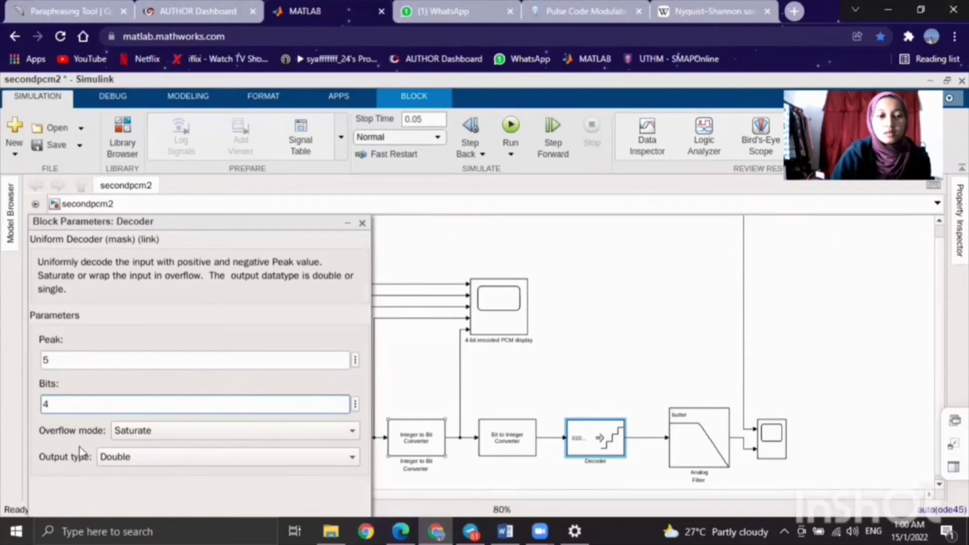
{"action": "left_click", "coordinate": [362, 223]}
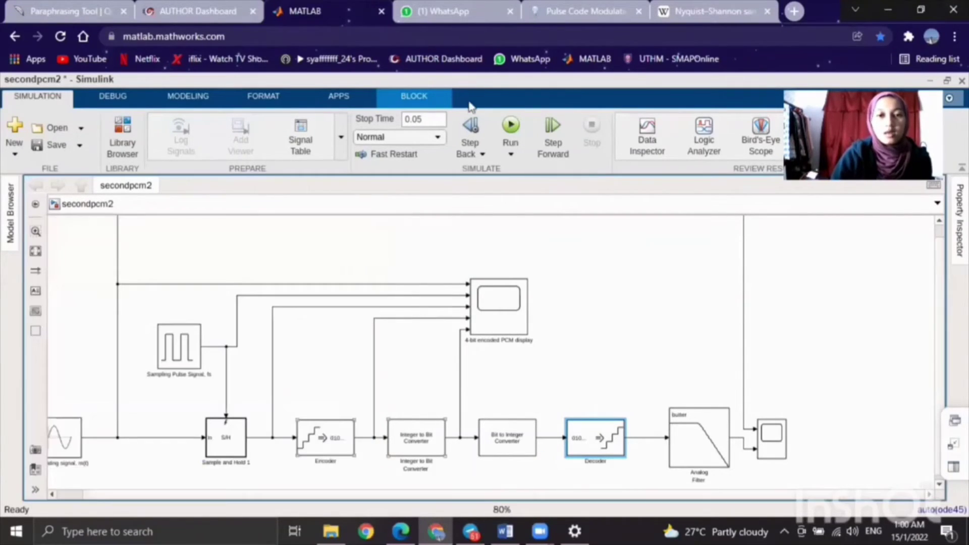
Run the simulation and examine the waveforms in the output Scope and the 4-bit encoded PCM display.
{"action": "left_click", "coordinate": [509, 126]}
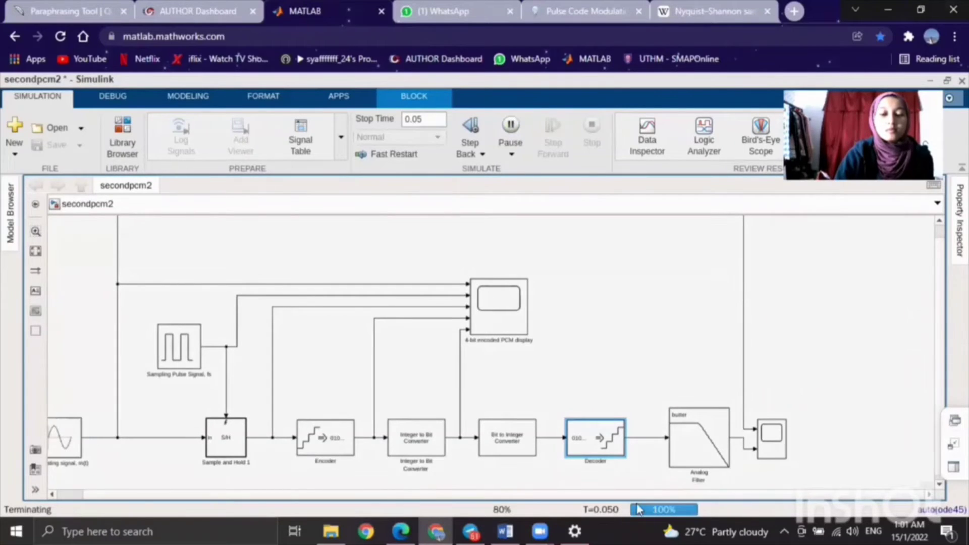
{"action": "double_click", "coordinate": [768, 438]}
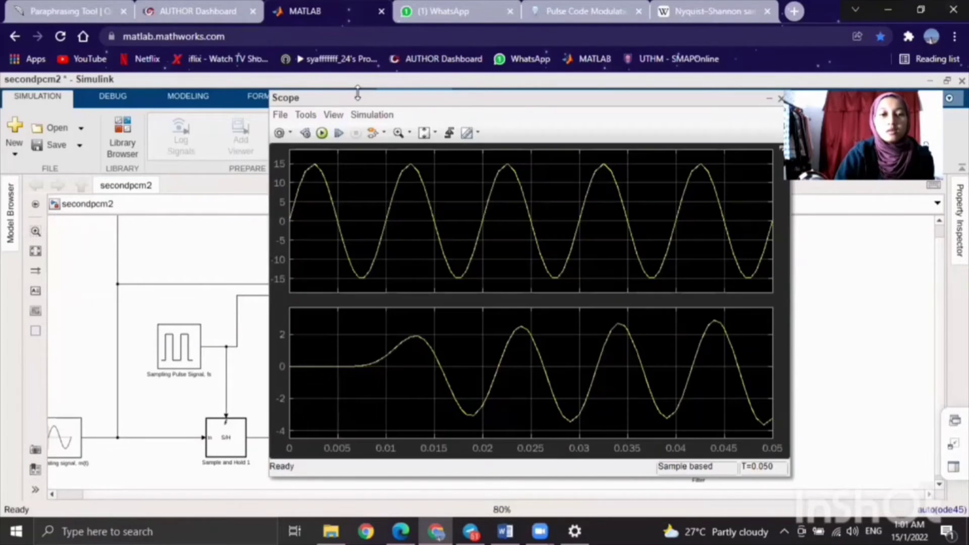
{"action": "left_click", "coordinate": [298, 154]}
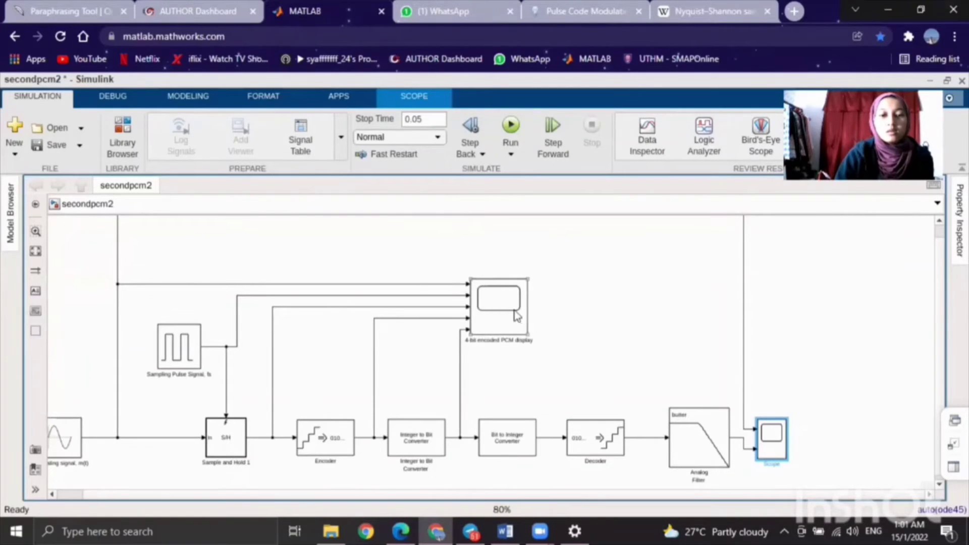
{"action": "left_click", "coordinate": [517, 316]}
{"action": "double_click", "coordinate": [517, 315]}
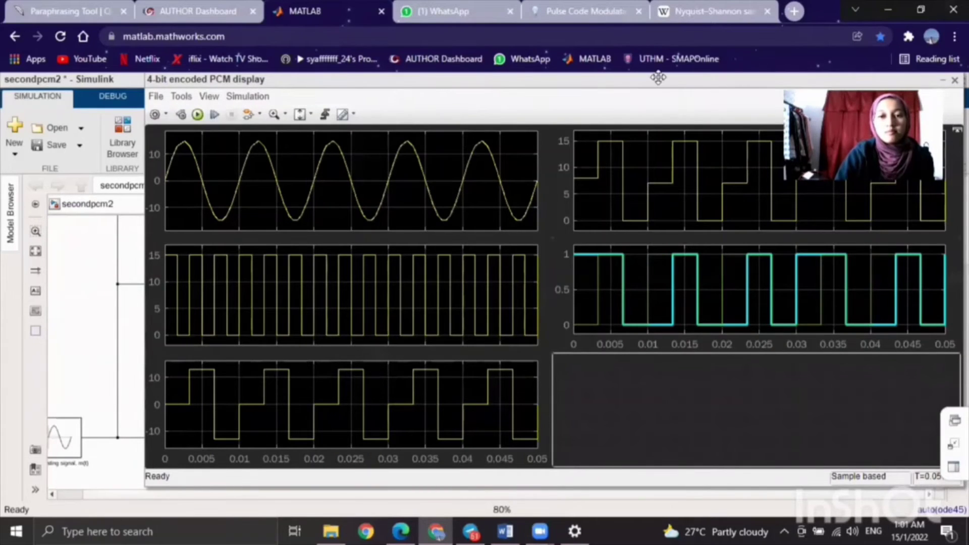
{"action": "left_click_drag", "start_coordinate": [537, 86], "coordinate": [429, 95]}
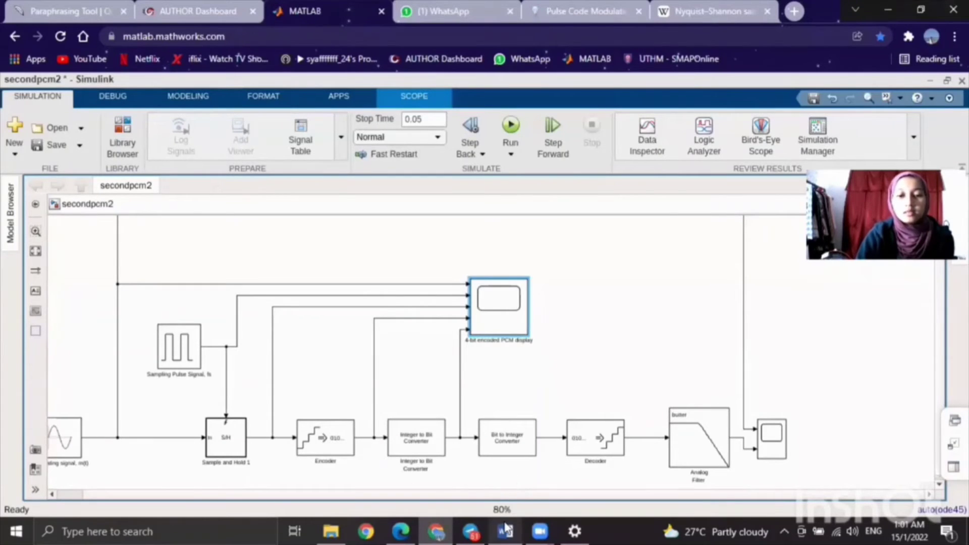
Reread the Part D task in the PDF, and set the Encoder block's number of bits to 8 in the Simulink model.
{"action": "left_click", "coordinate": [408, 529]}
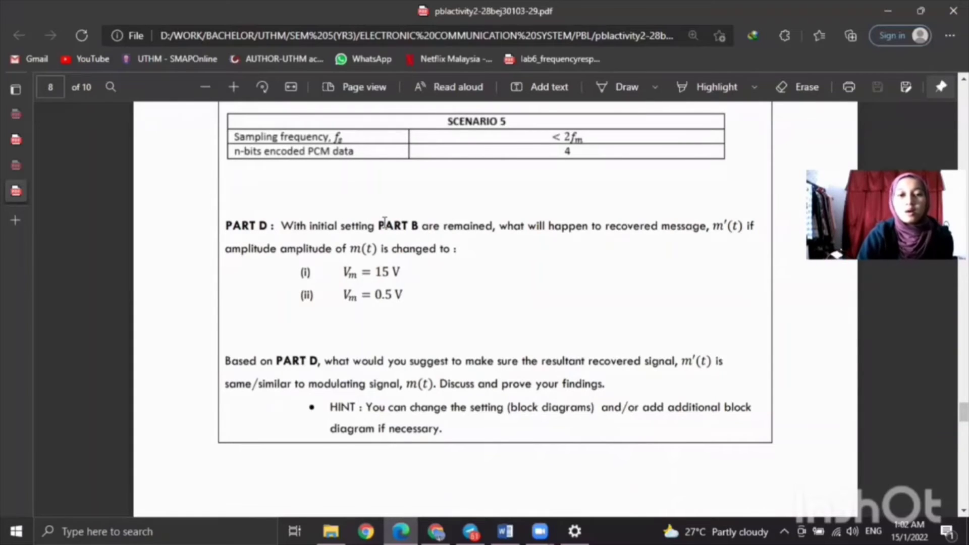
{"action": "left_click", "coordinate": [888, 11]}
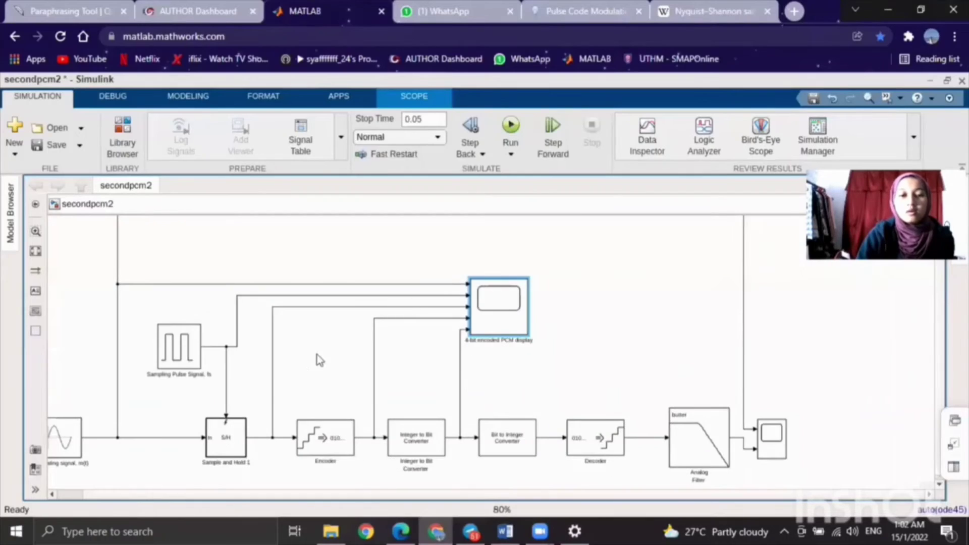
{"action": "left_click", "coordinate": [326, 446]}
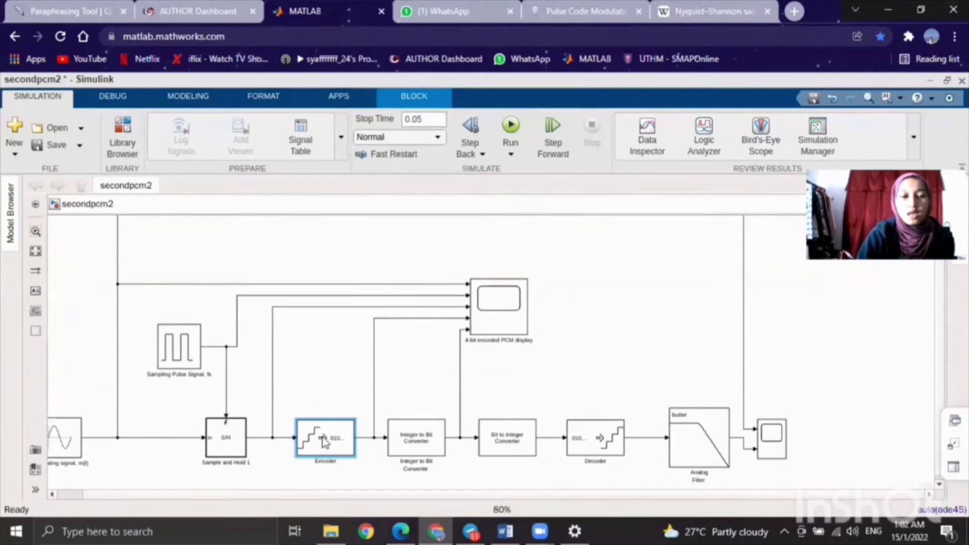
{"action": "double_click", "coordinate": [326, 444]}
{"action": "left_click", "coordinate": [62, 418]}
{"action": "key", "text": "BackSpace"}
{"action": "type", "text": "8"}
{"action": "key", "text": "Return"}
Set the Integer to Bit Converter's number of bits per integer to 8 and accept the Bit to Integer Converter's parameters.
{"action": "double_click", "coordinate": [412, 448]}
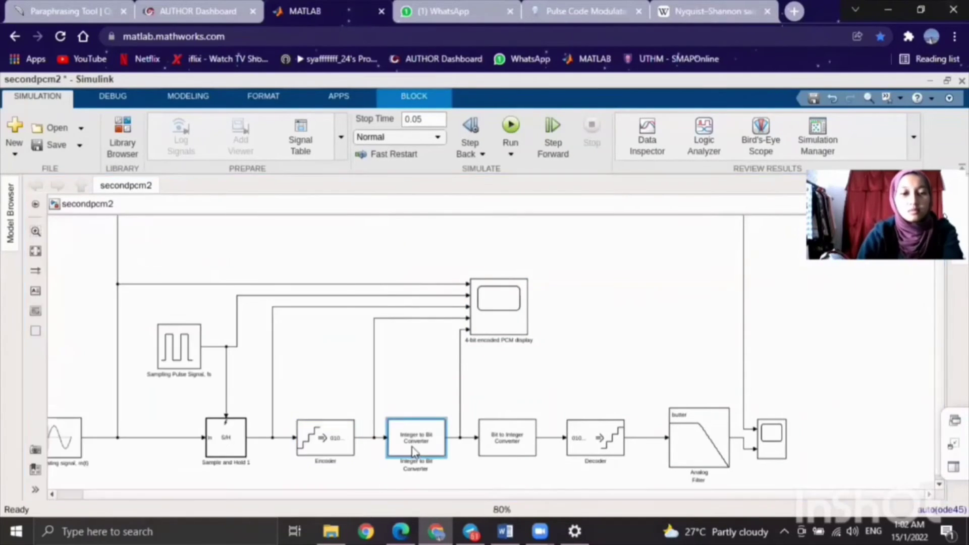
{"action": "left_click", "coordinate": [65, 387]}
{"action": "type", "text": "8"}
{"action": "key", "text": "Return"}
{"action": "double_click", "coordinate": [507, 437]}
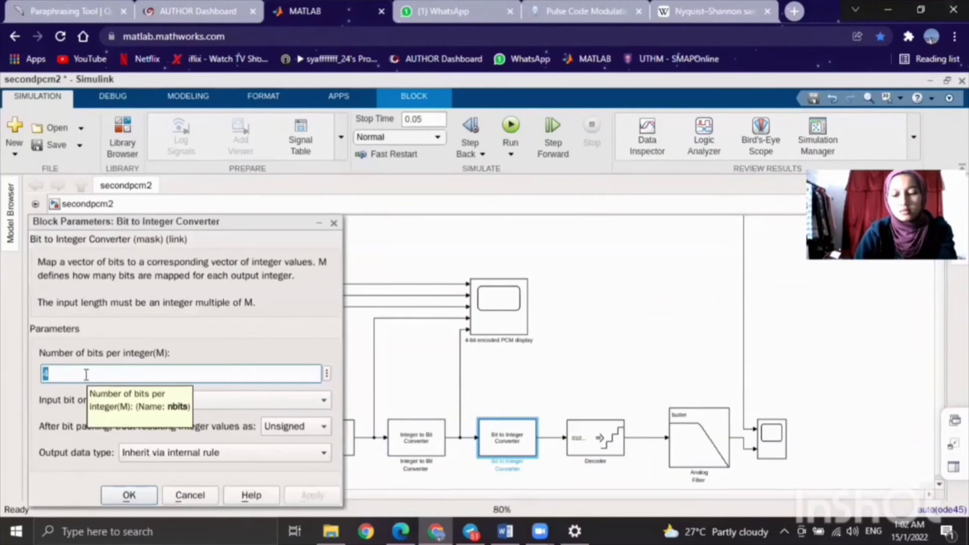
{"action": "key", "text": "Return"}
Set the Decoder block's bits to 8.
{"action": "double_click", "coordinate": [595, 437]}
{"action": "left_click", "coordinate": [119, 404]}
{"action": "key", "text": "BackSpace"}
{"action": "type", "text": "88888888"}
{"action": "key", "text": "Return"}
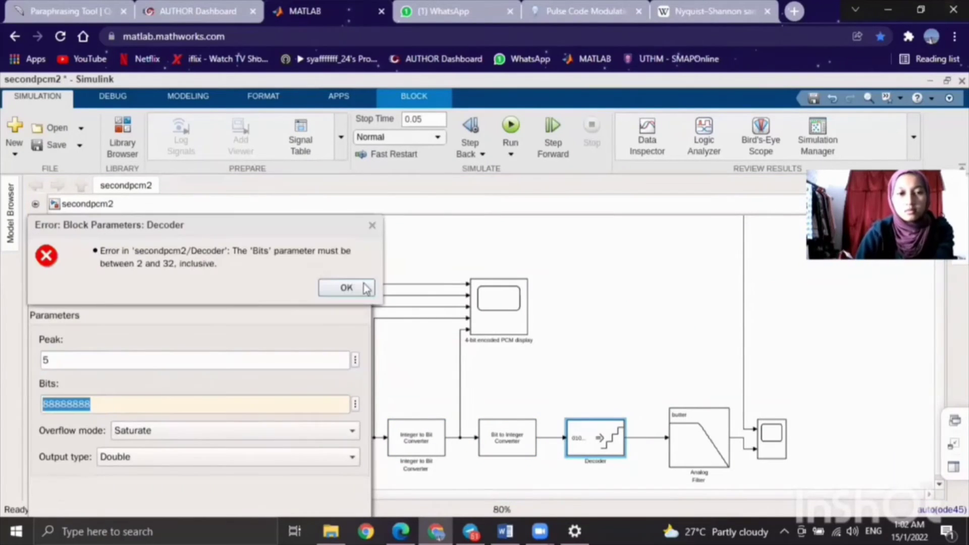
{"action": "key", "text": "Return"}
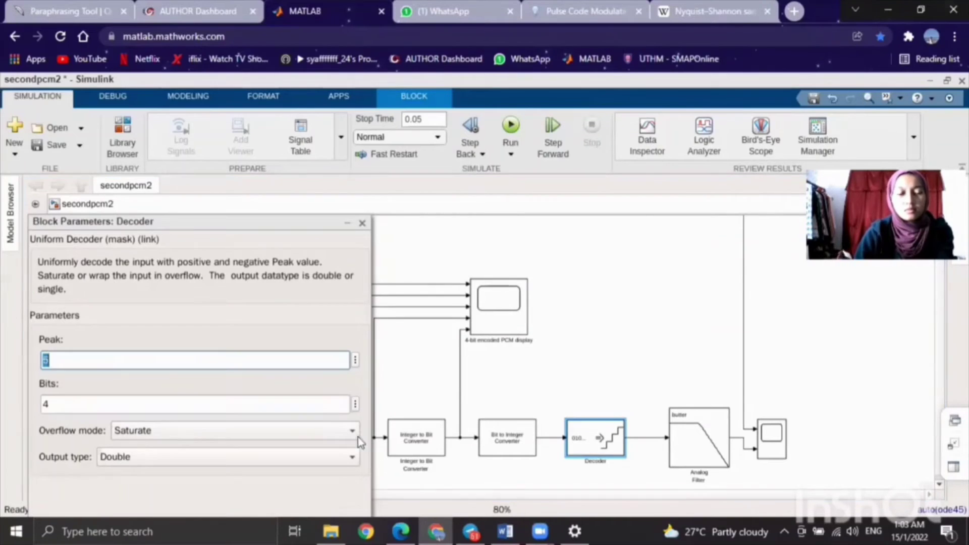
{"action": "left_click", "coordinate": [79, 403]}
{"action": "key", "text": "BackSpace"}
{"action": "type", "text": "8"}
{"action": "key", "text": "Return"}
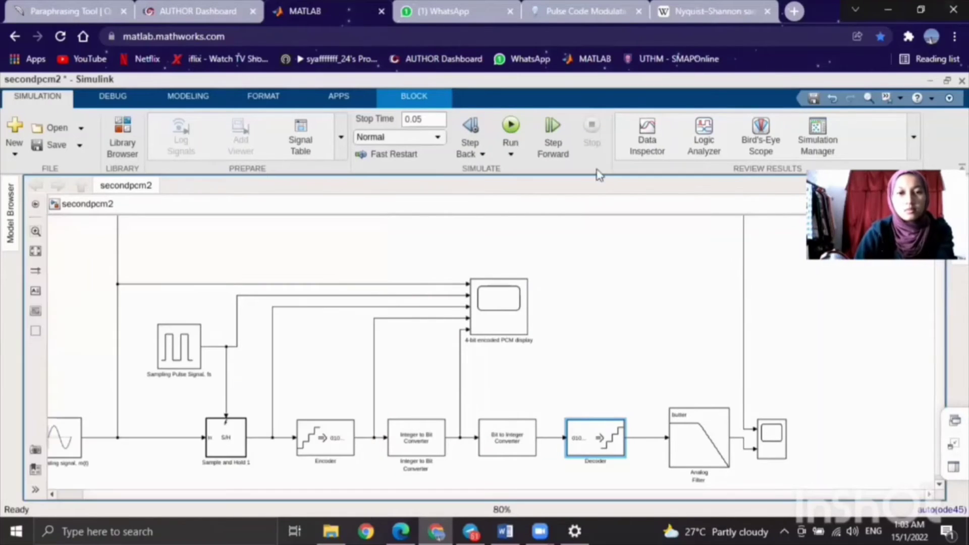
Run the simulation and examine the recovered signal in the output Scope, along with the encoded PCM display.
{"action": "left_click", "coordinate": [511, 126]}
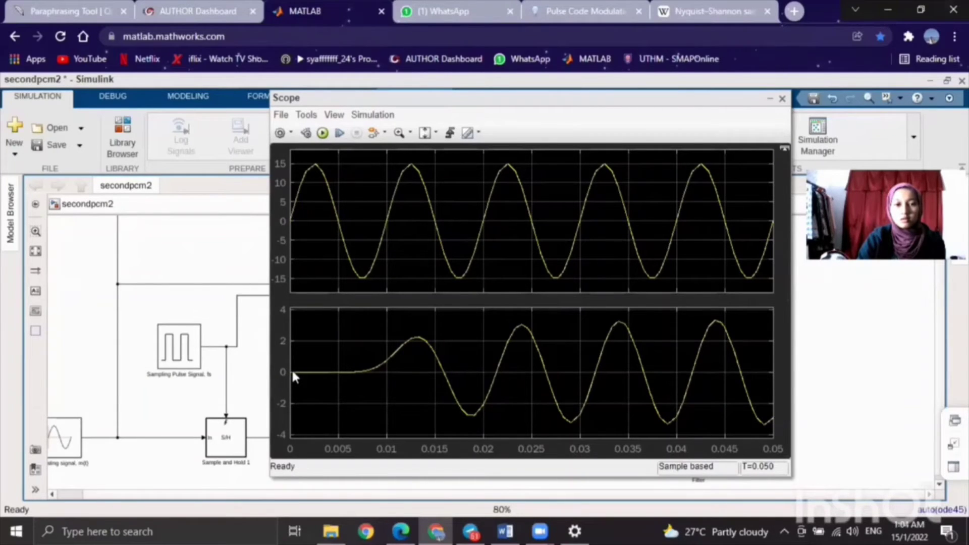
{"action": "left_click", "coordinate": [692, 97]}
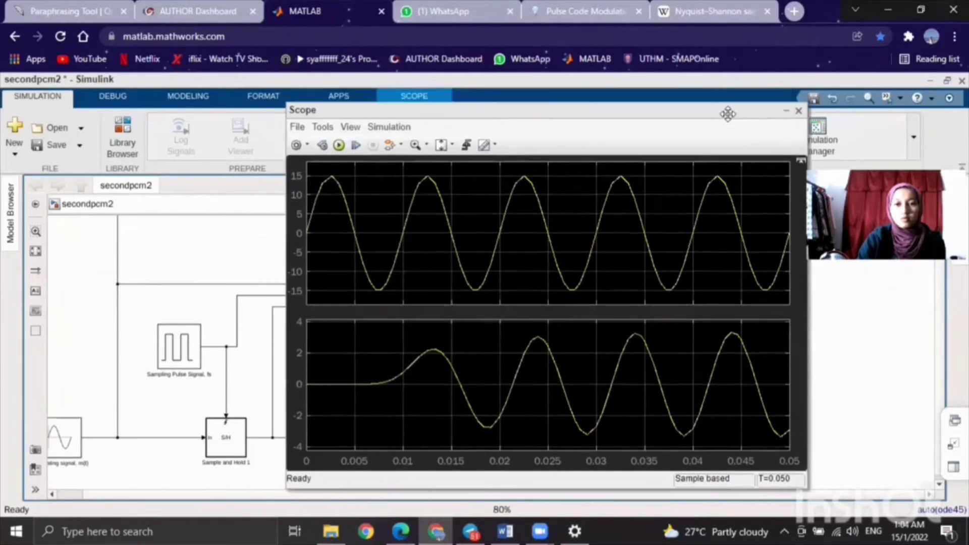
{"action": "left_click_drag", "start_coordinate": [691, 97], "coordinate": [604, 93]}
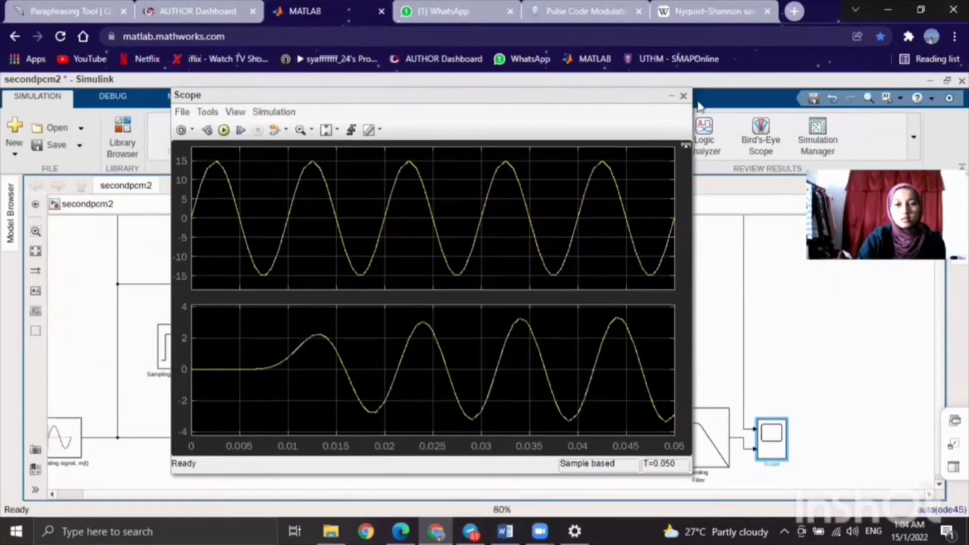
{"action": "left_click", "coordinate": [684, 96]}
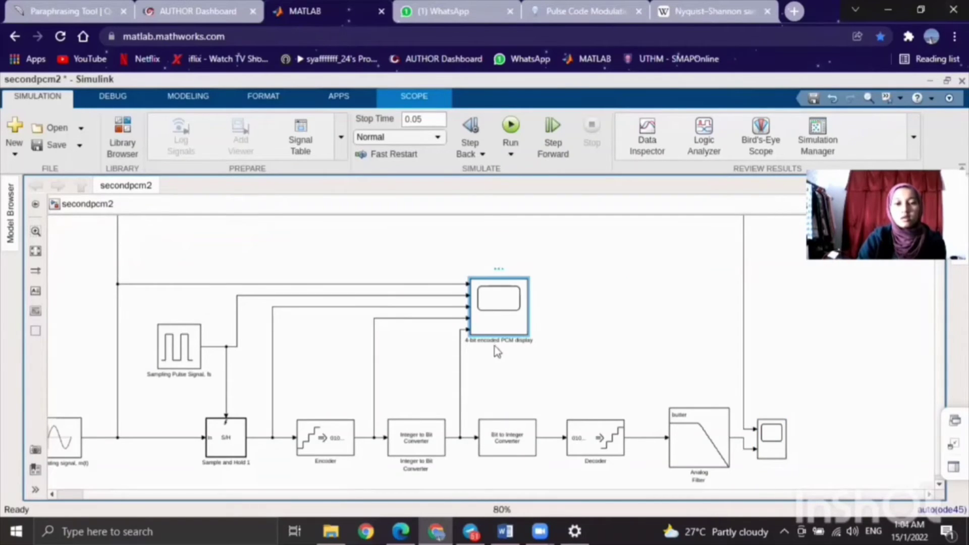
{"action": "double_click", "coordinate": [489, 300]}
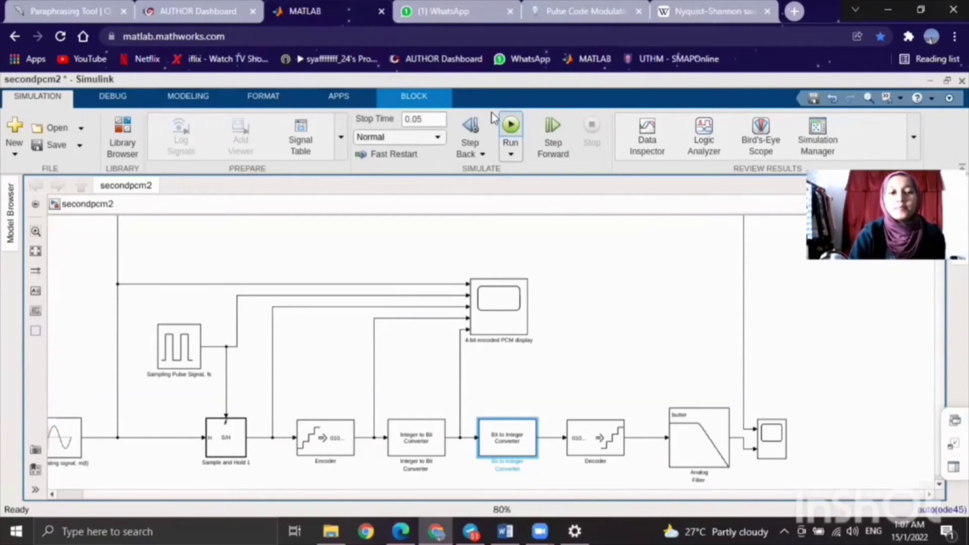
Rerun the simulation for the 0.5 V message amplitude and inspect both the output Scope and the encoded PCM display.
{"action": "left_click", "coordinate": [510, 126]}
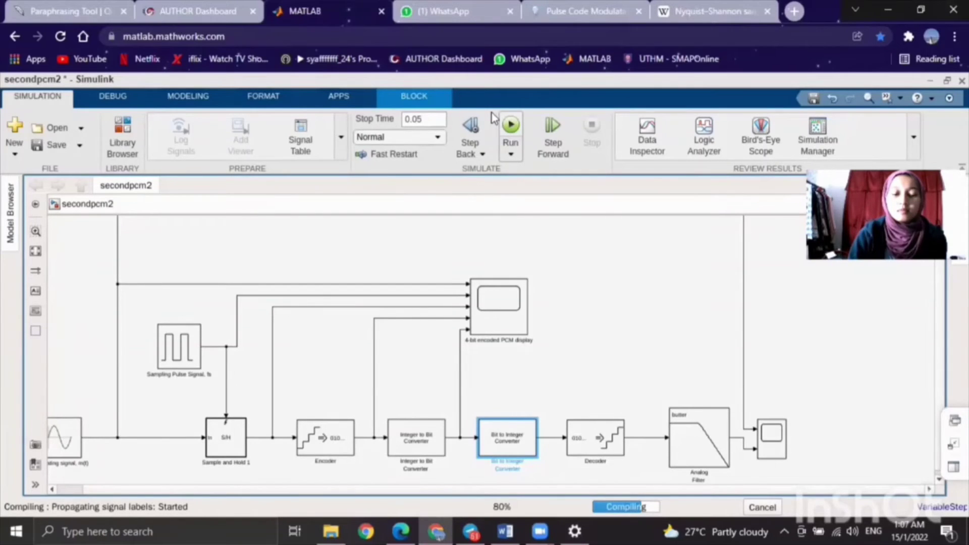
{"action": "left_click", "coordinate": [779, 435]}
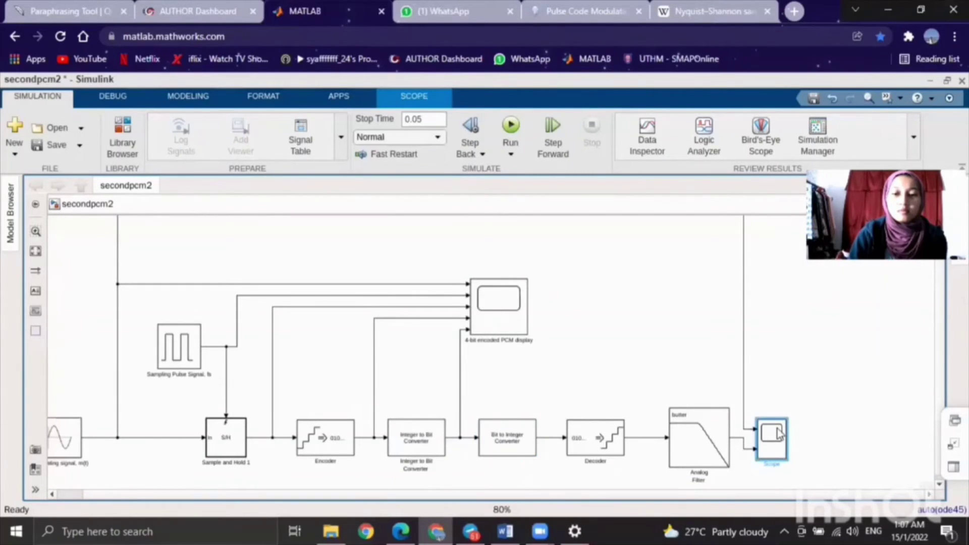
{"action": "double_click", "coordinate": [771, 435]}
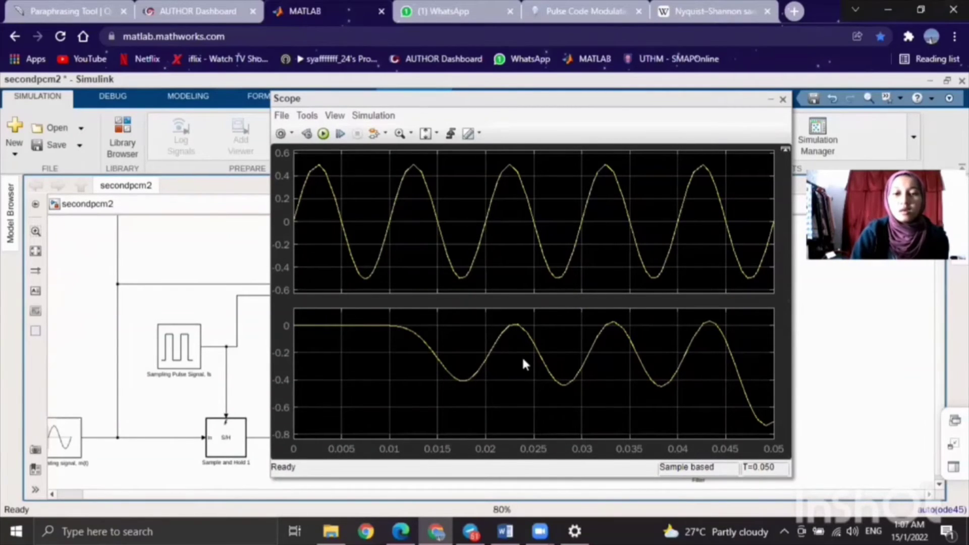
{"action": "left_click", "coordinate": [782, 99]}
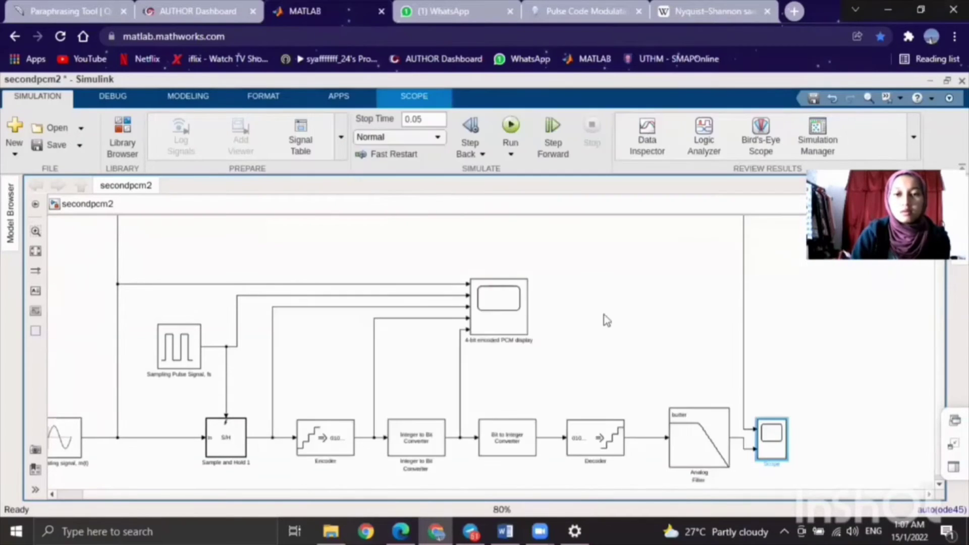
{"action": "double_click", "coordinate": [493, 324]}
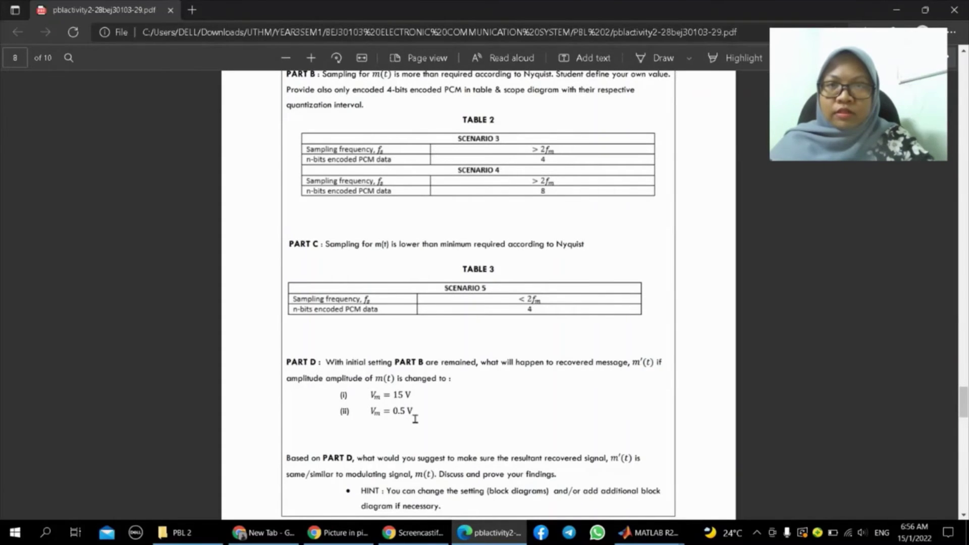
Review Parts B to D in the PDF, and set the Sampling Pulse Signal block's period to 1/300 in the secondpcm2 model.
{"action": "scroll", "coordinate": [414, 419], "scroll_direction": "up", "scroll_amount": 1}
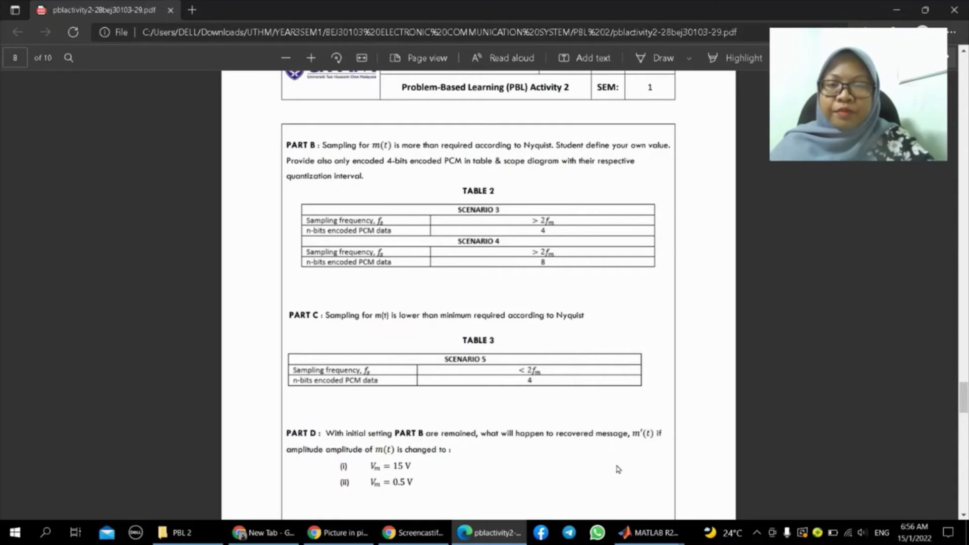
{"action": "mouse_move", "coordinate": [646, 534]}
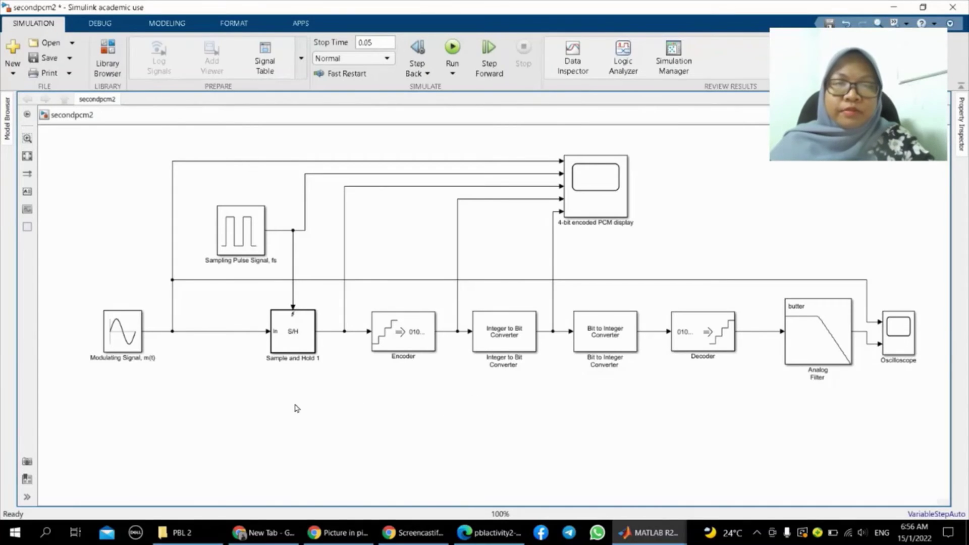
{"action": "left_click", "coordinate": [244, 247]}
{"action": "double_click", "coordinate": [244, 242]}
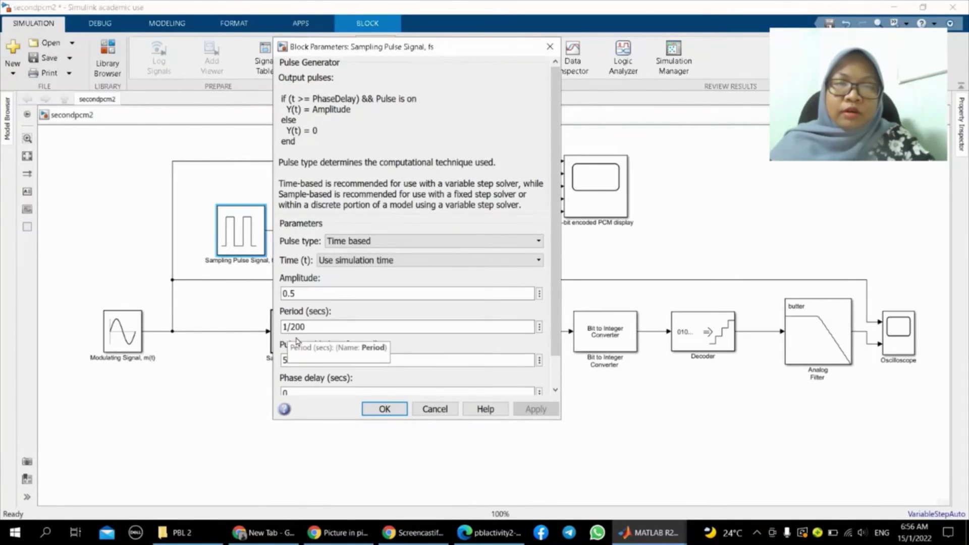
{"action": "left_click", "coordinate": [311, 327]}
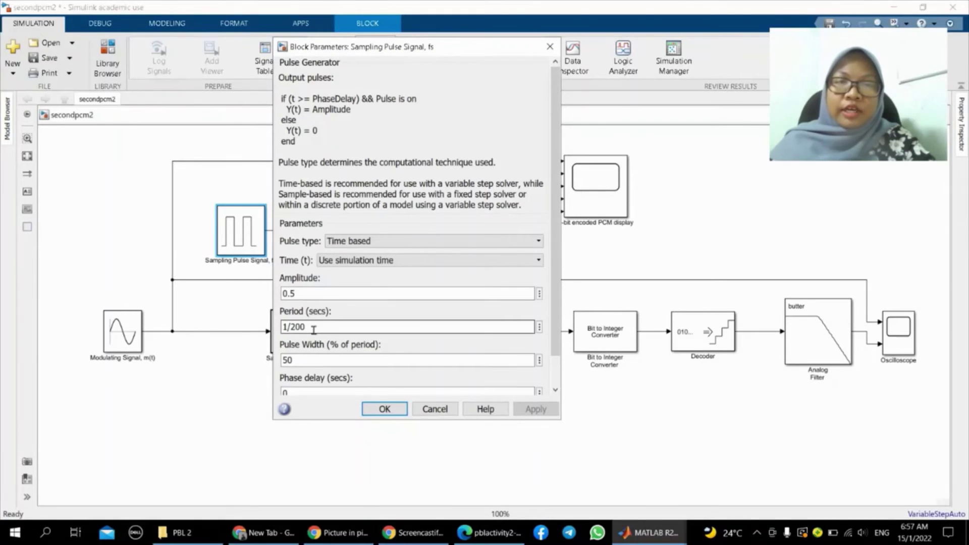
{"action": "double_click", "coordinate": [313, 330]}
{"action": "left_click", "coordinate": [312, 329]}
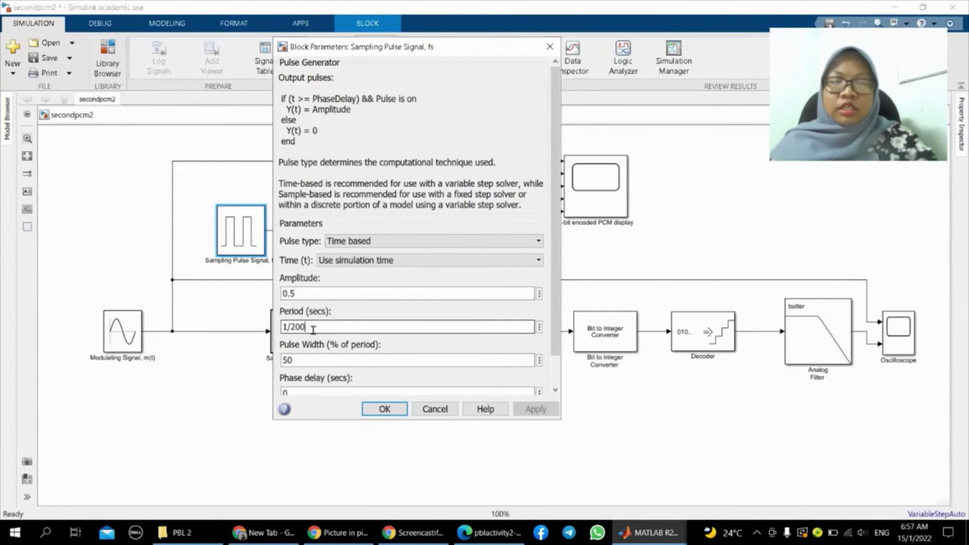
{"action": "key", "text": "BackSpace"}
{"action": "key", "text": "BackSpace"}
{"action": "key", "text": "BackSpace"}
{"action": "key", "text": "BackSpace"}
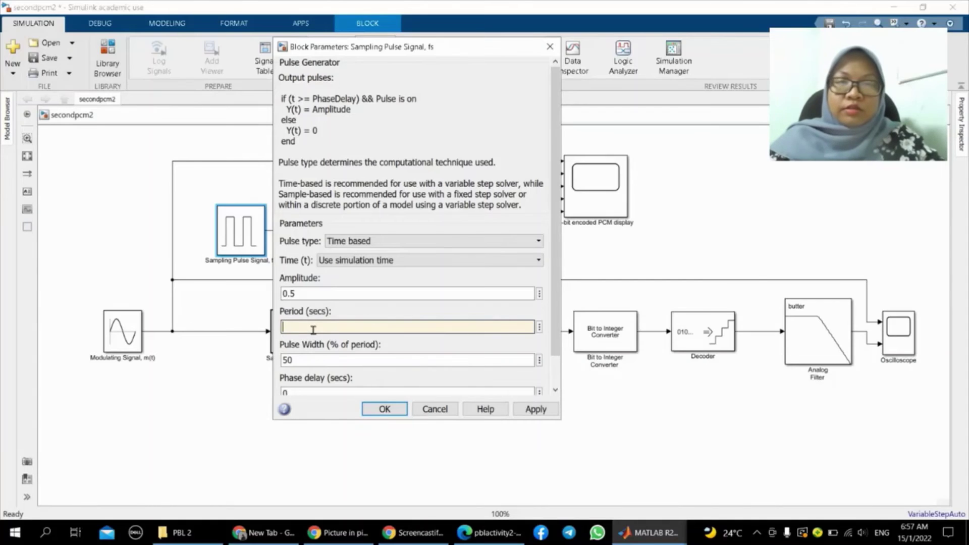
{"action": "type", "text": "/"}
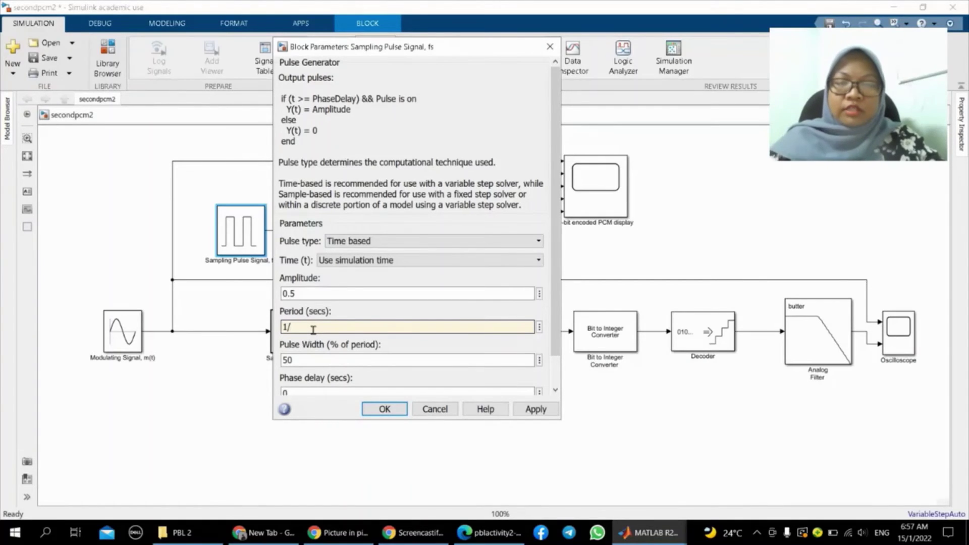
{"action": "type", "text": "300"}
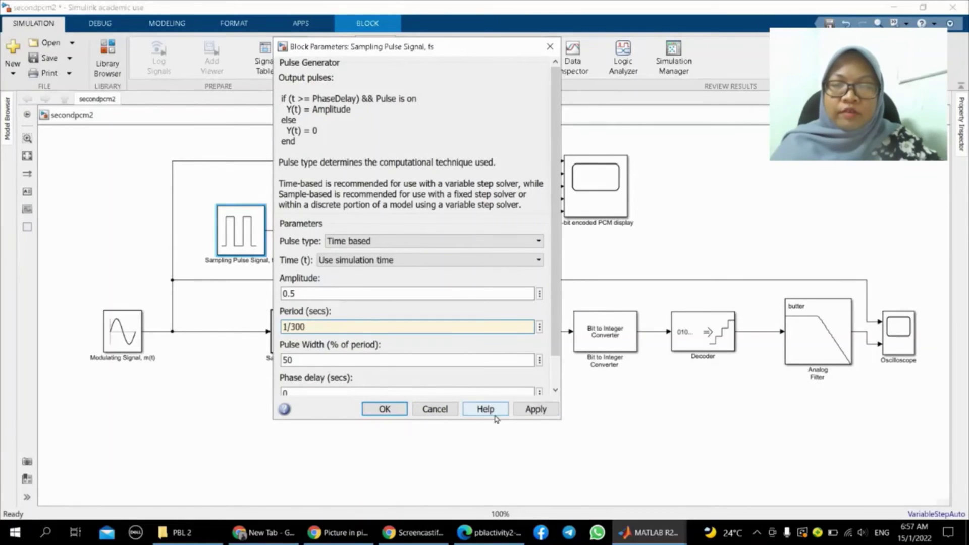
{"action": "left_click", "coordinate": [534, 410]}
{"action": "left_click", "coordinate": [393, 412]}
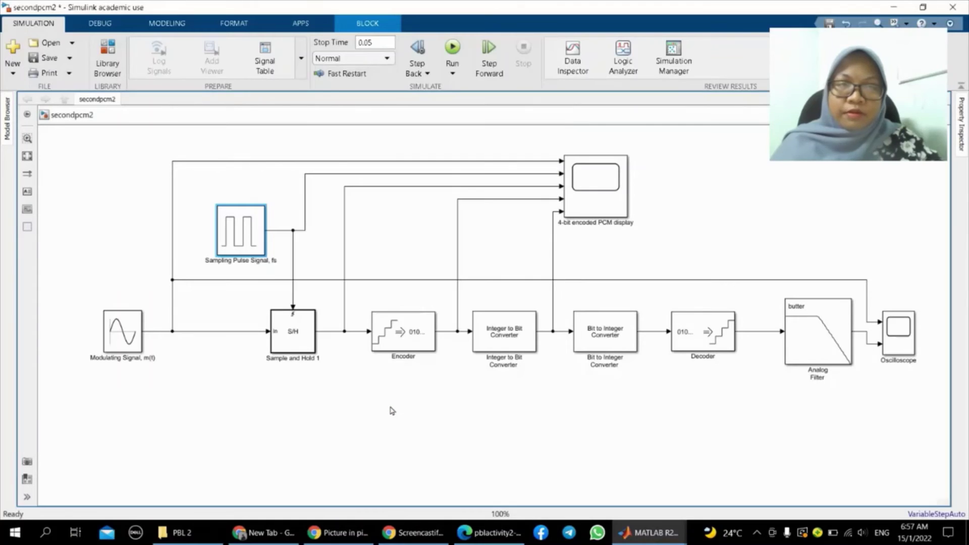
Check the Modulating Signal, m(t) block's amplitude and frequency, and select the Decoder block.
{"action": "left_click", "coordinate": [131, 344]}
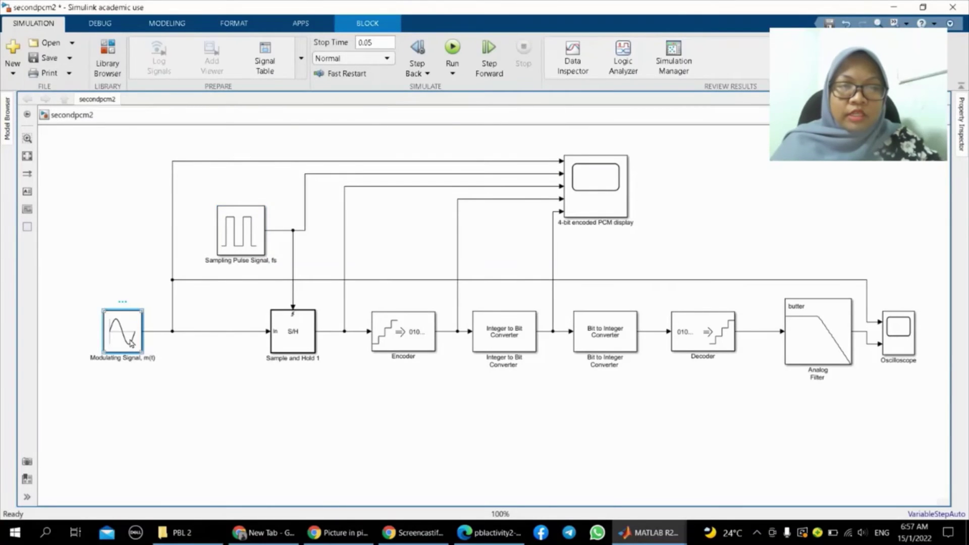
{"action": "double_click", "coordinate": [132, 344]}
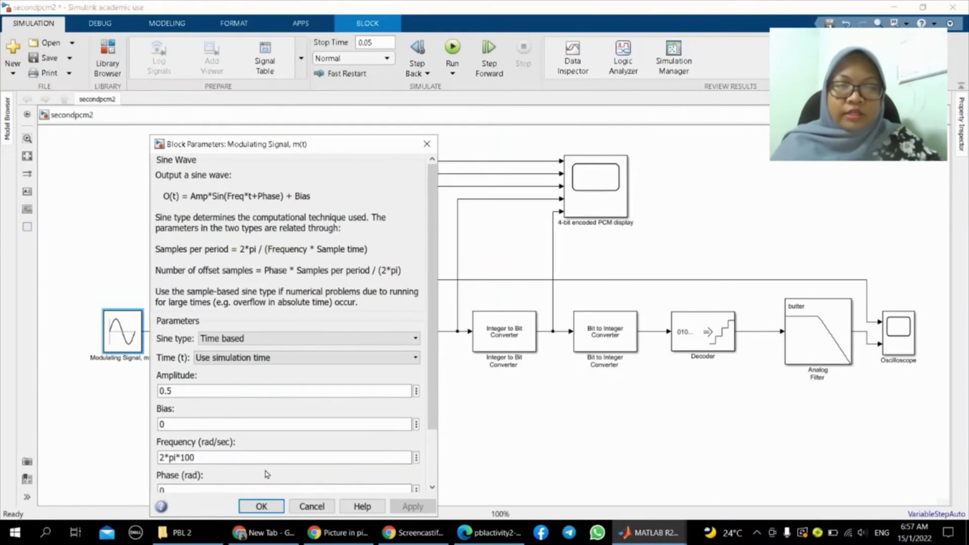
{"action": "left_click", "coordinate": [260, 506]}
{"action": "left_click", "coordinate": [703, 331]}
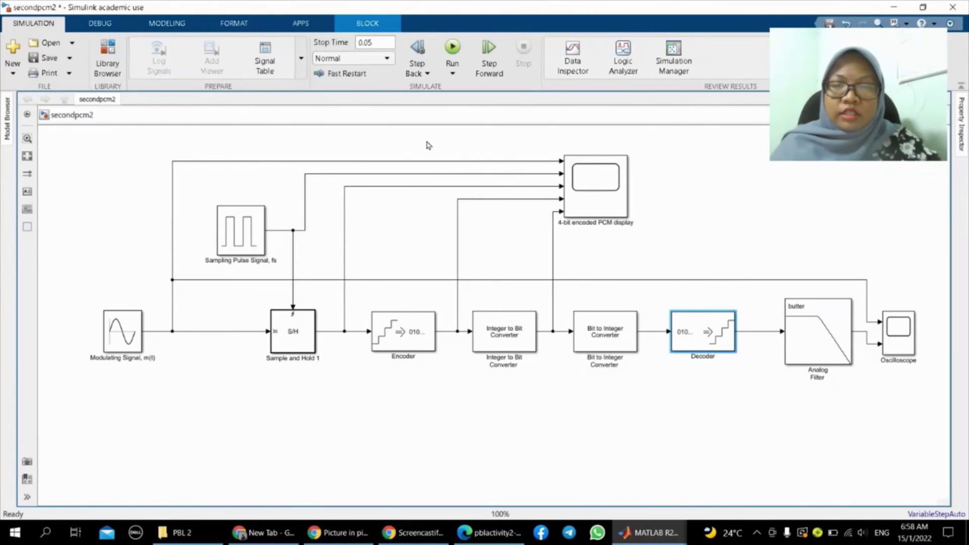
Run the simulation and examine the 4-bit encoded PCM display, moving the floating video window off the Encoder plot.
{"action": "left_click", "coordinate": [452, 48]}
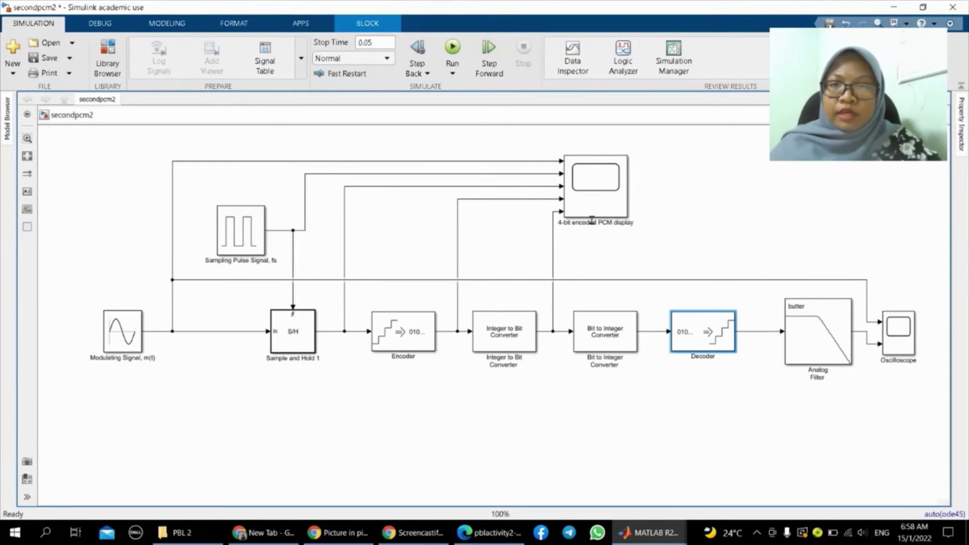
{"action": "left_click", "coordinate": [600, 197]}
{"action": "double_click", "coordinate": [599, 197]}
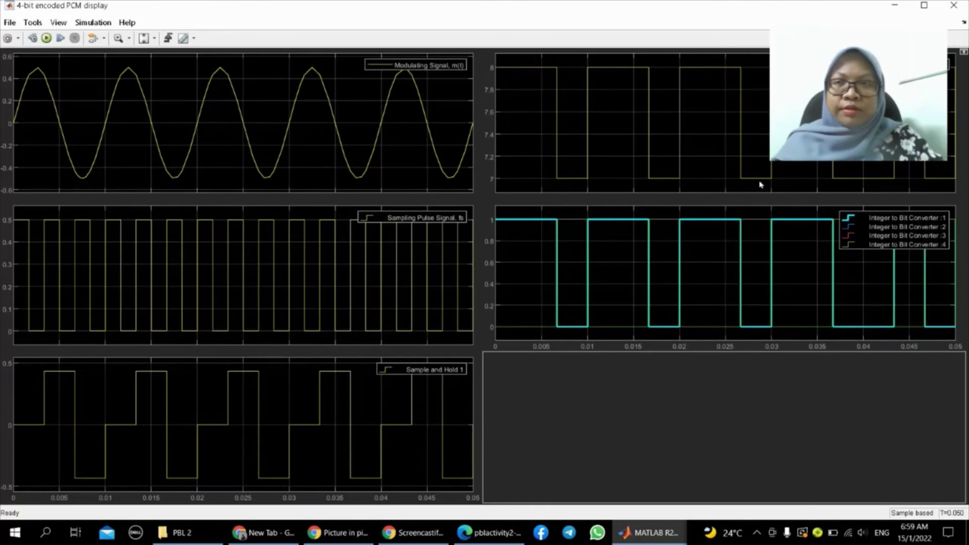
{"action": "left_click_drag", "start_coordinate": [813, 65], "coordinate": [826, 386]}
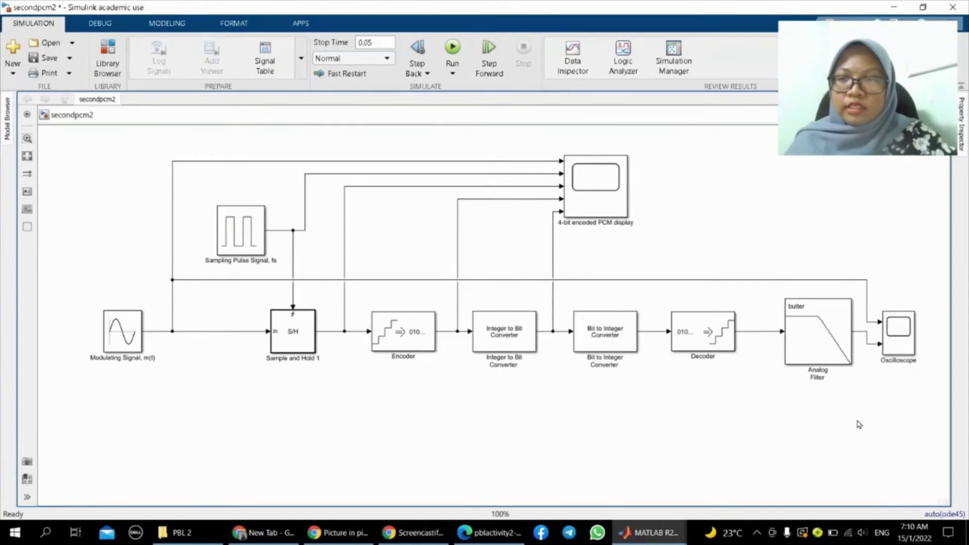
Examine the message and Analog Filter output waveforms in the Oscilloscope, shifting the floating video window aside.
{"action": "left_click", "coordinate": [899, 340]}
{"action": "double_click", "coordinate": [899, 340]}
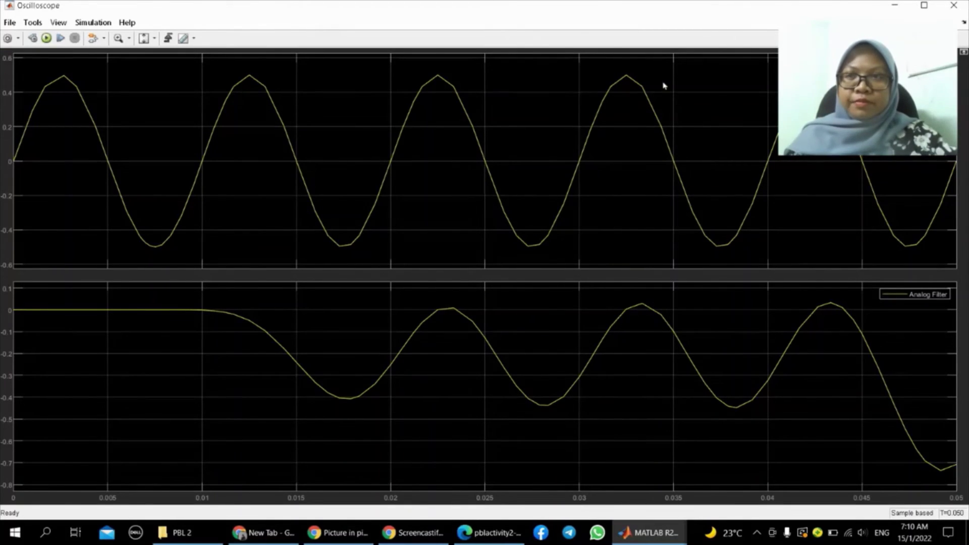
{"action": "left_click", "coordinate": [834, 83]}
{"action": "left_click_drag", "start_coordinate": [834, 83], "coordinate": [696, 76]}
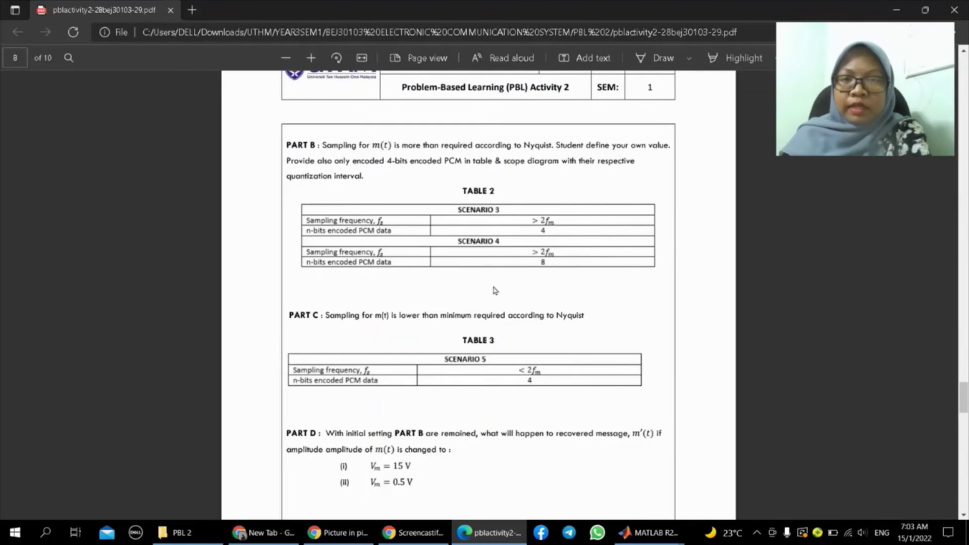
Check the Sampling Pulse Signal and Modulating Signal parameters in the secondpcm2 model, and examine the 8-bit waveforms in the encoded PCM display.
{"action": "mouse_move", "coordinate": [648, 532]}
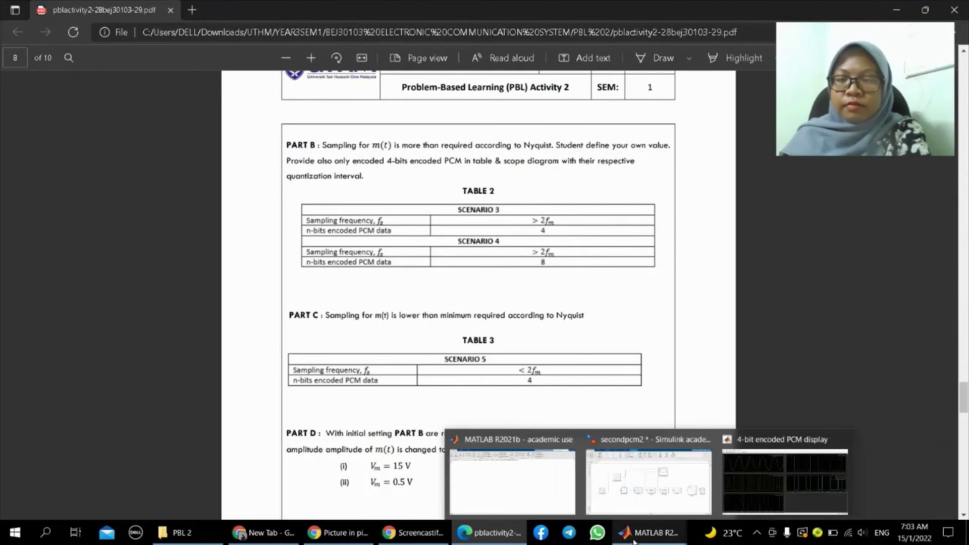
{"action": "left_click", "coordinate": [658, 487]}
{"action": "double_click", "coordinate": [240, 232]}
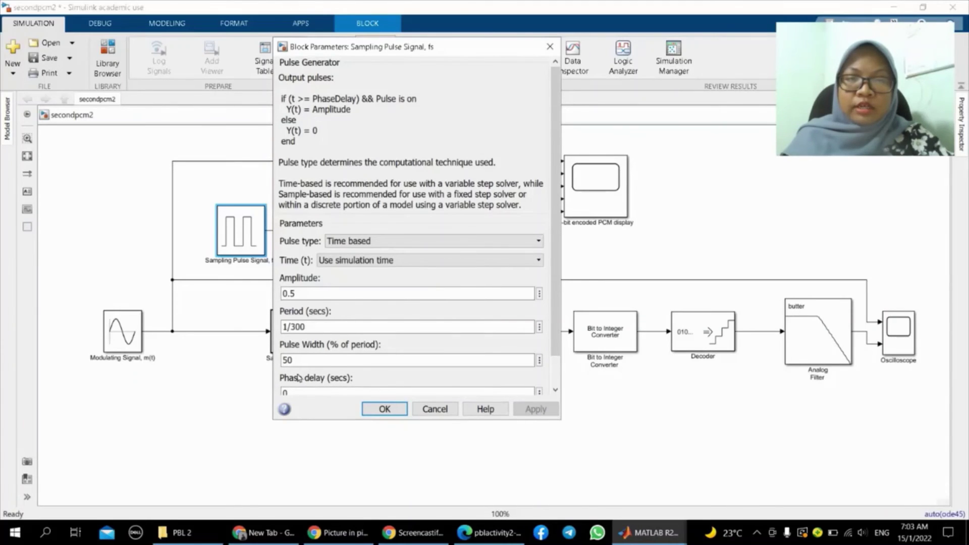
{"action": "left_click", "coordinate": [385, 410]}
{"action": "double_click", "coordinate": [122, 341]}
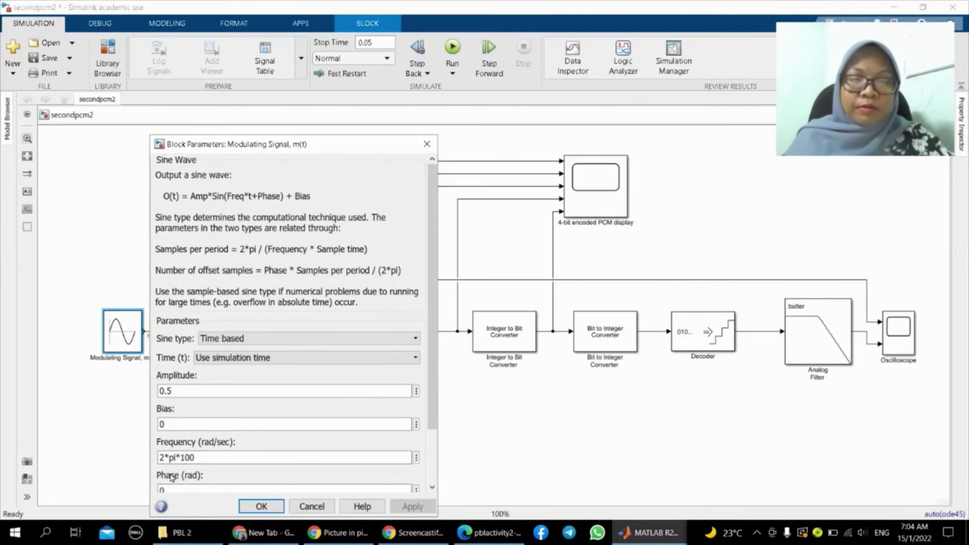
{"action": "left_click", "coordinate": [259, 505]}
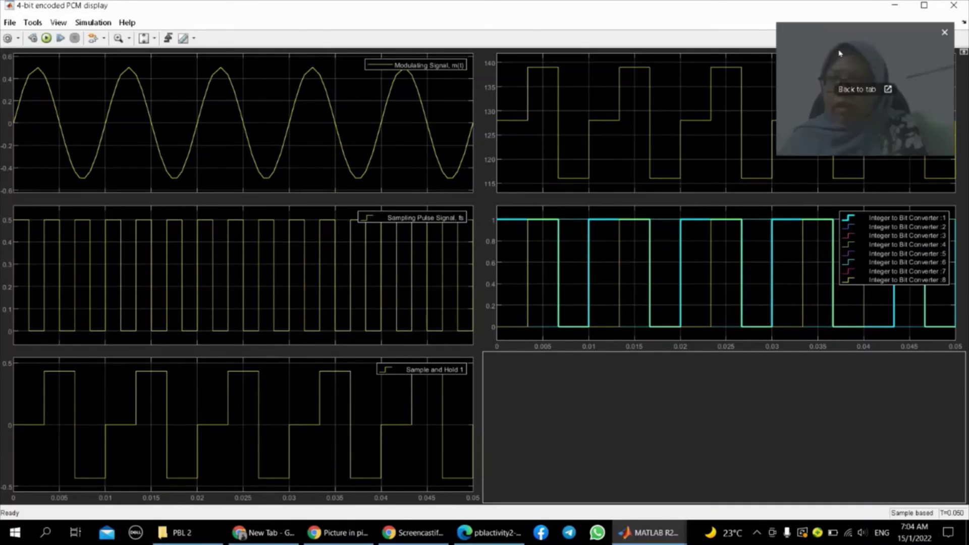
{"action": "left_click_drag", "start_coordinate": [838, 54], "coordinate": [844, 391]}
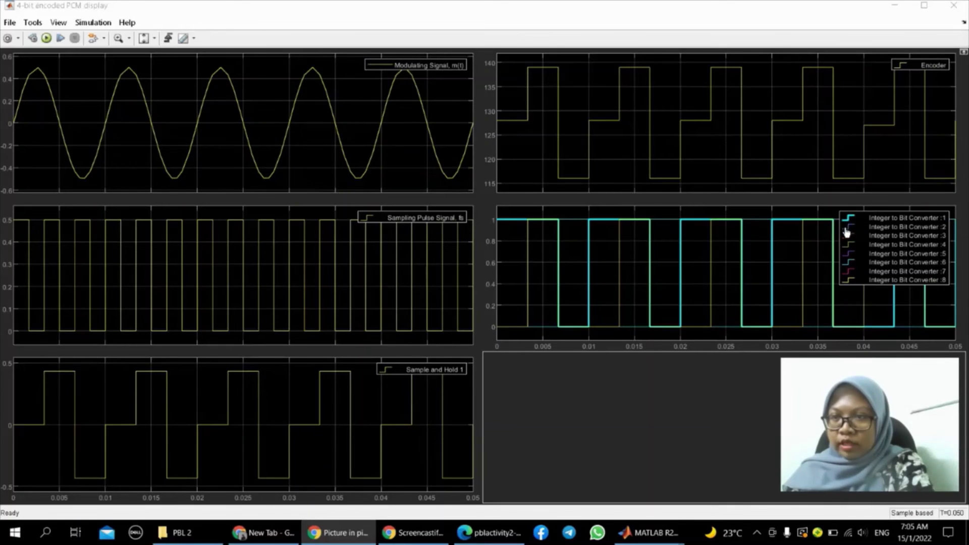
Return to the secondpcm2 model and examine the message and Analog Filter output waveforms in its Oscilloscope, moving the floating video window aside.
{"action": "key", "text": "alt+Tab"}
{"action": "left_click", "coordinate": [899, 336]}
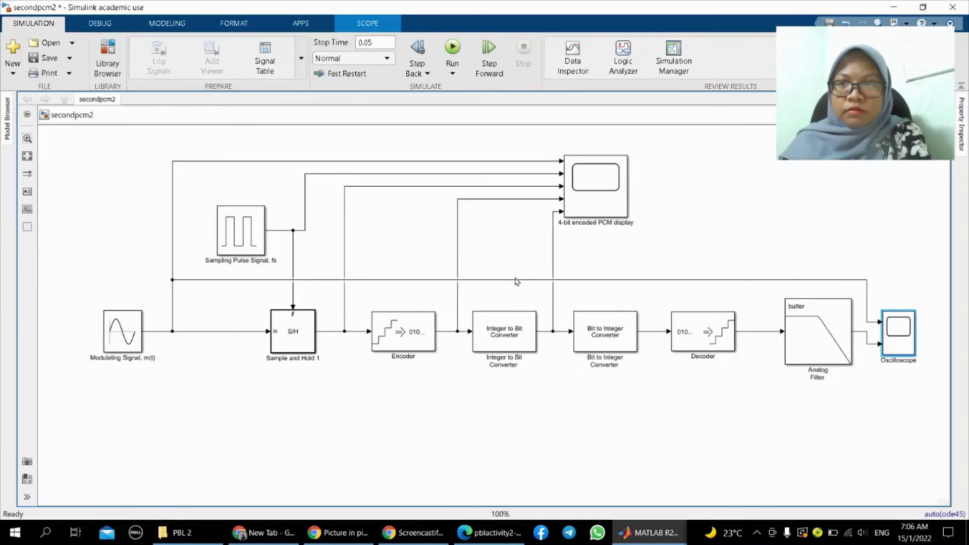
{"action": "key", "text": "alt+Tab"}
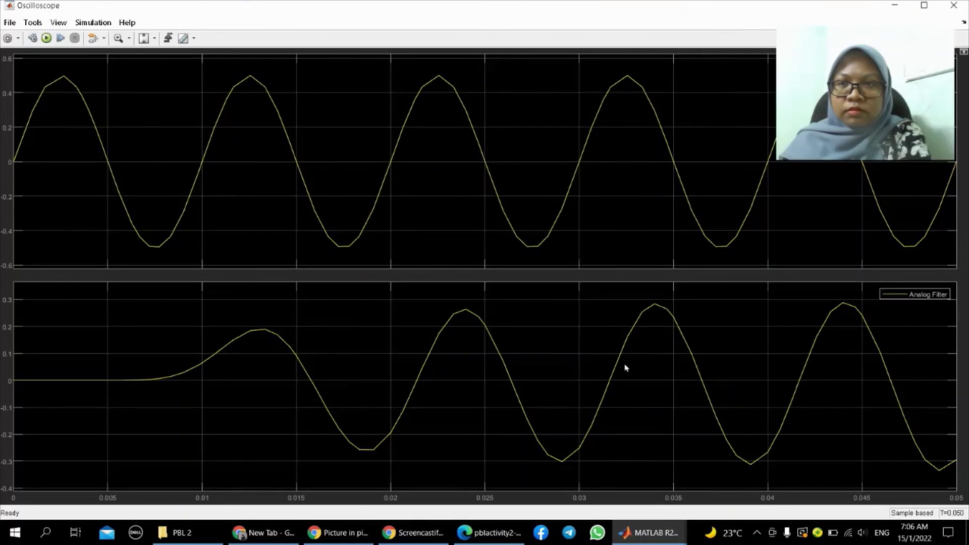
{"action": "mouse_move", "coordinate": [867, 102]}
{"action": "left_click_drag", "start_coordinate": [864, 130], "coordinate": [728, 106]}
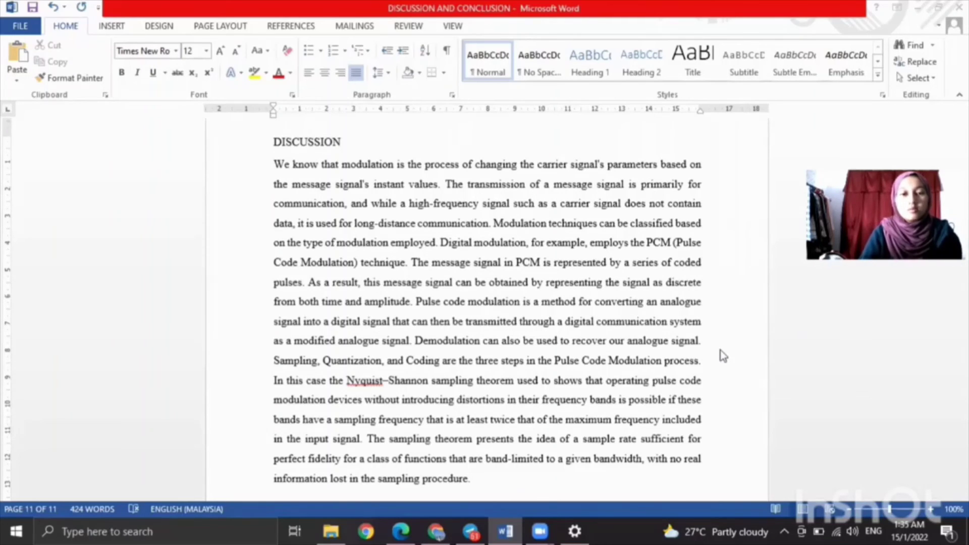
Read through the Discussion section on pulse code modulation in the Word report and continue to the Conclusion.
{"action": "scroll", "coordinate": [540, 428], "scroll_direction": "down", "scroll_amount": 1}
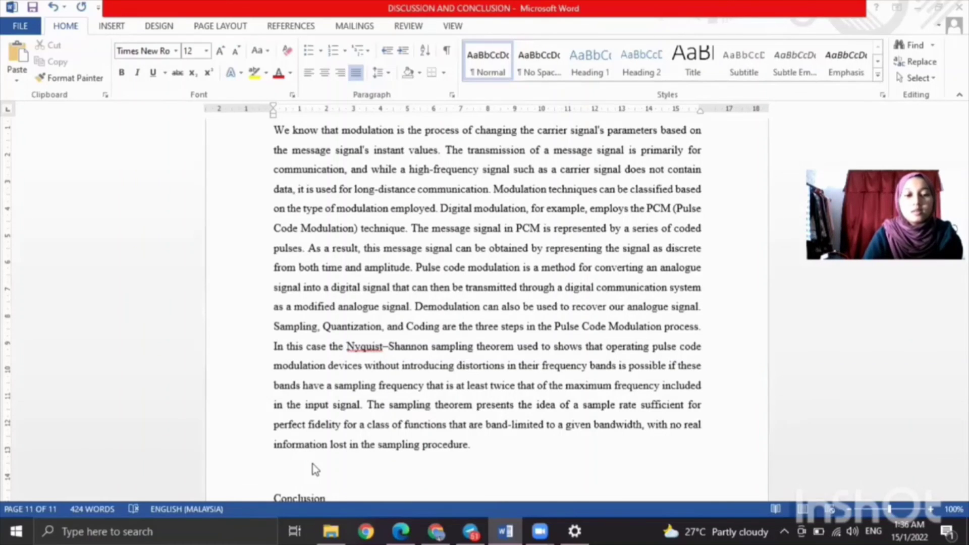
{"action": "scroll", "coordinate": [421, 437], "scroll_direction": "down", "scroll_amount": 3}
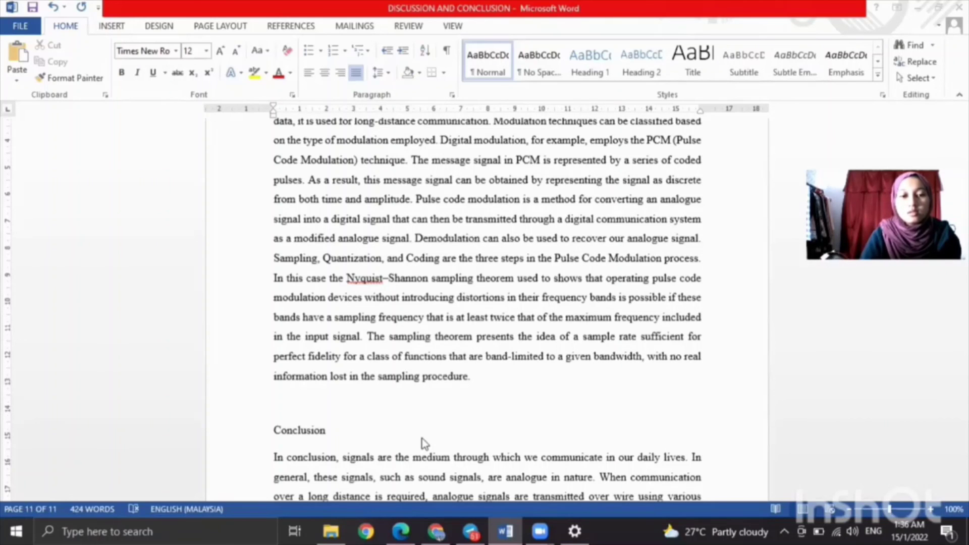
{"action": "scroll", "coordinate": [425, 419], "scroll_direction": "down", "scroll_amount": 4}
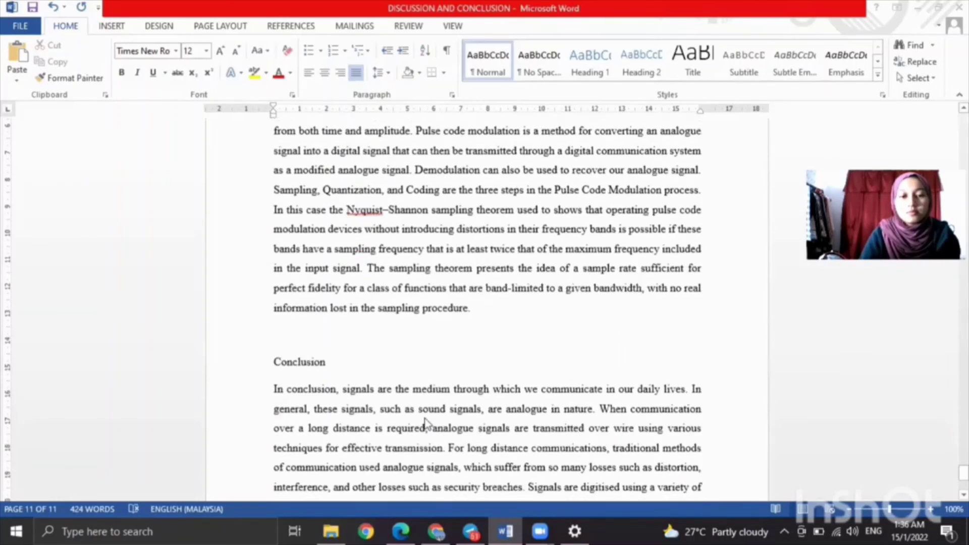